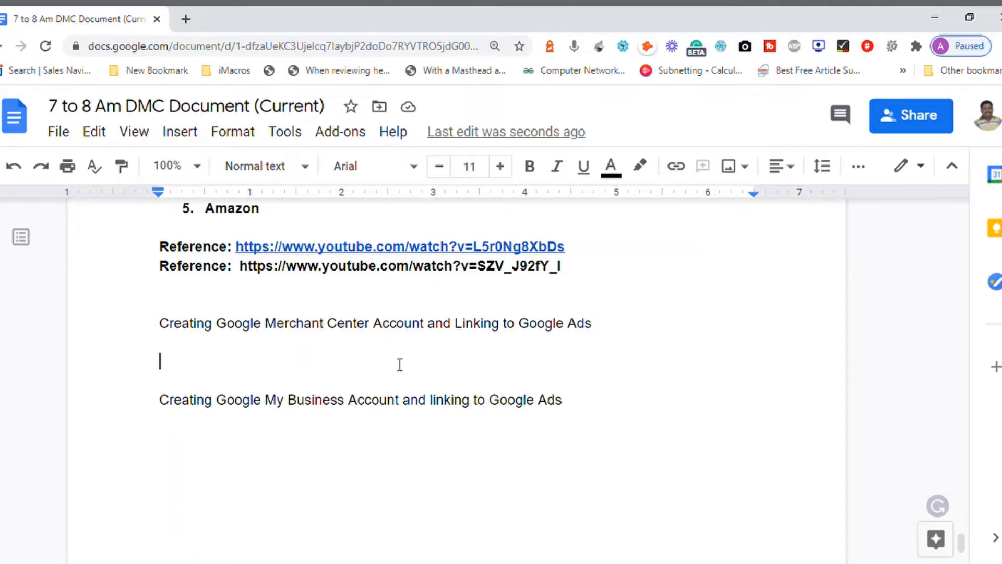
- Search Google for "google merchant center", open the Merchant Center page of Google for Retail and sign in to Merchant Center
click(191, 18)
text(google mercha)
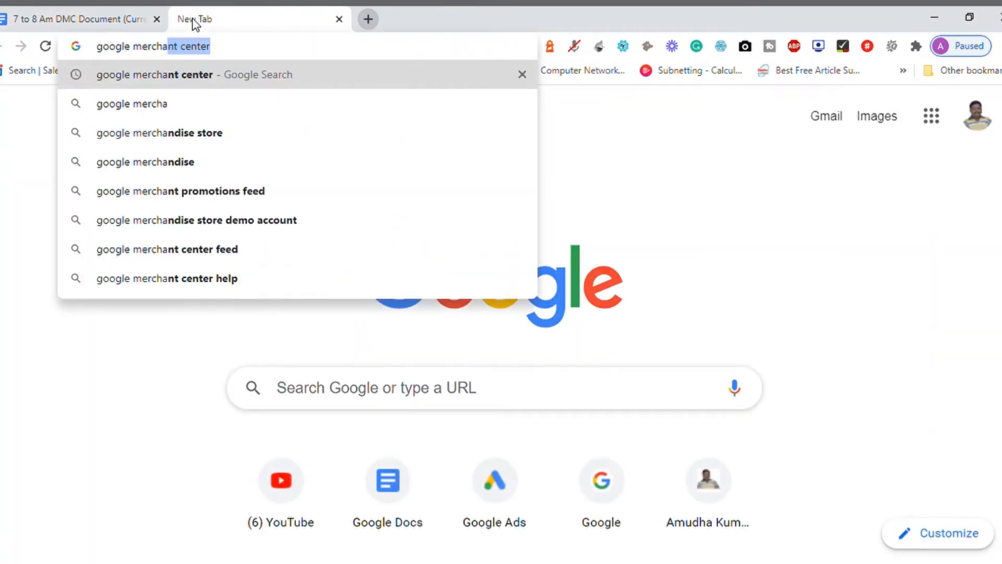
key(Return)
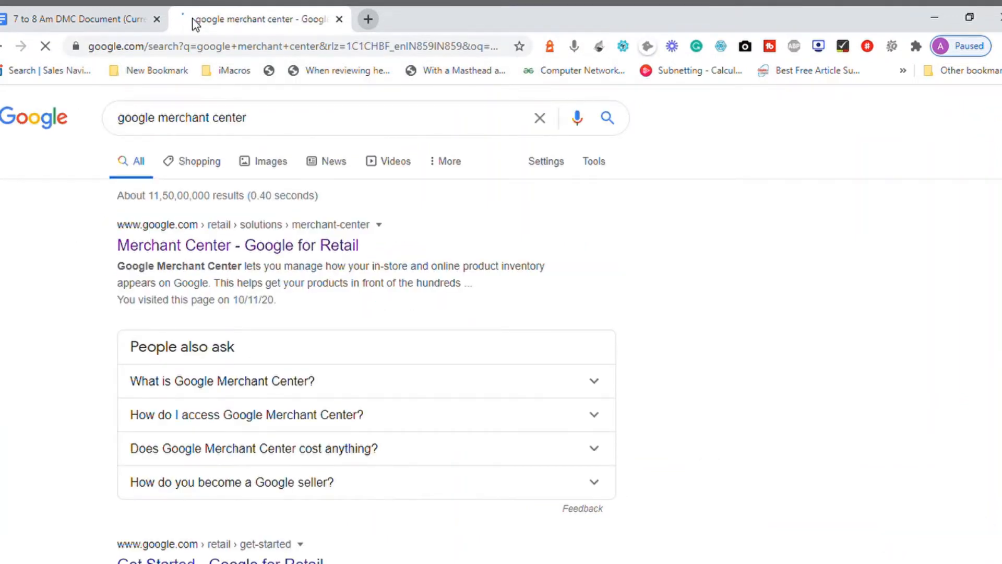
click(270, 259)
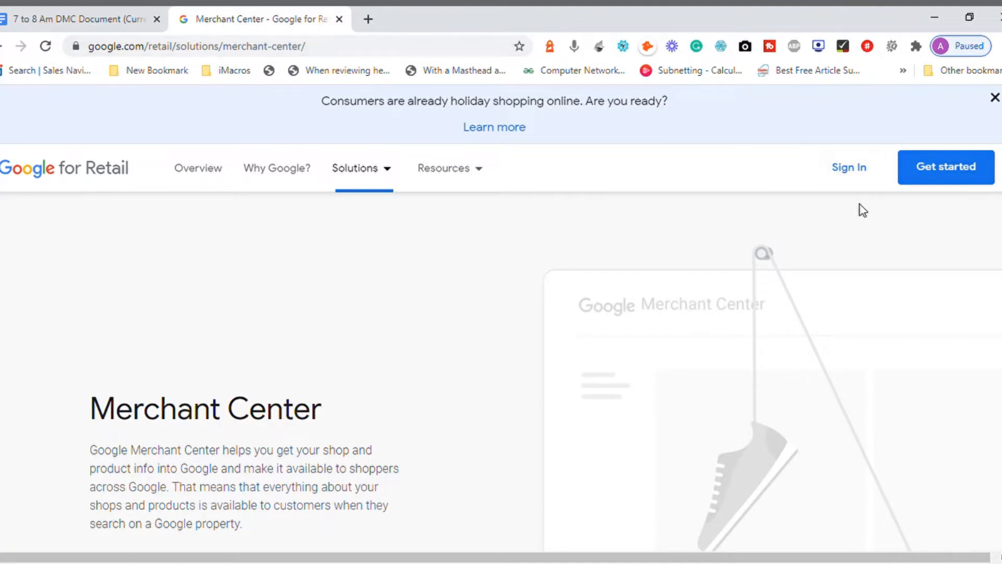
click(853, 174)
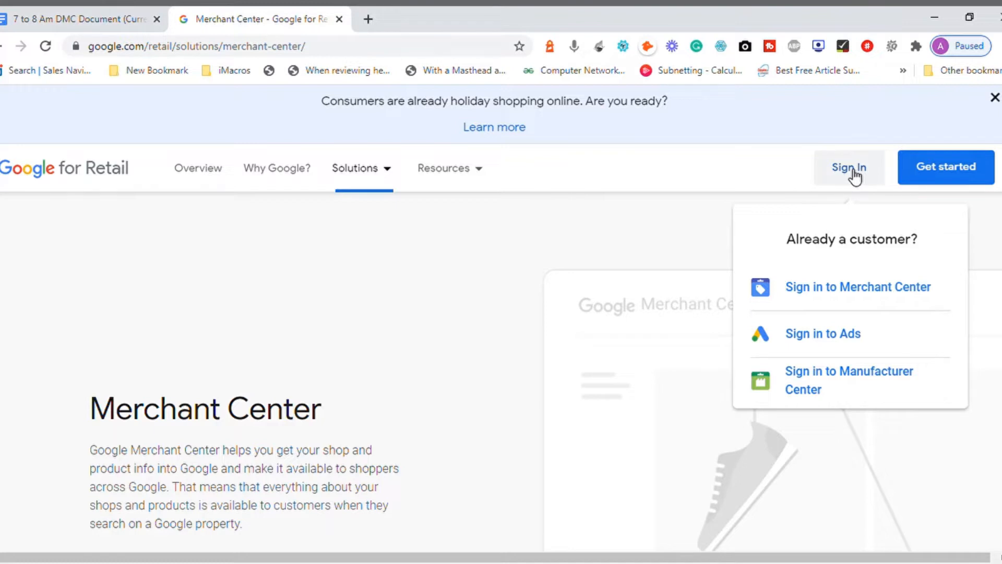
click(833, 293)
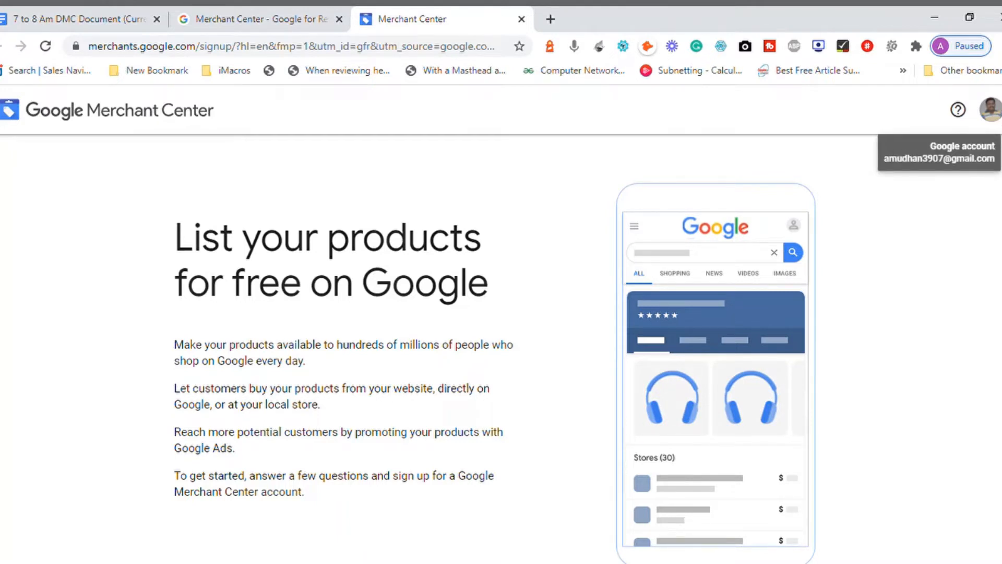
- Read the sign-up introduction about product reach, buying options, promotion with Google Ads and getting started
scroll(502, 344, down, 1)
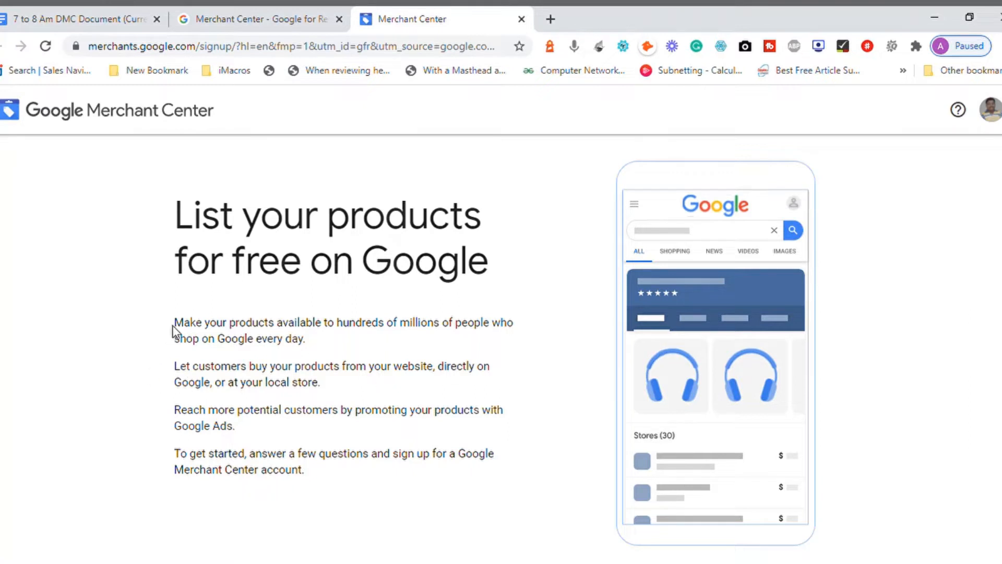
drag(175, 325, 477, 342)
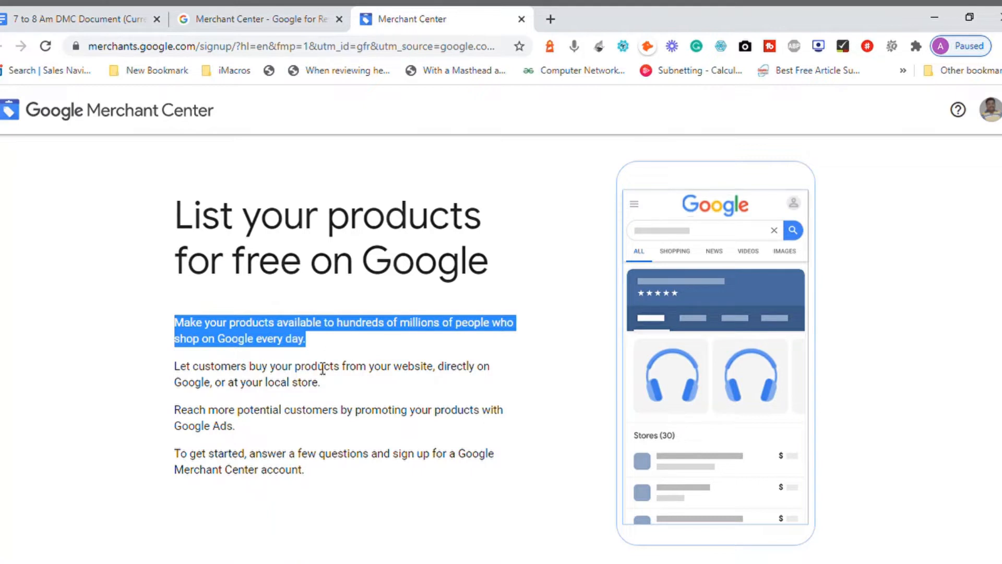
triple_click(260, 377)
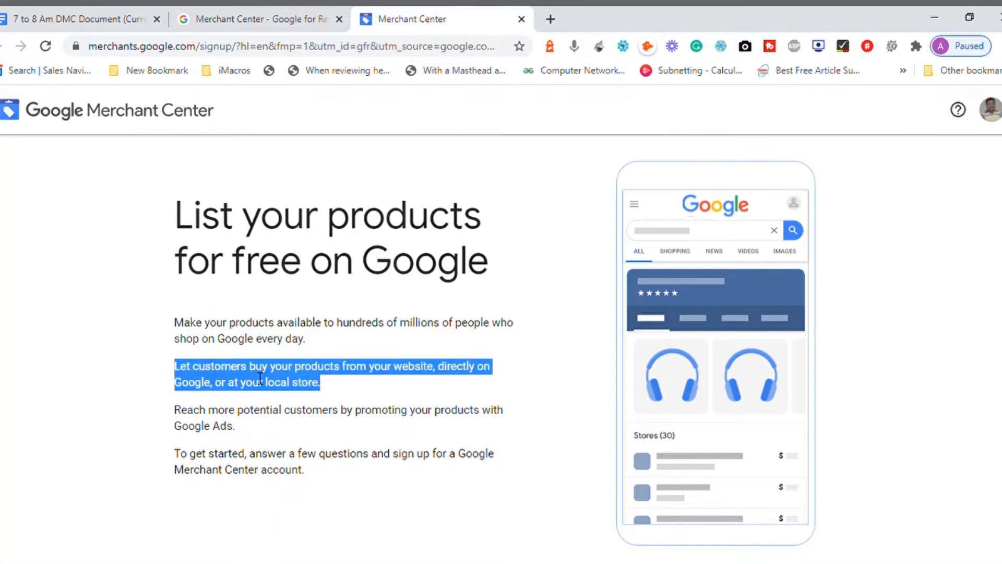
click(260, 377)
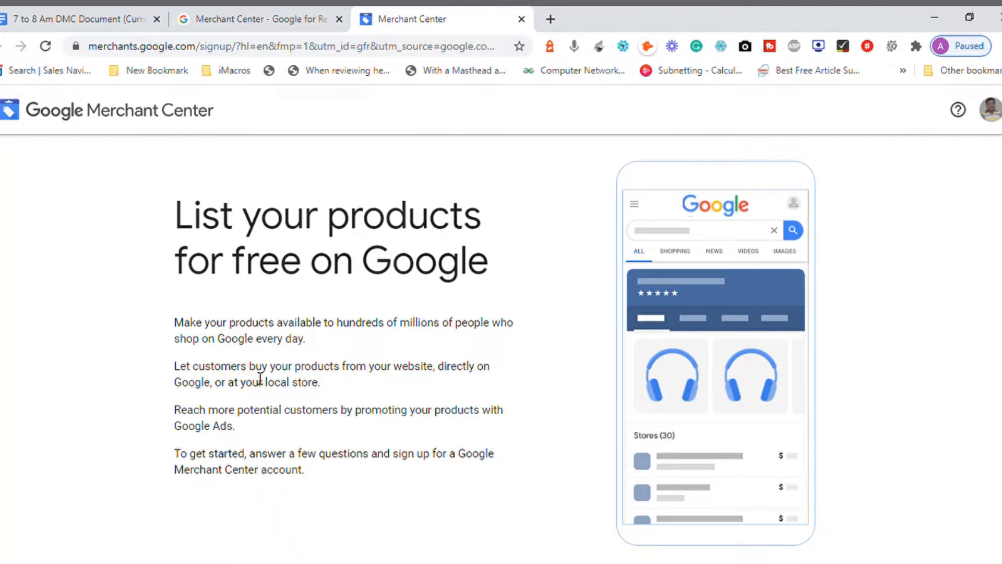
triple_click(301, 389)
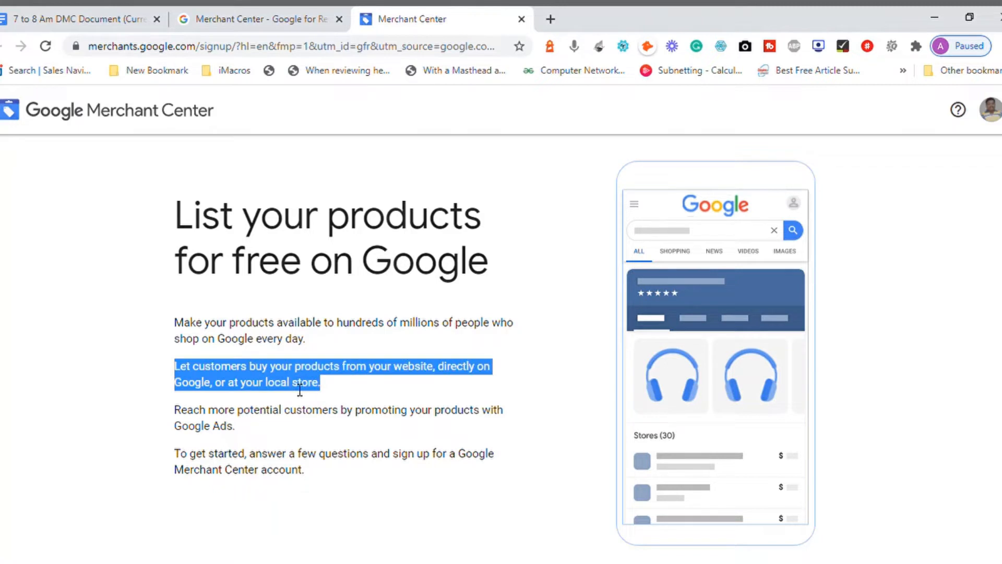
click(300, 391)
drag(228, 410, 316, 434)
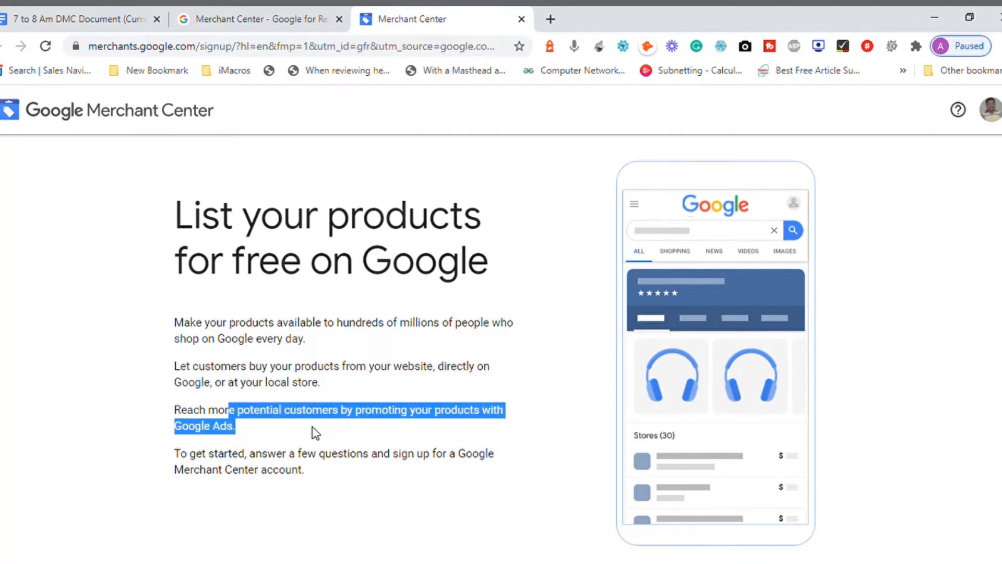
click(315, 433)
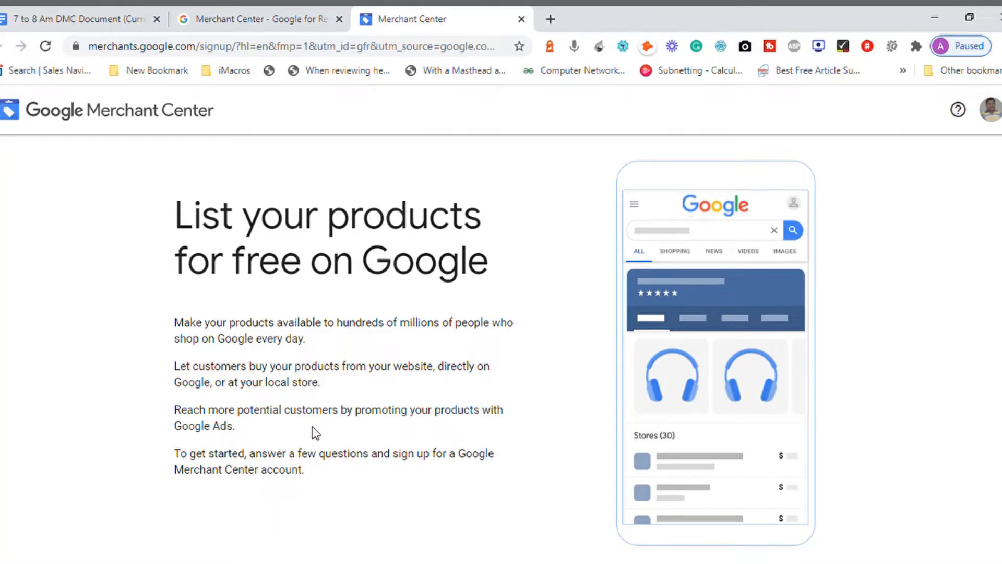
drag(208, 453, 325, 475)
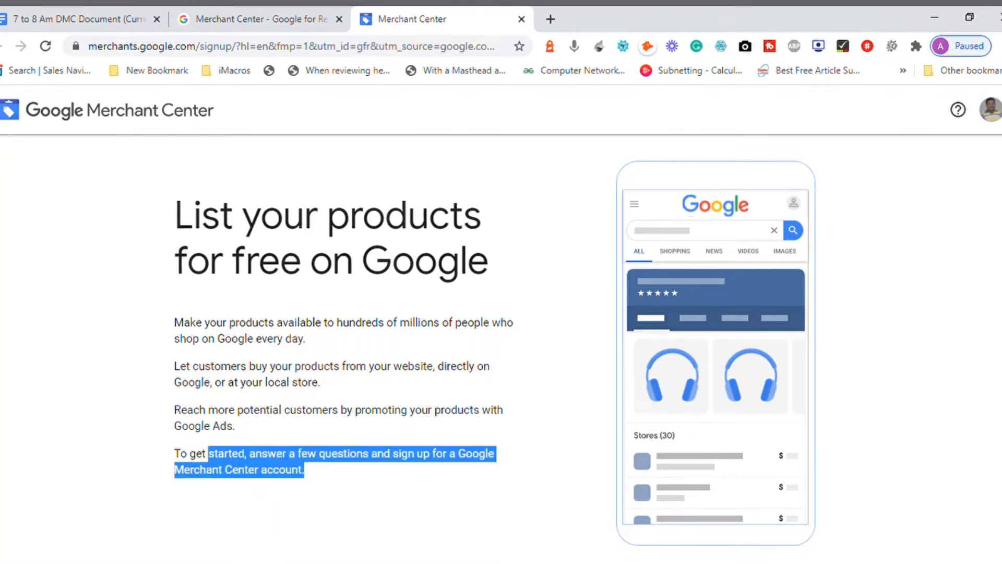
- Go to the business information form and enter "Lite Mentors" as the business name
scroll(501, 345, down, 5)
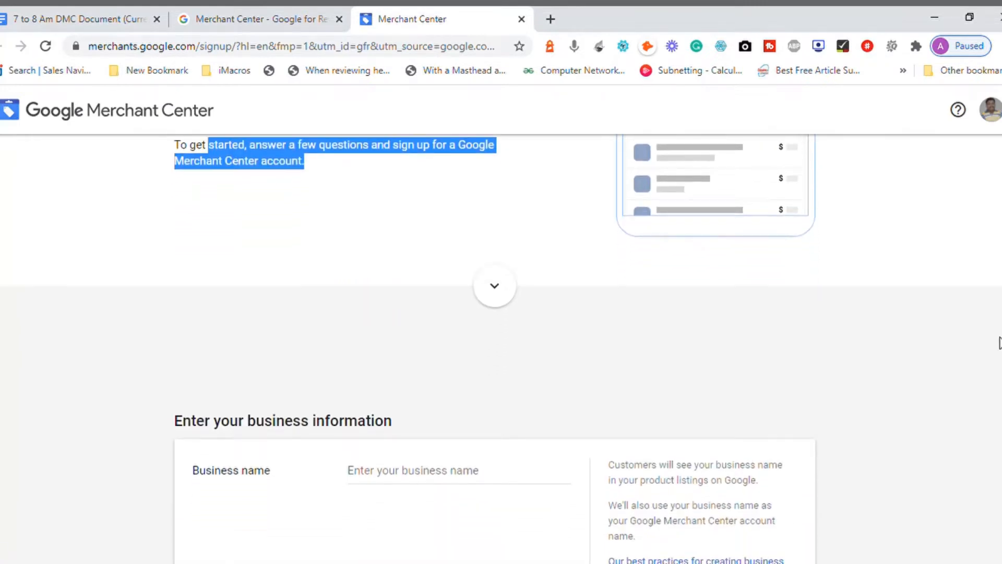
click(494, 291)
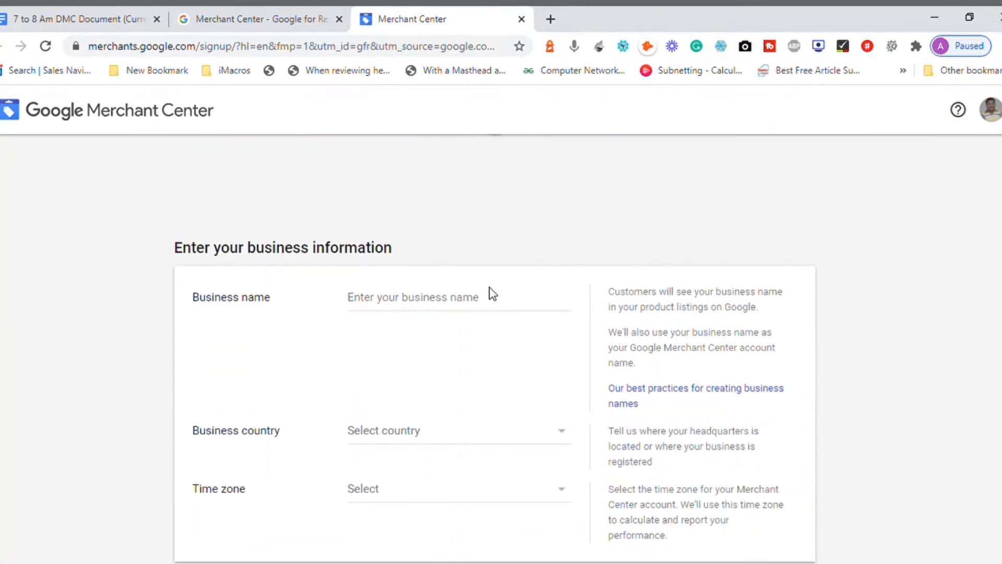
click(472, 301)
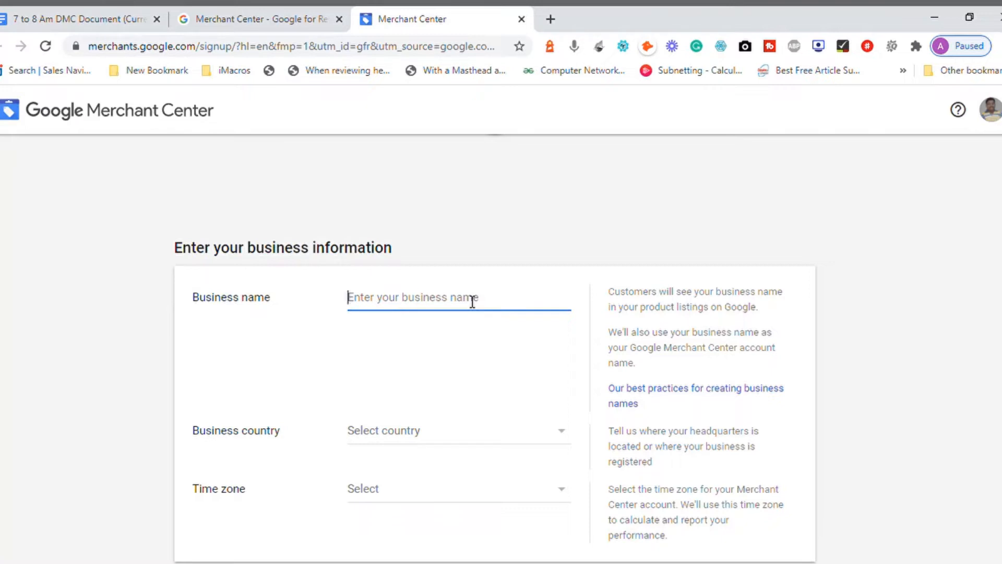
text(Lite )
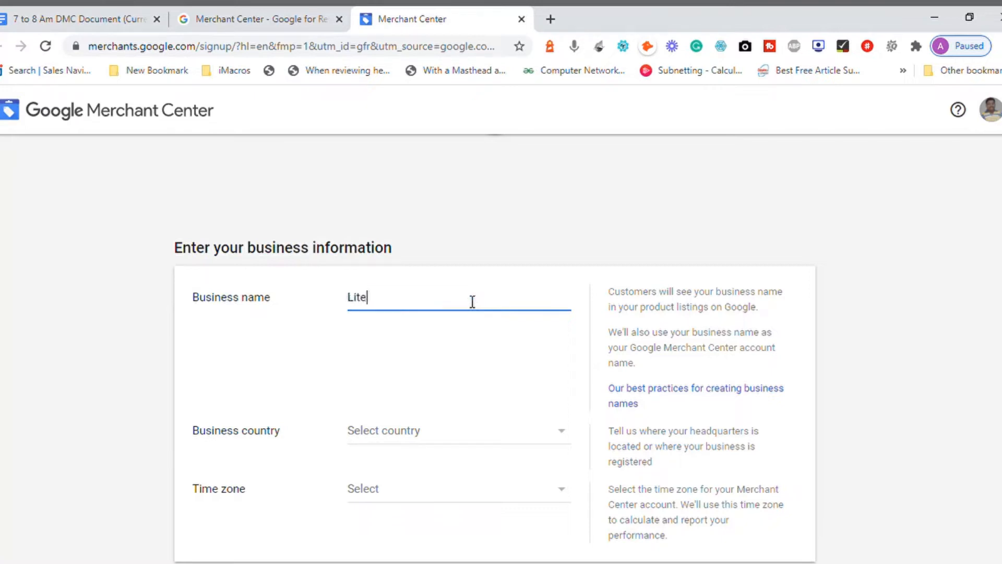
text(Mentors)
- Replace the business name with the owner's name followed by "Digital Marketing Trainer"
key(ctrl+a)
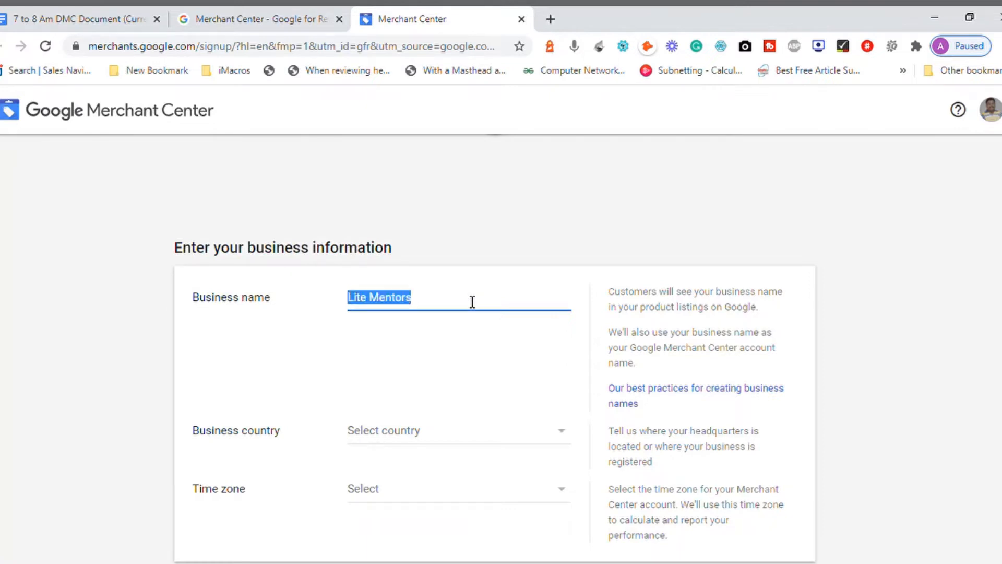
text(Amudhakum)
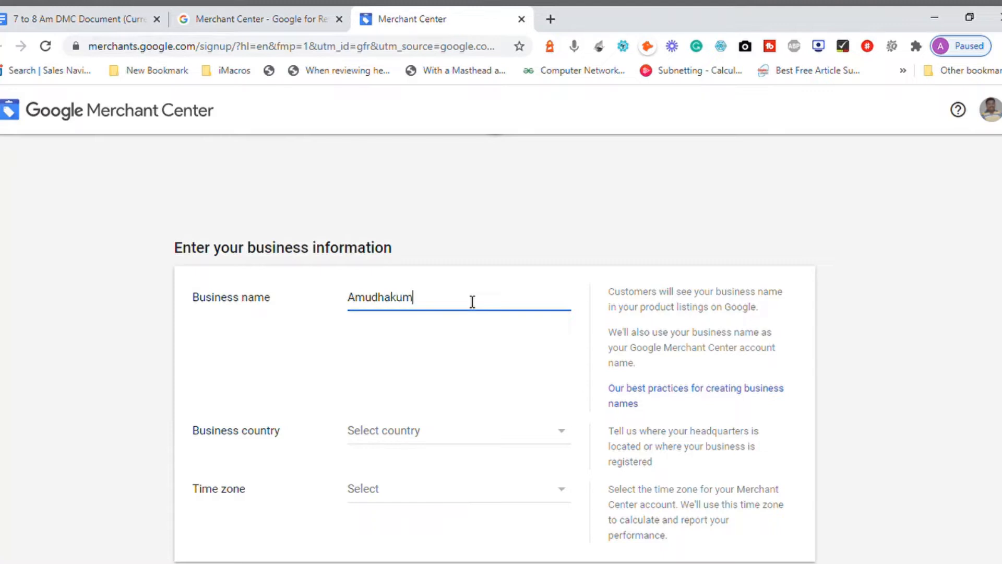
text(ar Digit)
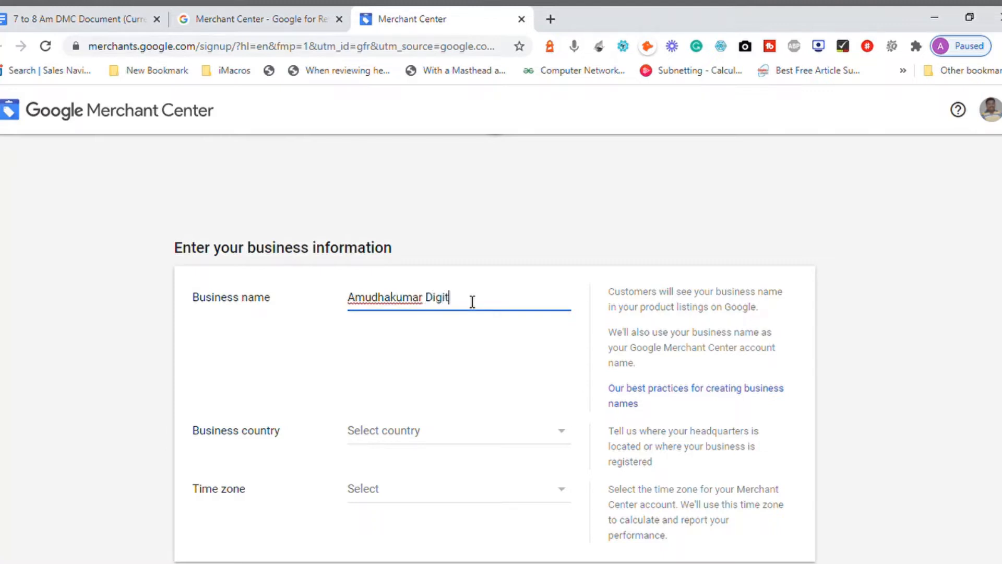
text(al Marketing Trainer)
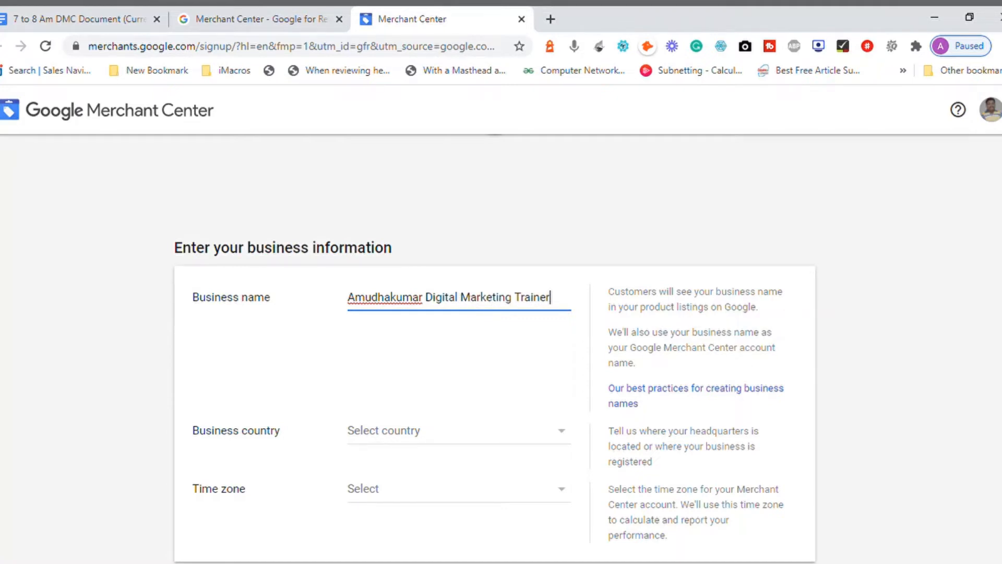
- Set the business country to India in the business information form
scroll(495, 392, down, 1)
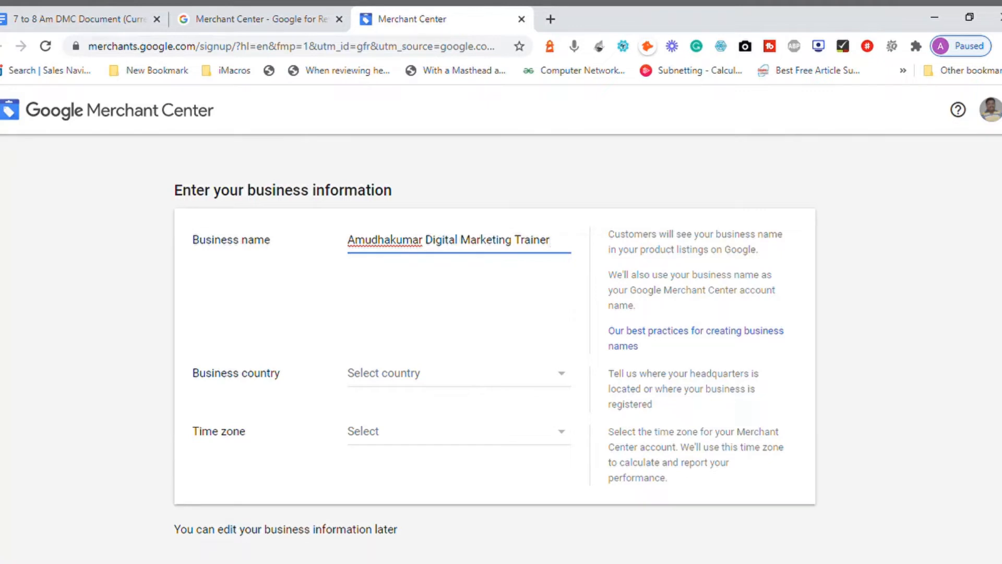
click(415, 384)
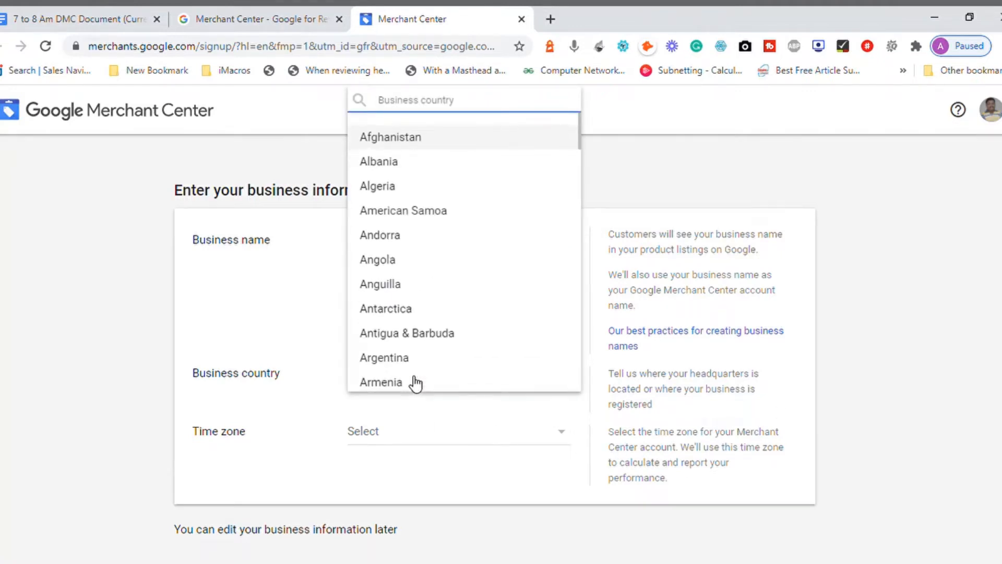
text(ind)
click(381, 447)
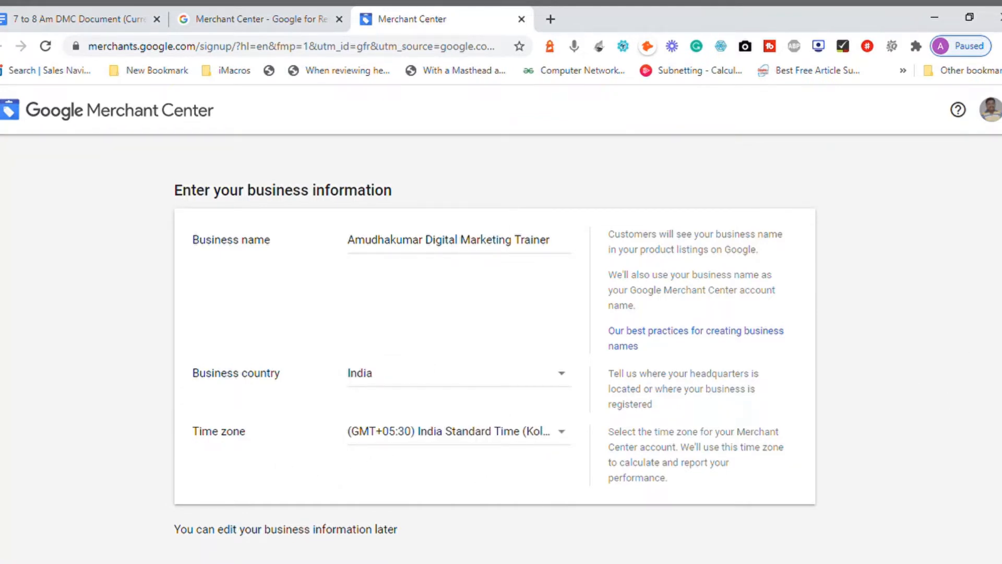
- Choose "On my website" as the only place where customers check out, with "At my local store" unselected
scroll(590, 366, down, 5)
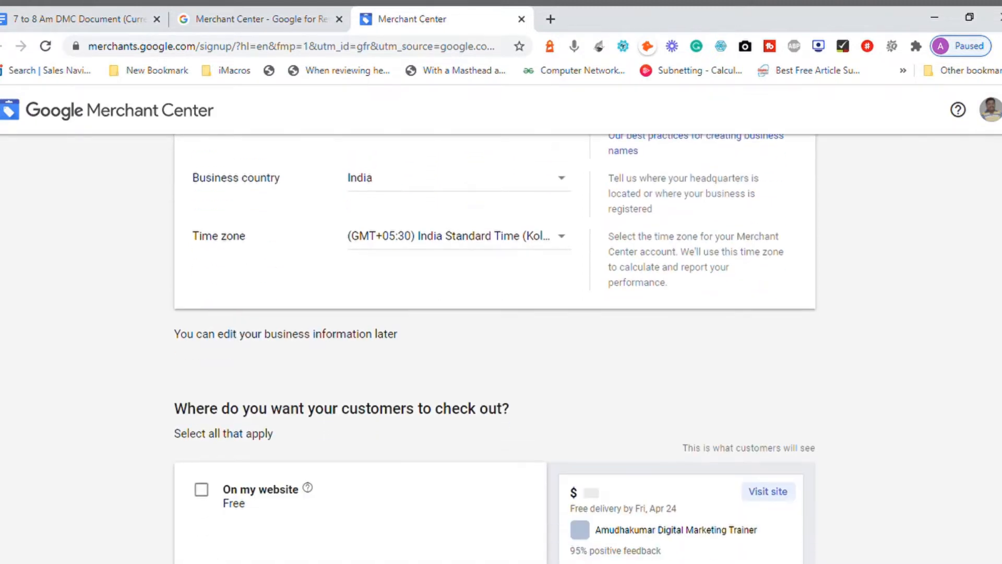
scroll(495, 348, down, 2)
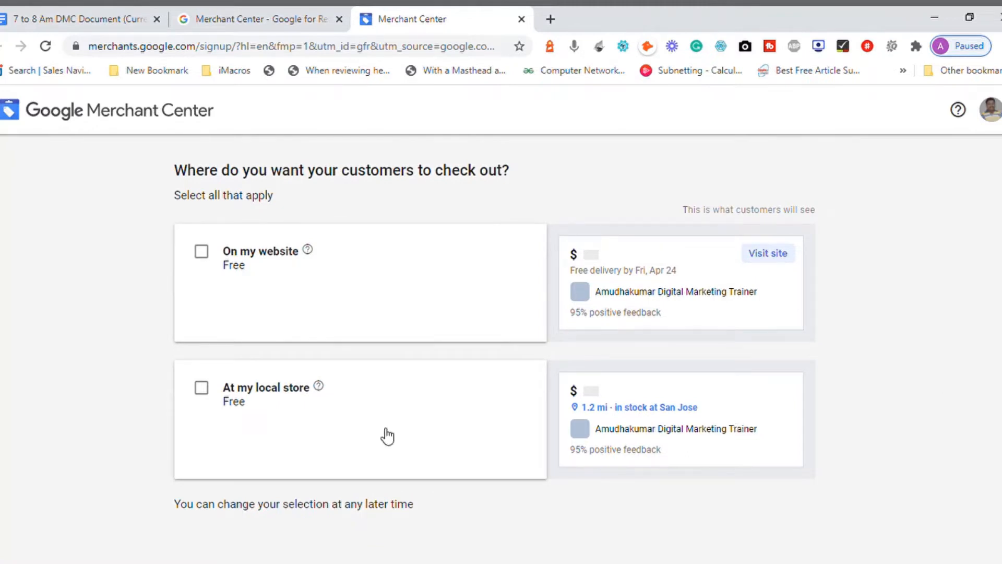
click(202, 252)
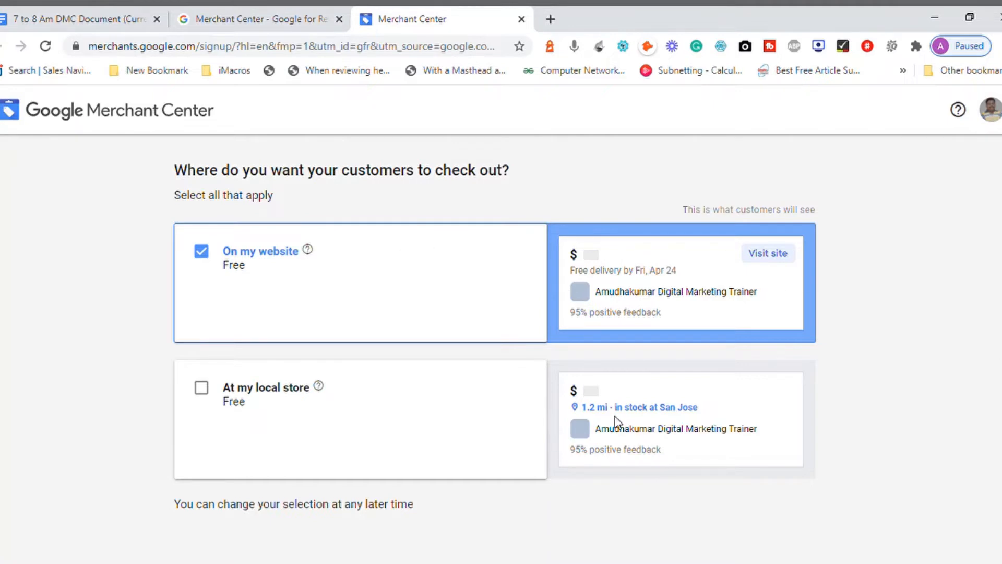
click(205, 392)
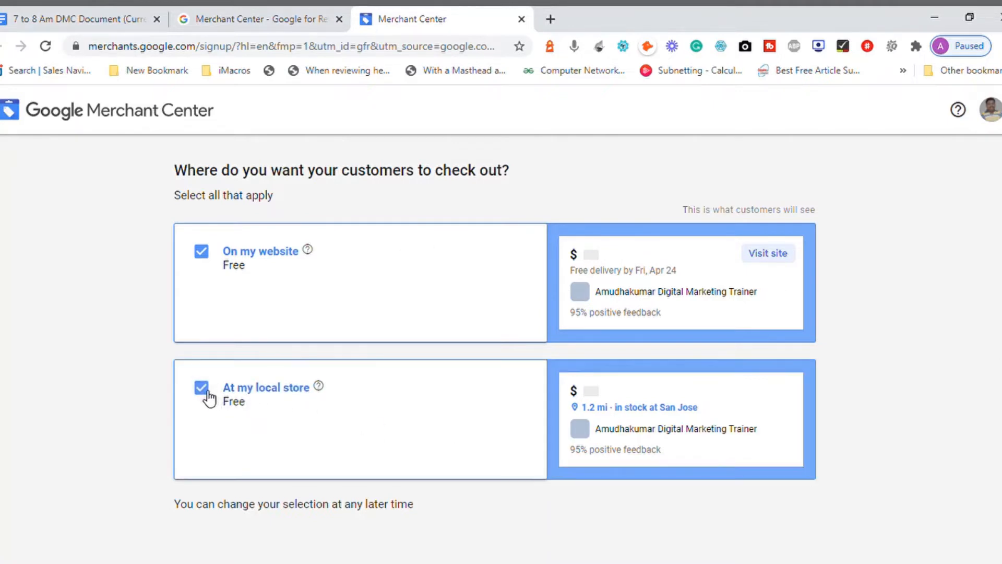
click(205, 393)
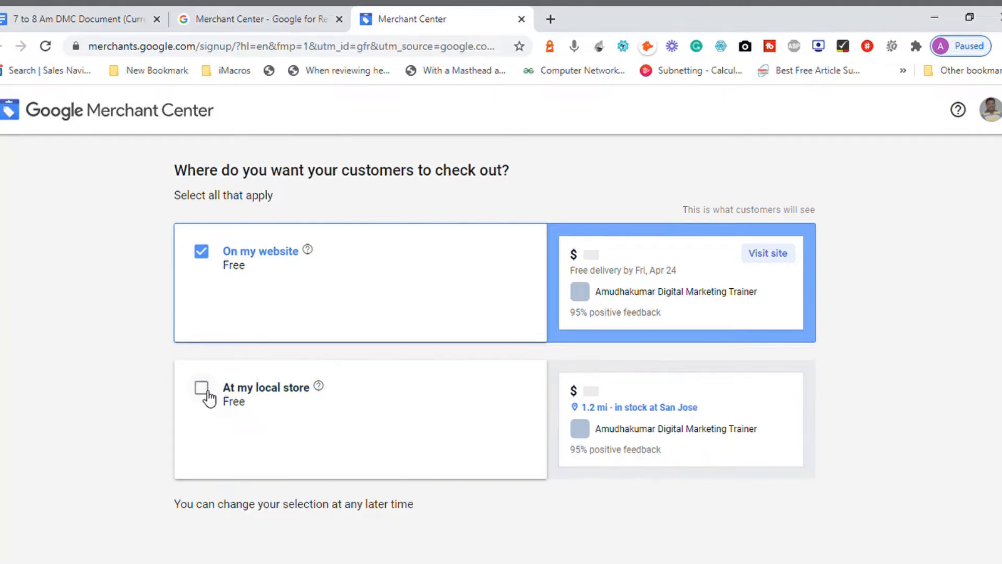
- Select PayPal, without Shopify, as the only other tool used by the business
scroll(590, 374, down, 7)
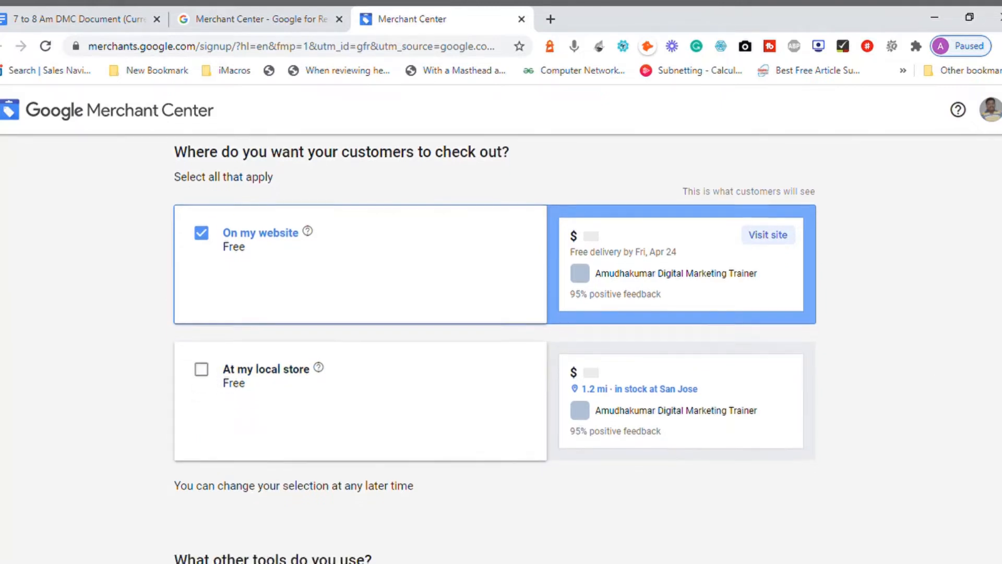
scroll(495, 349, up, 1)
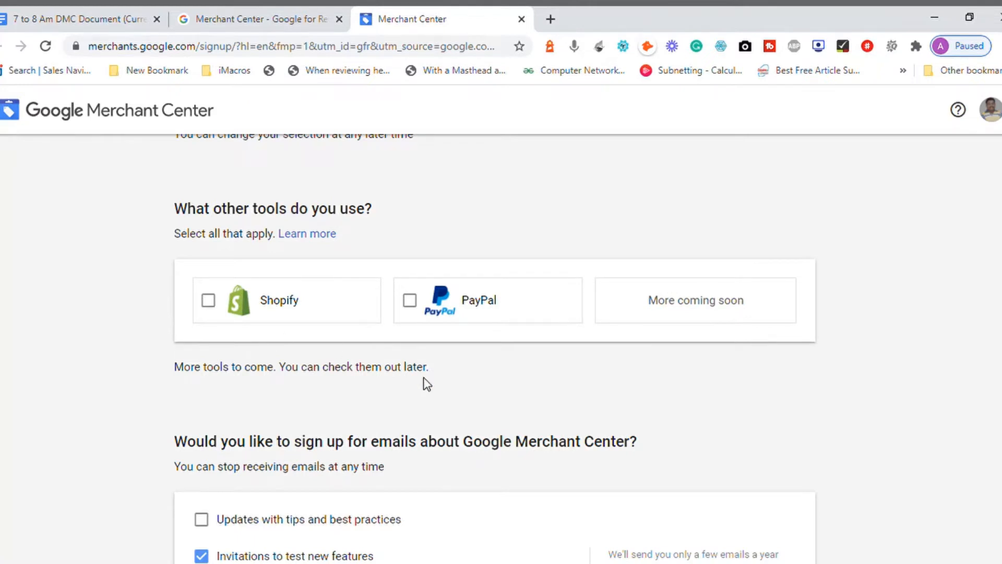
click(209, 303)
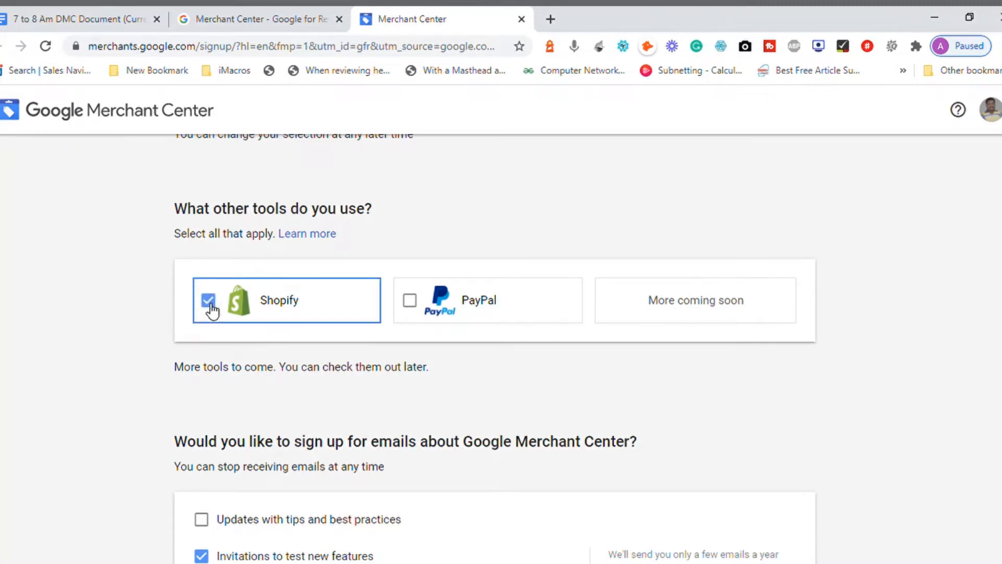
click(210, 304)
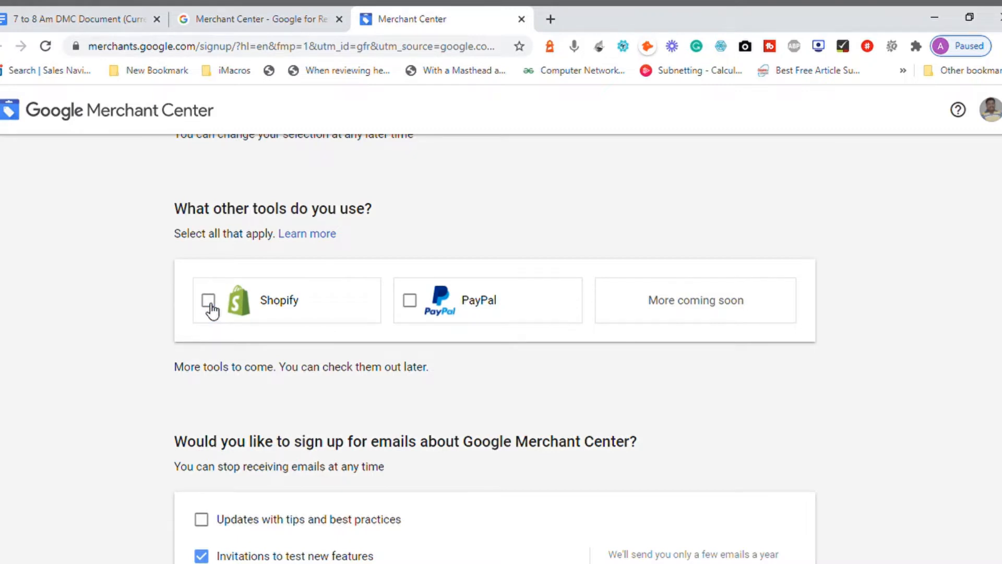
click(417, 308)
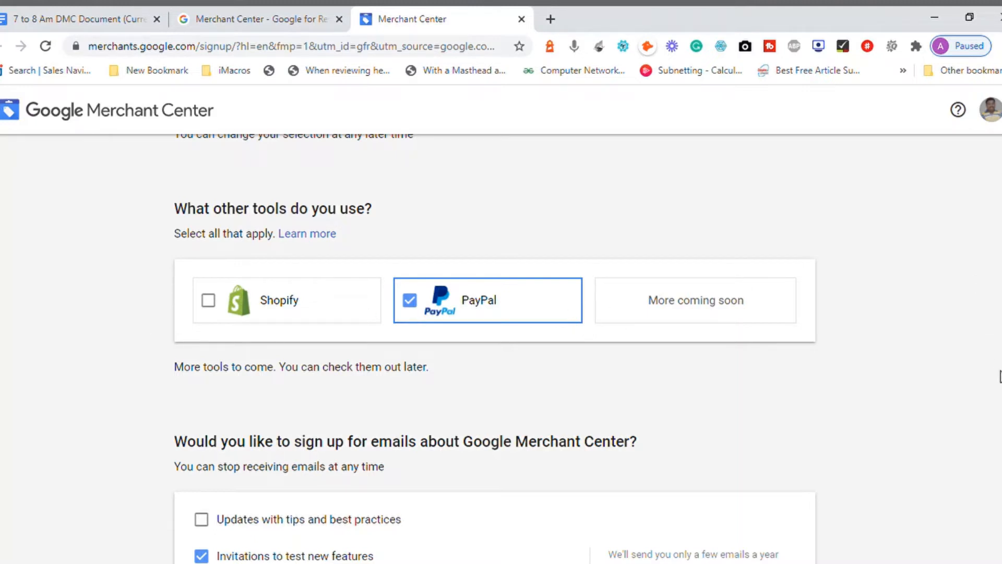
scroll(495, 348, down, 3)
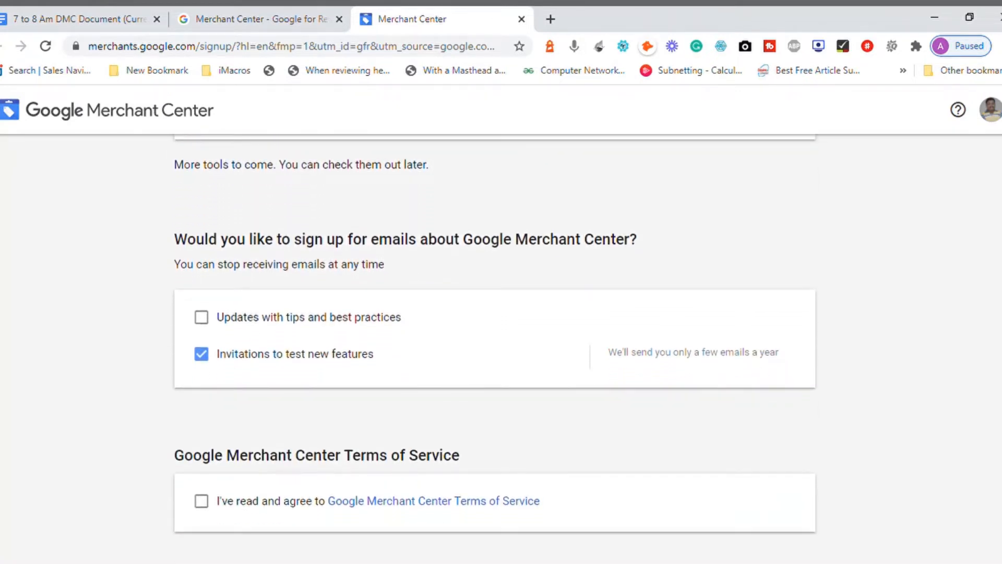
- Create the account with updates on tips and best practices enabled and the Google Merchant Center Terms of Service accepted
scroll(495, 349, down, 2)
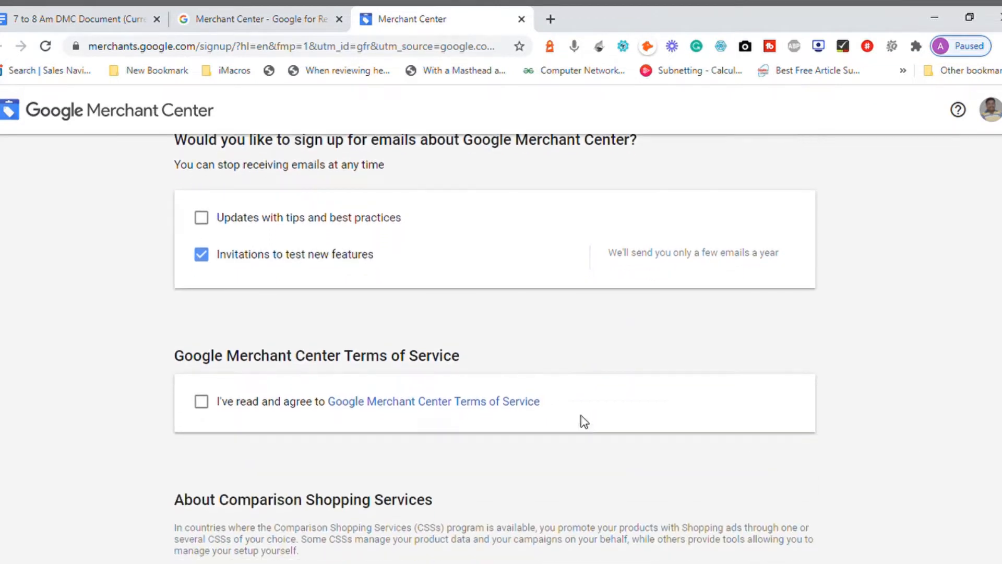
click(202, 218)
click(204, 404)
scroll(501, 339, down, 5)
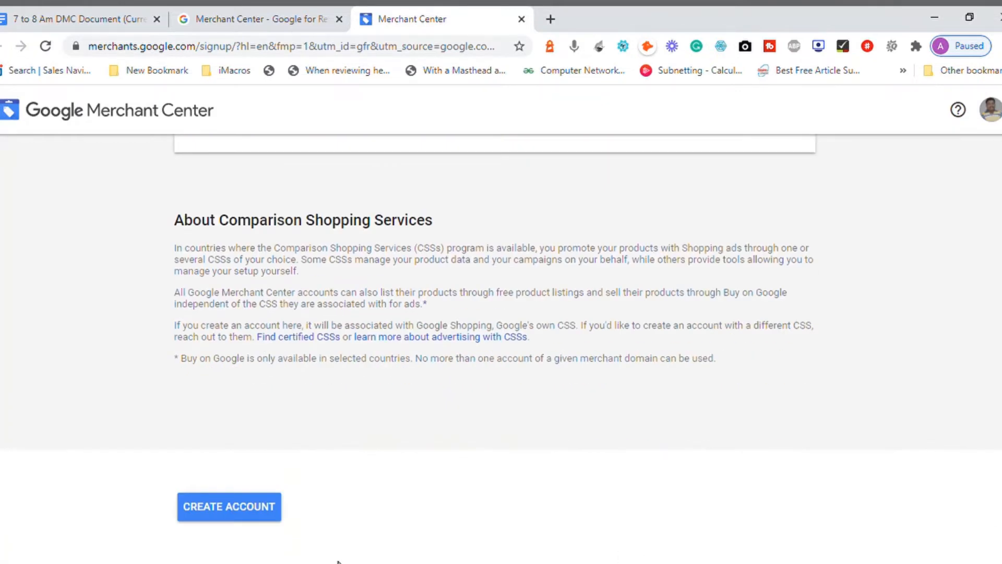
click(252, 509)
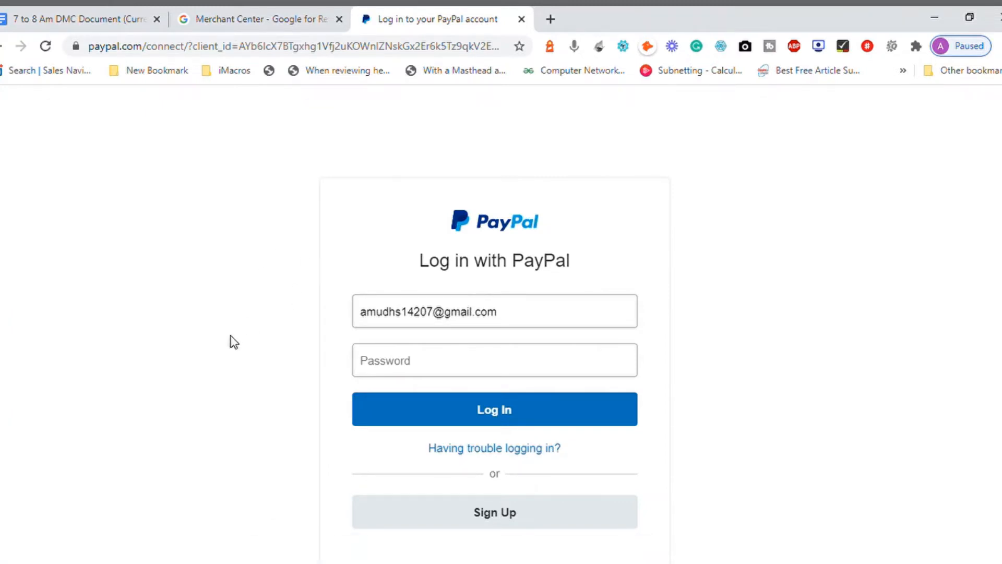
- Enter the account password and log in to PayPal with the prefilled e-mail
click(411, 363)
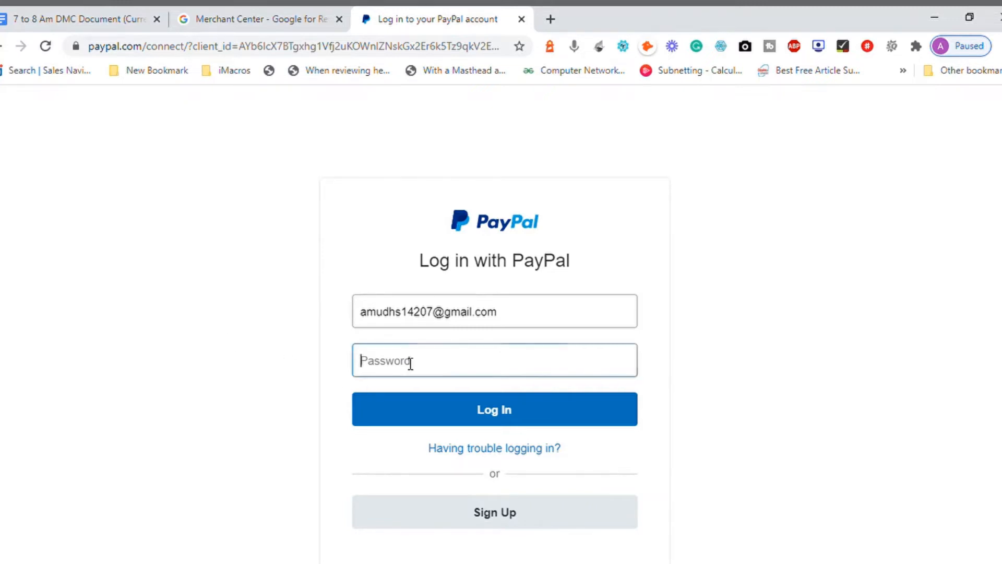
text(•••••••)
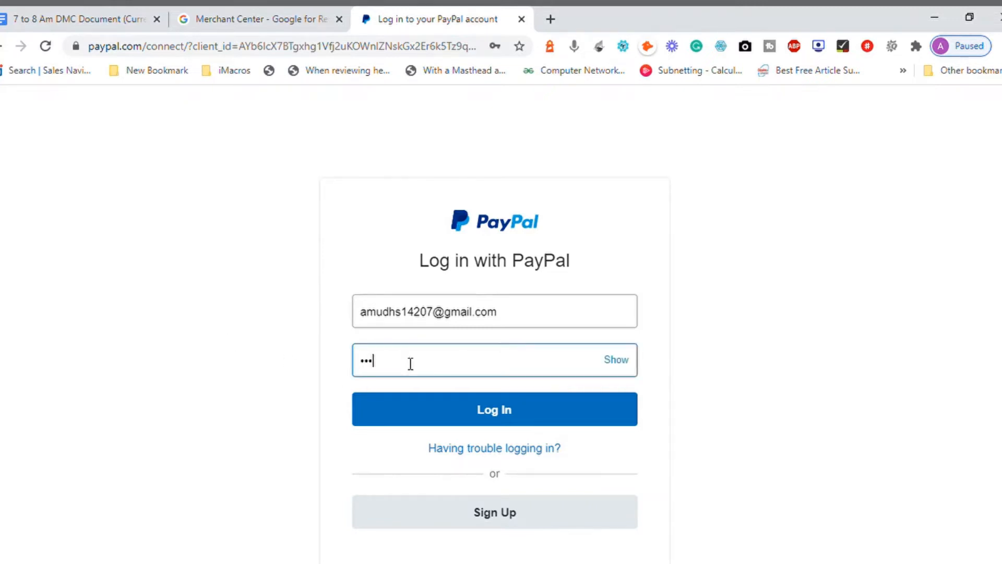
text(•••)
click(480, 413)
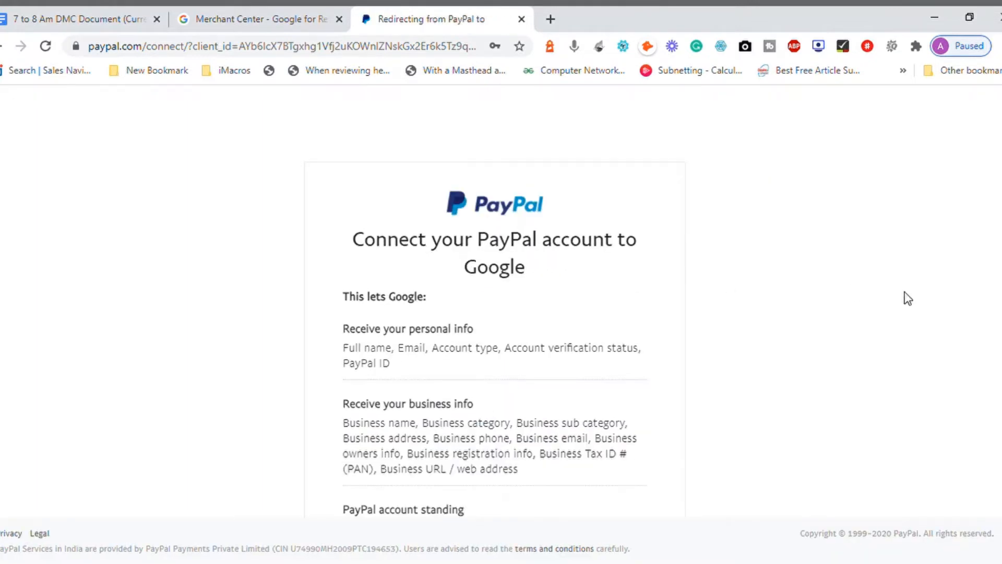
- Agree to connect the PayPal account to Google and continue to the remaining Merchant Center setup
scroll(992, 378, down, 4)
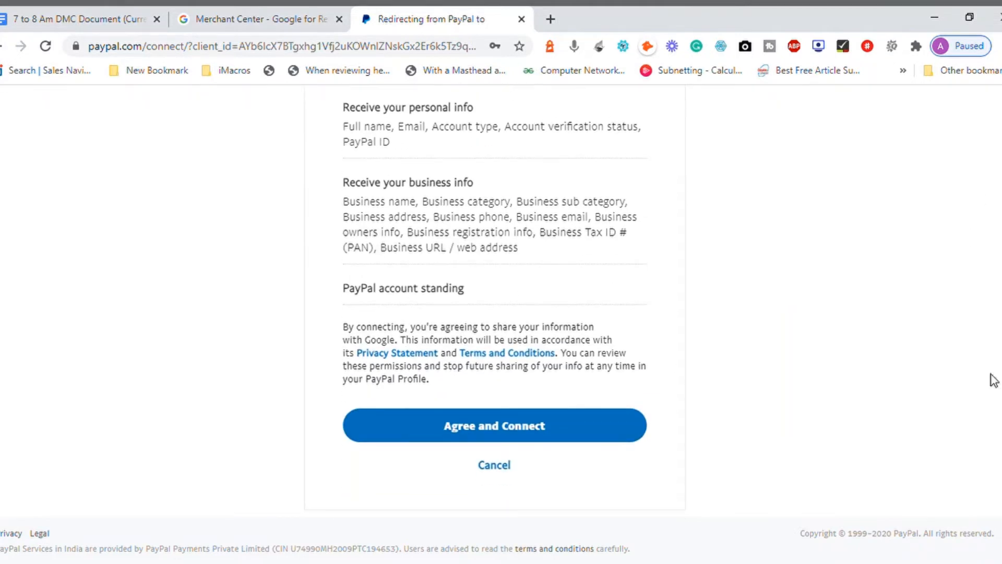
click(518, 431)
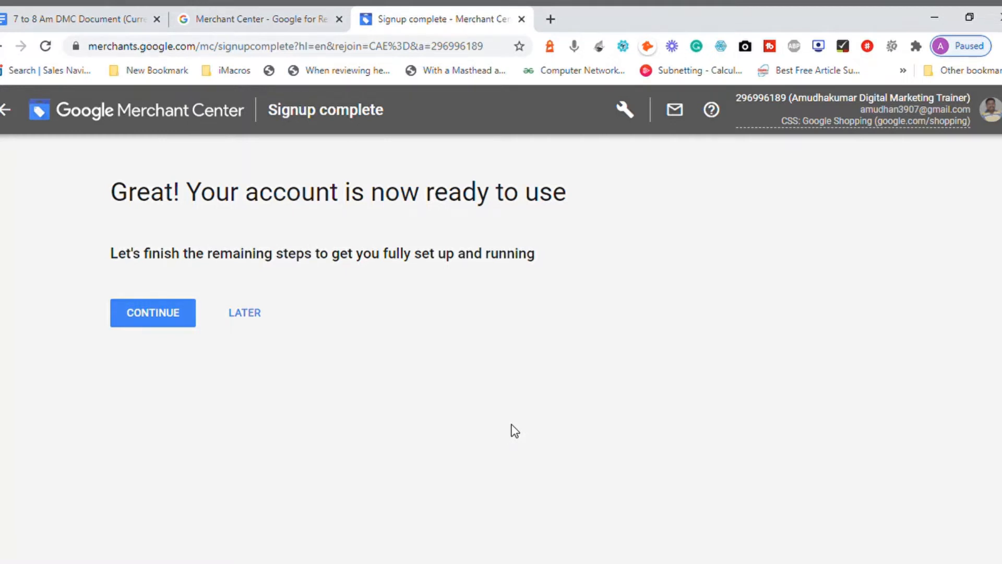
click(170, 317)
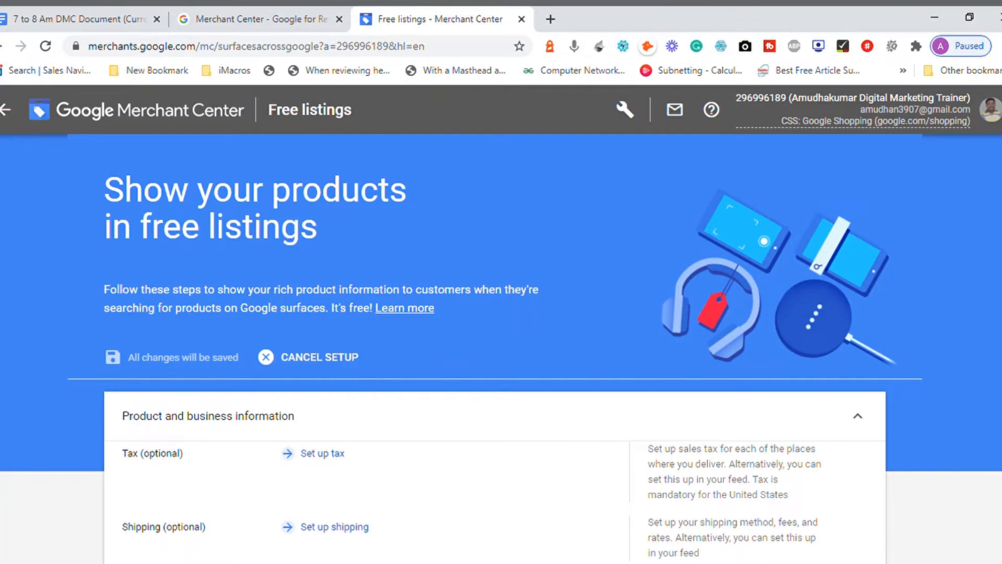
- Review the tax, shipping, website and product tasks under Product and business information, including the shipping description
scroll(501, 355, down, 1)
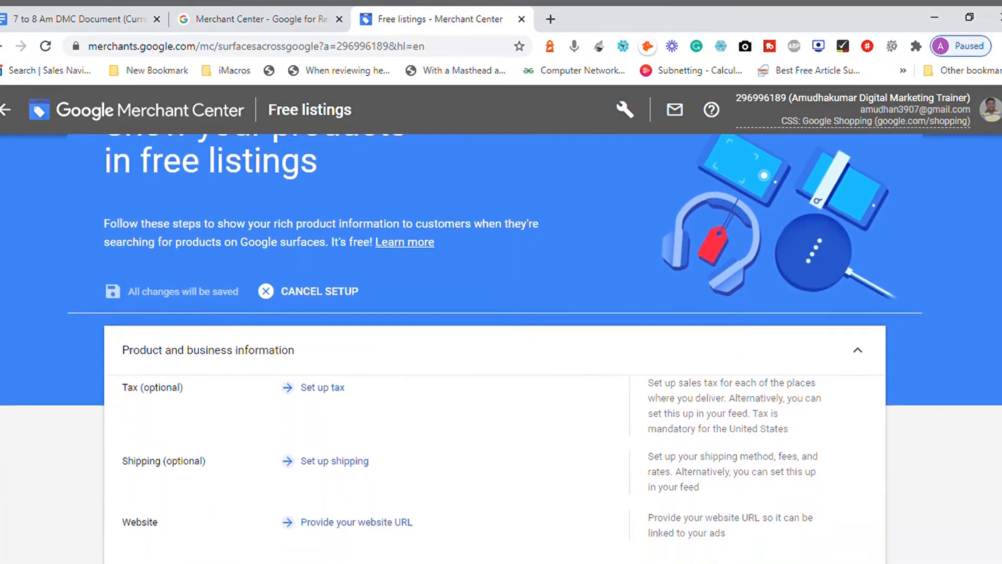
scroll(501, 349, down, 1)
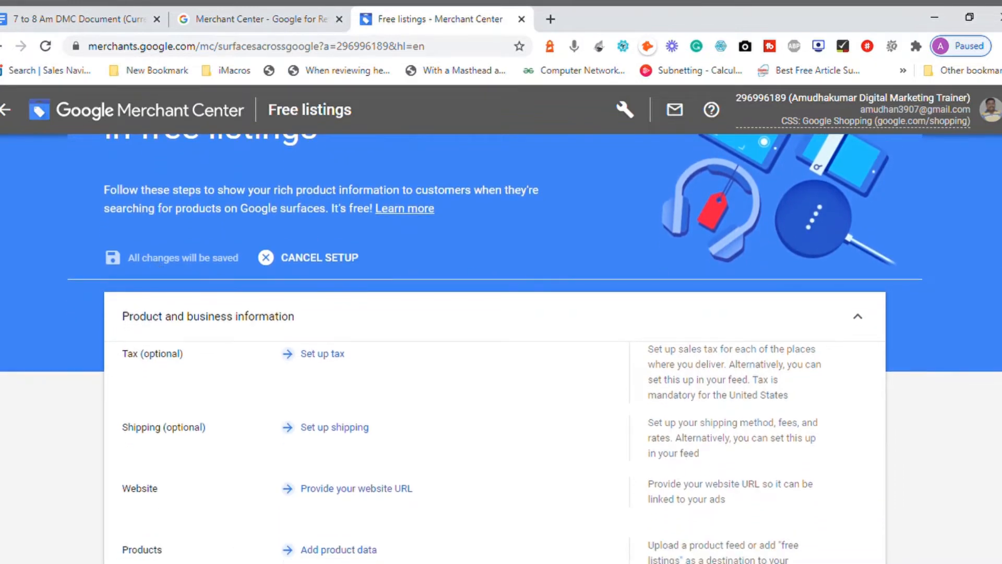
scroll(501, 349, down, 2)
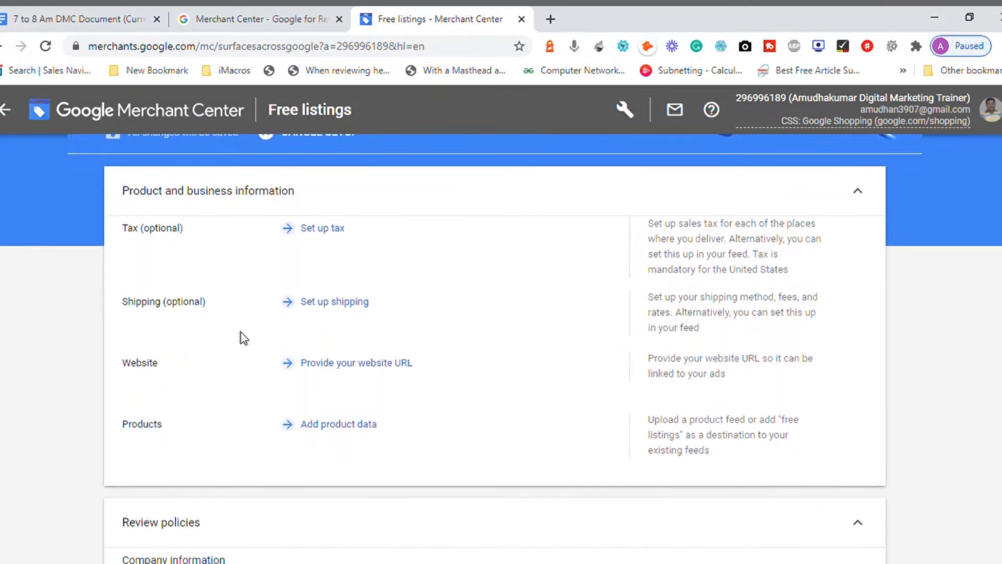
double_click(169, 239)
double_click(189, 310)
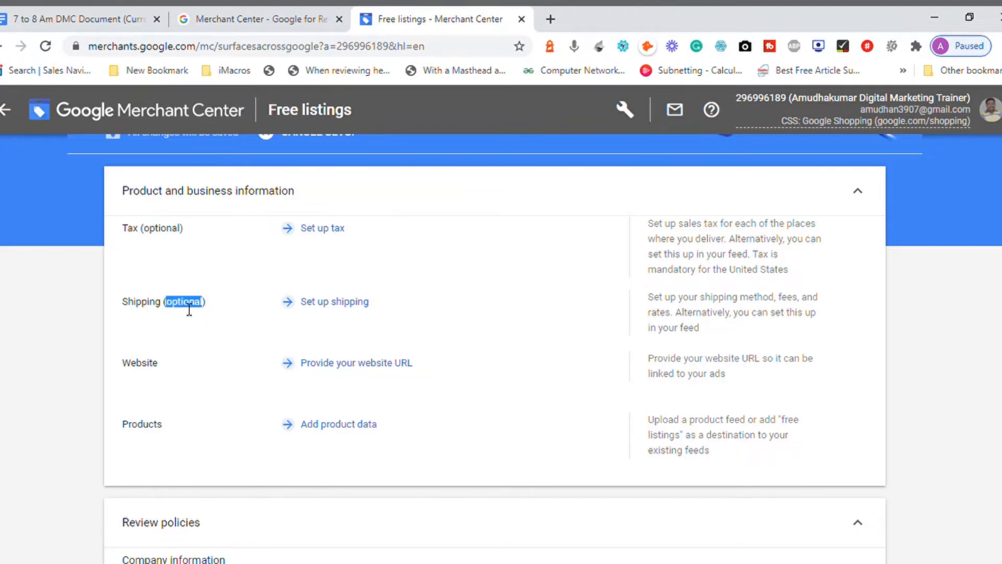
triple_click(721, 323)
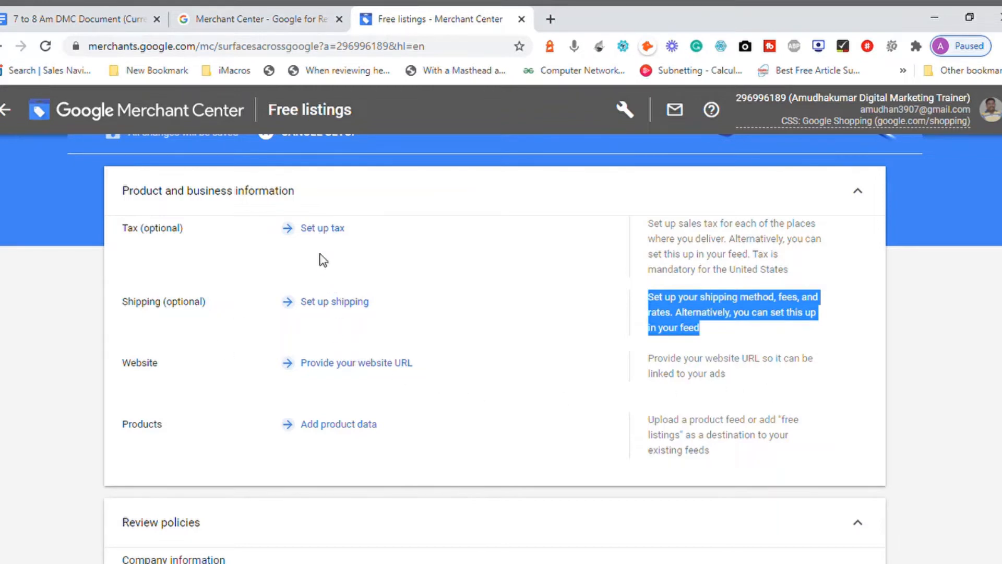
- Examine the new shipping service form, including its delivery time and advanced settings, and return to free listings without saving
click(335, 305)
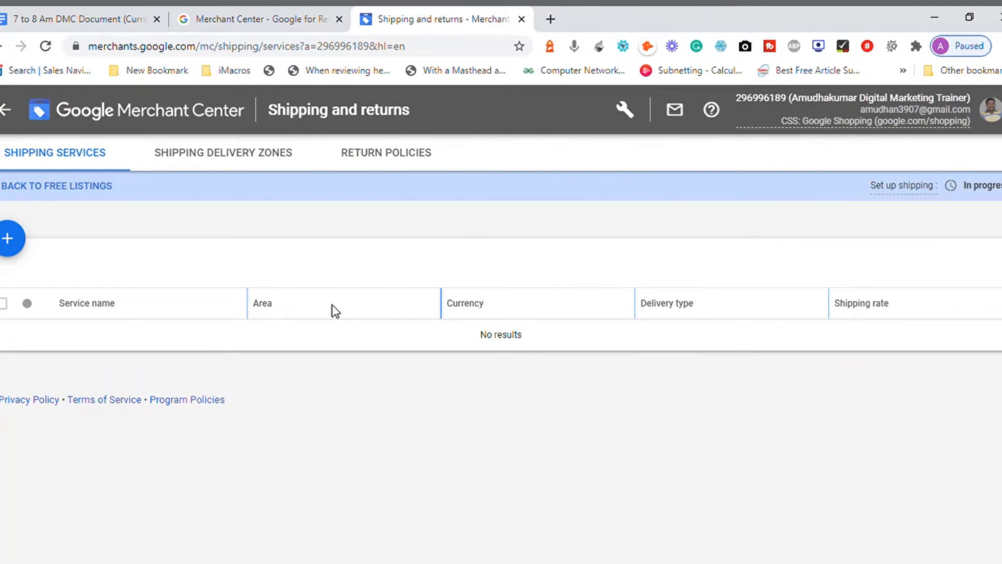
click(10, 241)
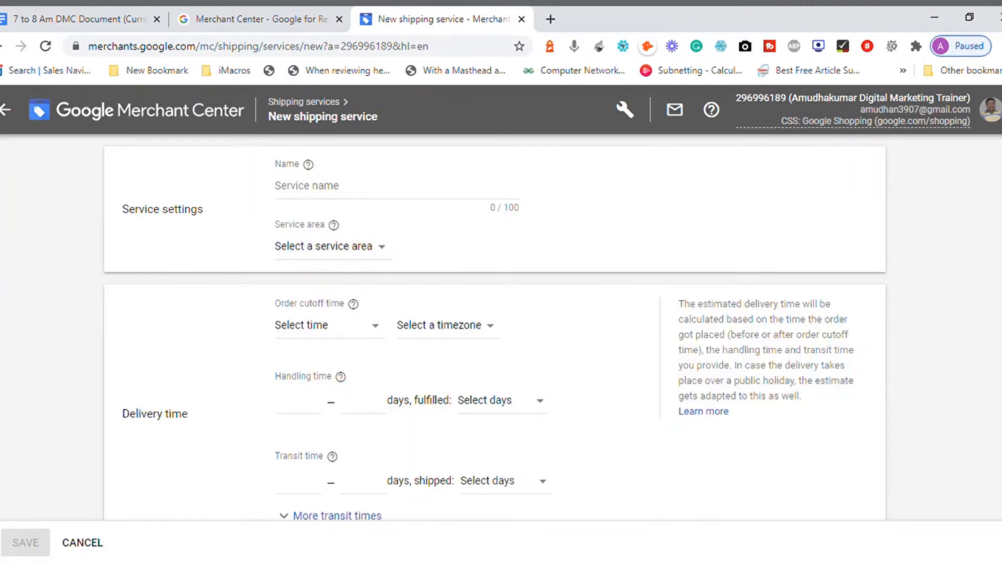
scroll(495, 313, down, 2)
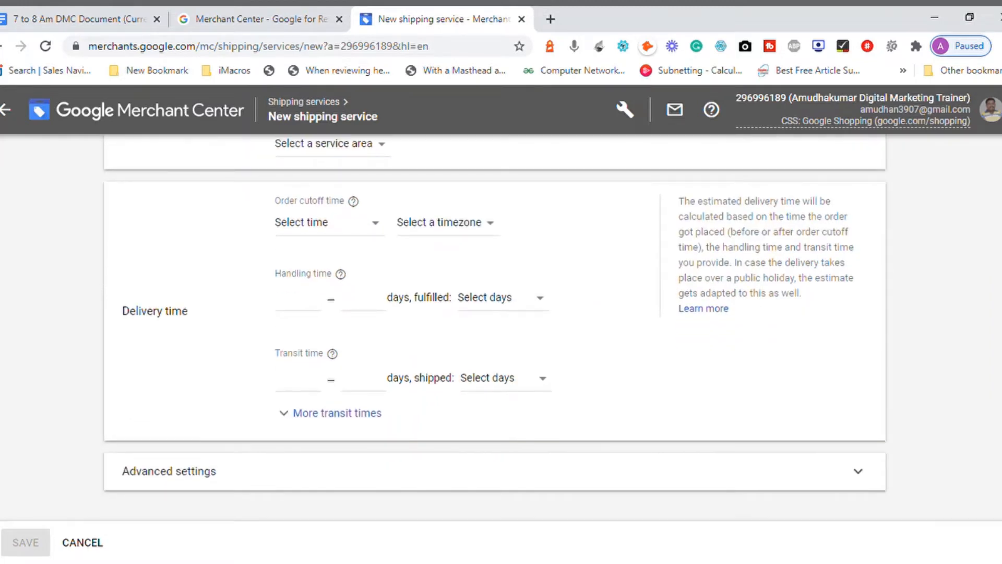
click(856, 468)
scroll(495, 326, down, 1)
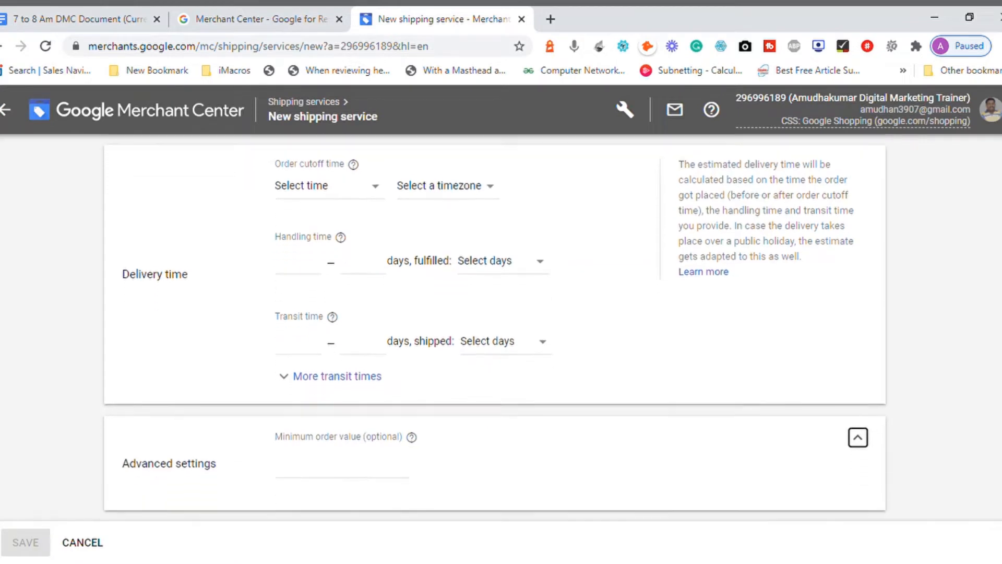
scroll(495, 313, up, 3)
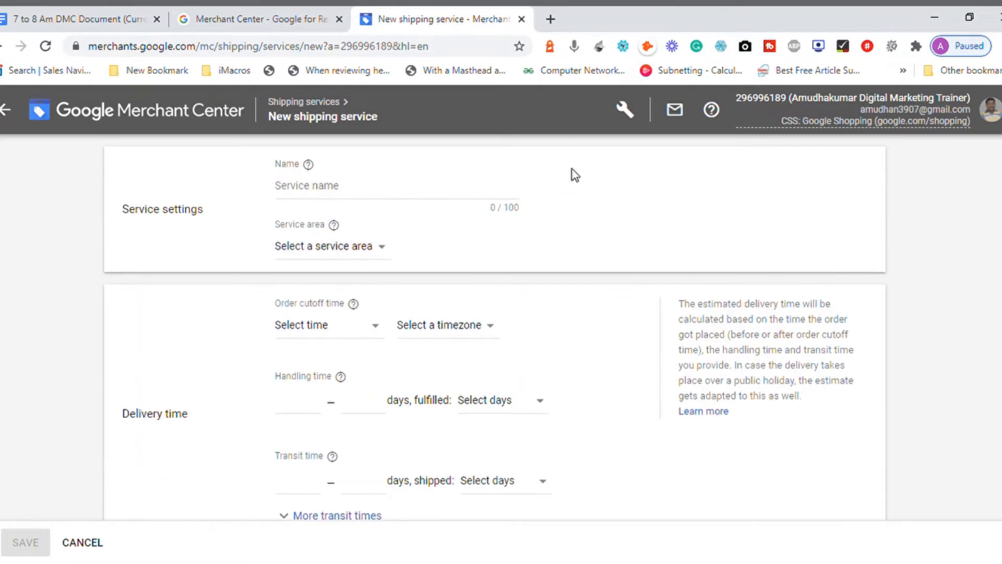
click(316, 102)
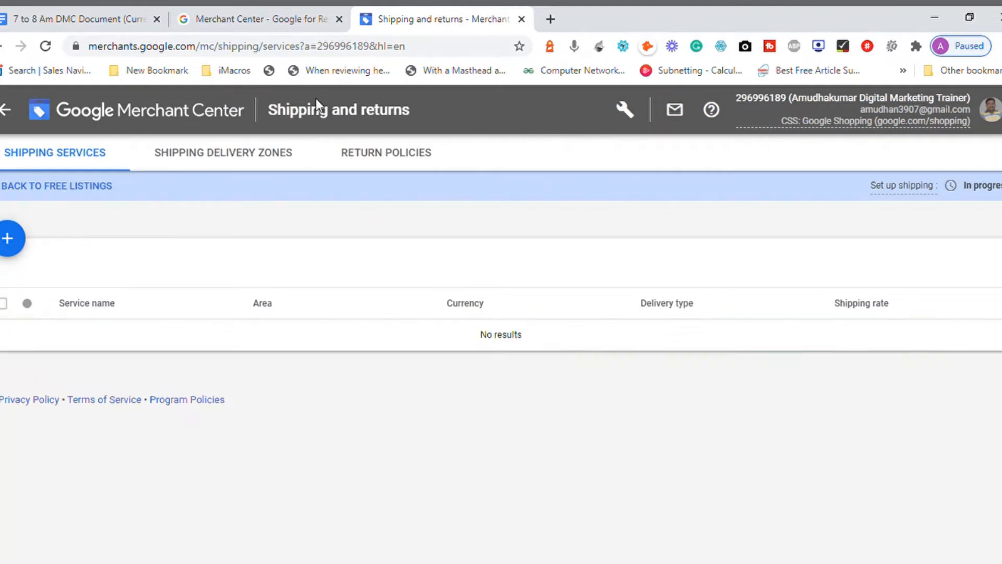
click(3, 194)
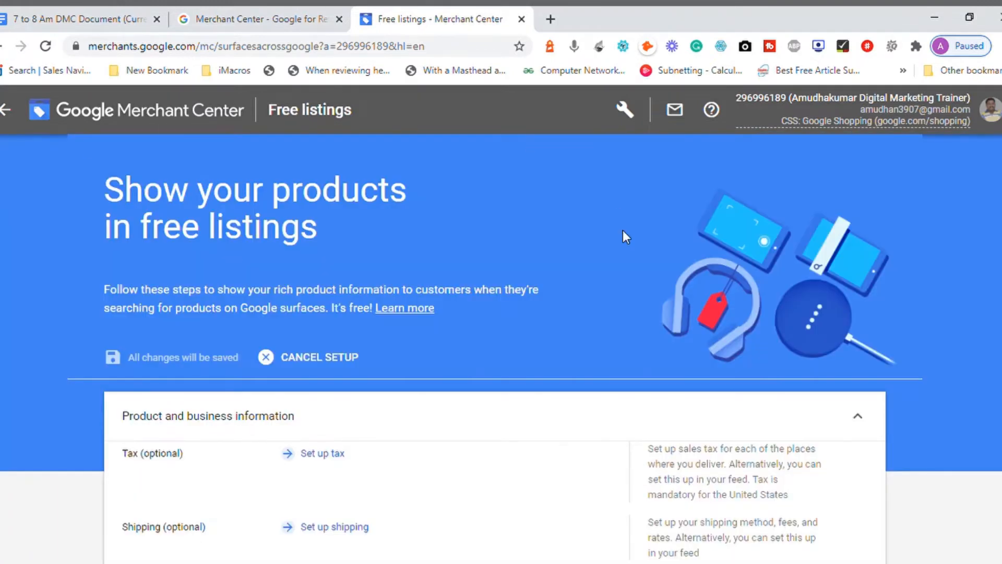
scroll(501, 348, down, 4)
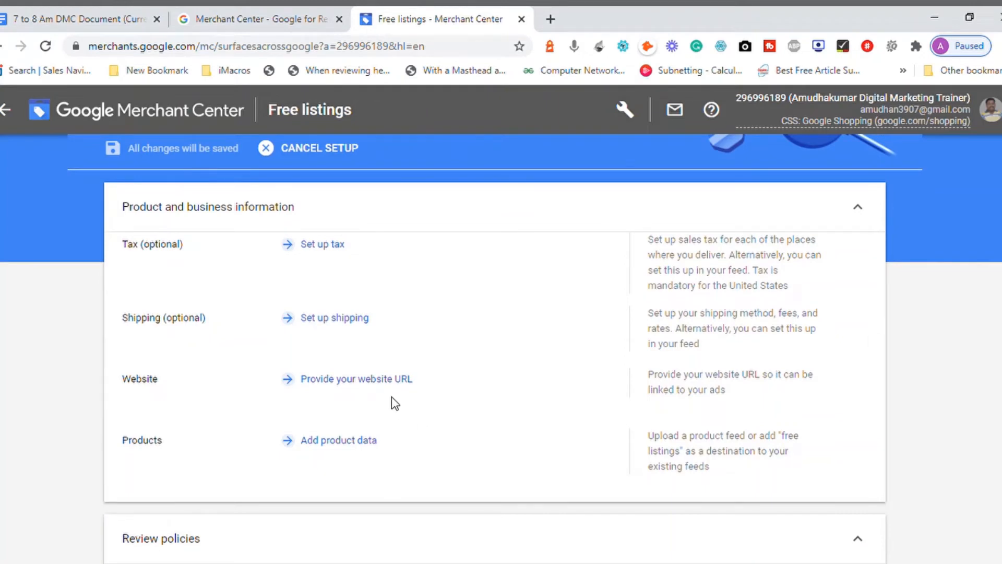
click(387, 384)
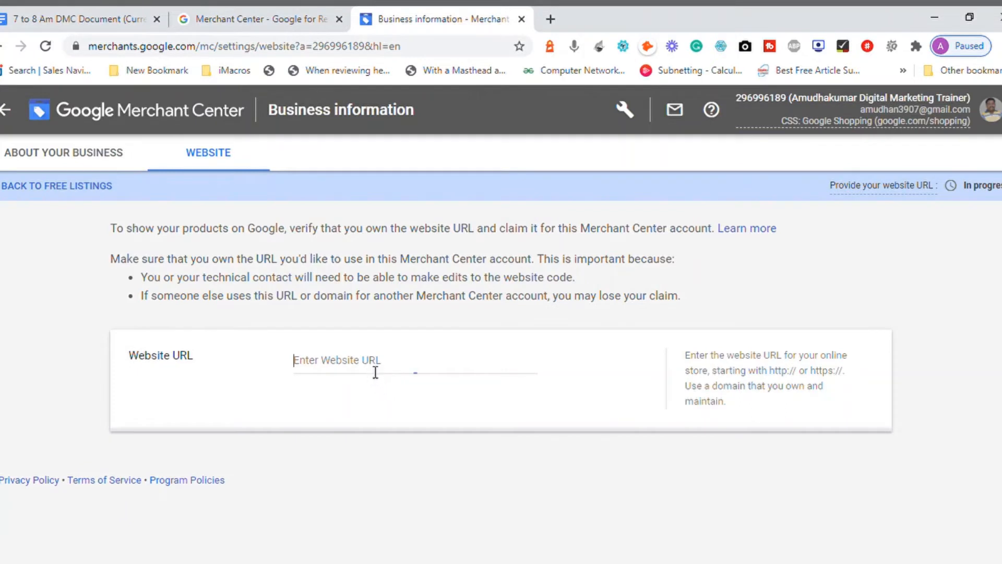
click(375, 371)
text(https:)
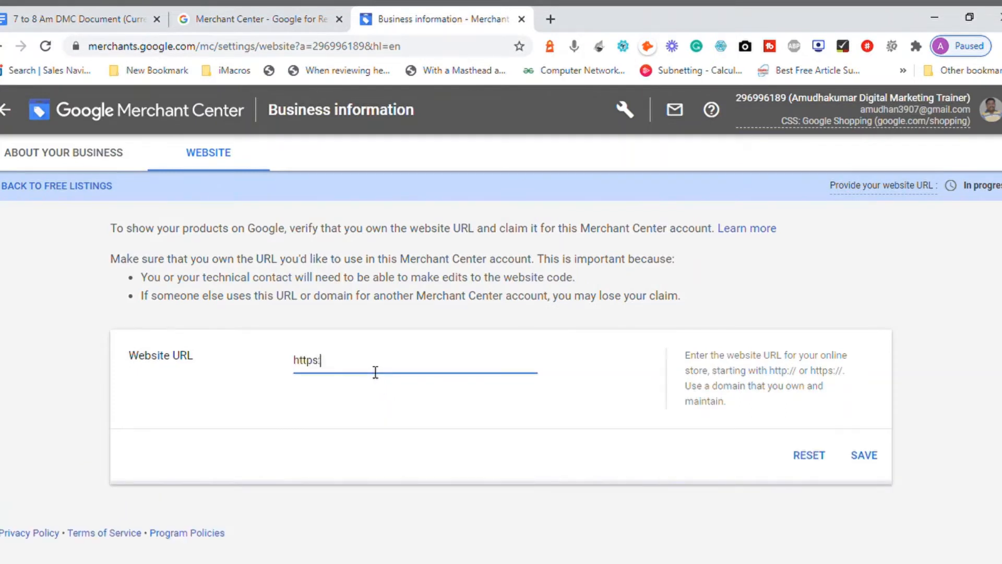
text(//www.amudhakumar.com)
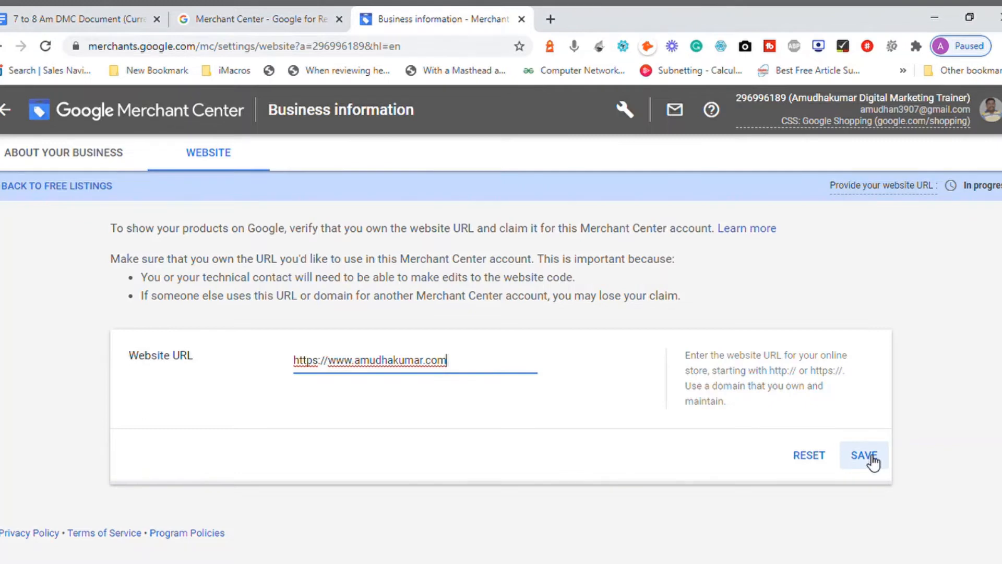
text(/)
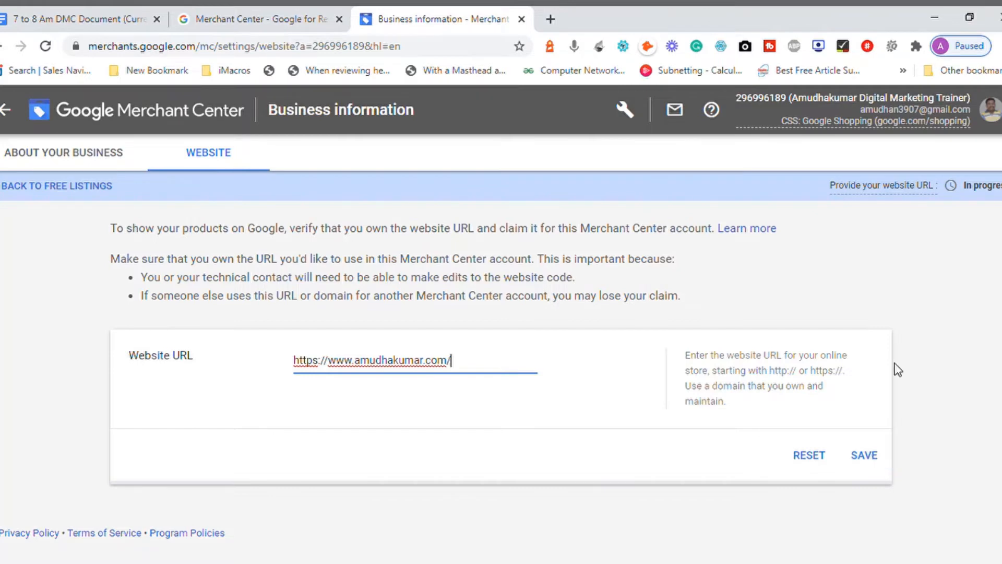
click(865, 462)
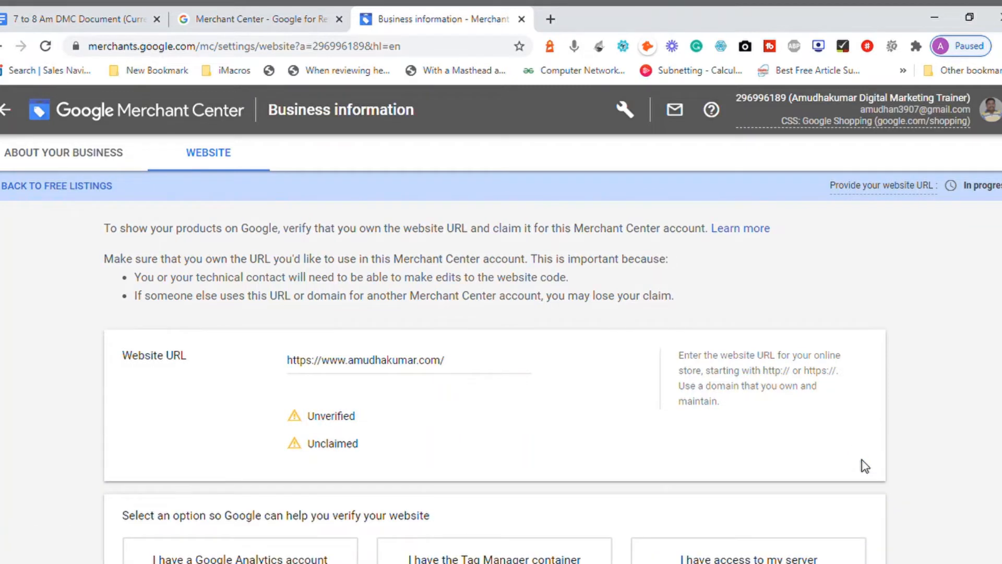
- Examine the website's verification status and options, including the instructions for verifying with a Google Analytics account
scroll(495, 384, down, 2)
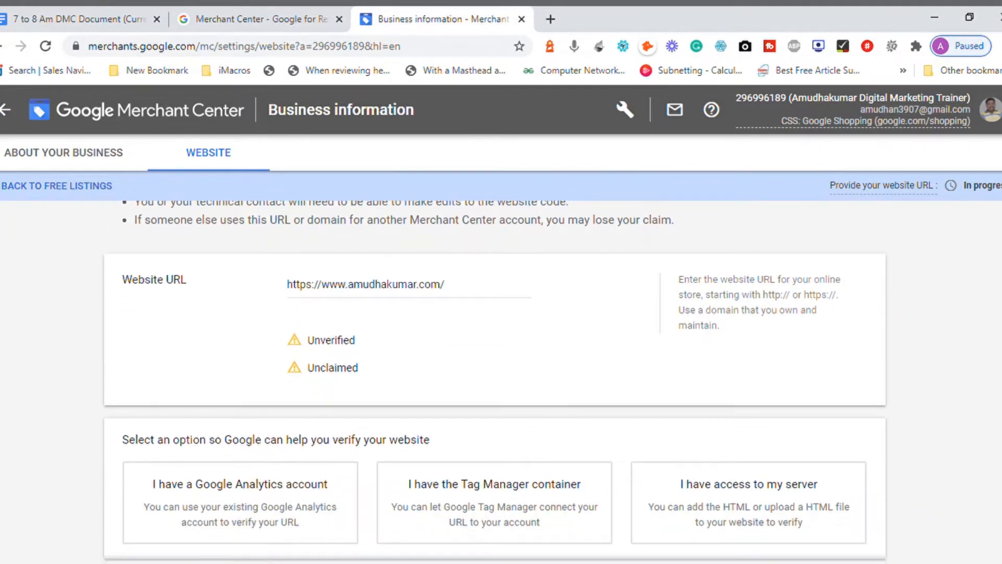
scroll(495, 381, down, 1)
scroll(495, 383, down, 1)
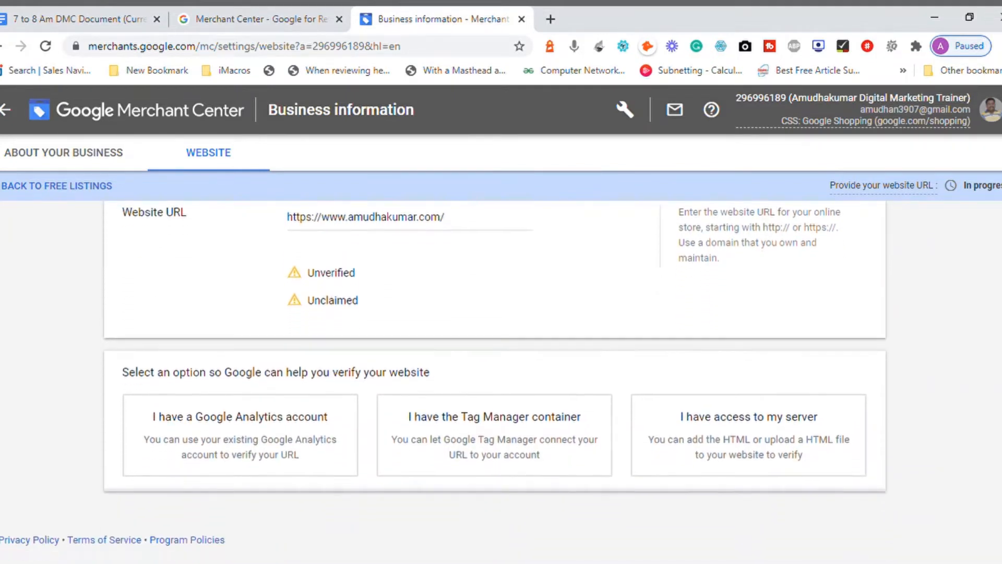
scroll(494, 384, up, 1)
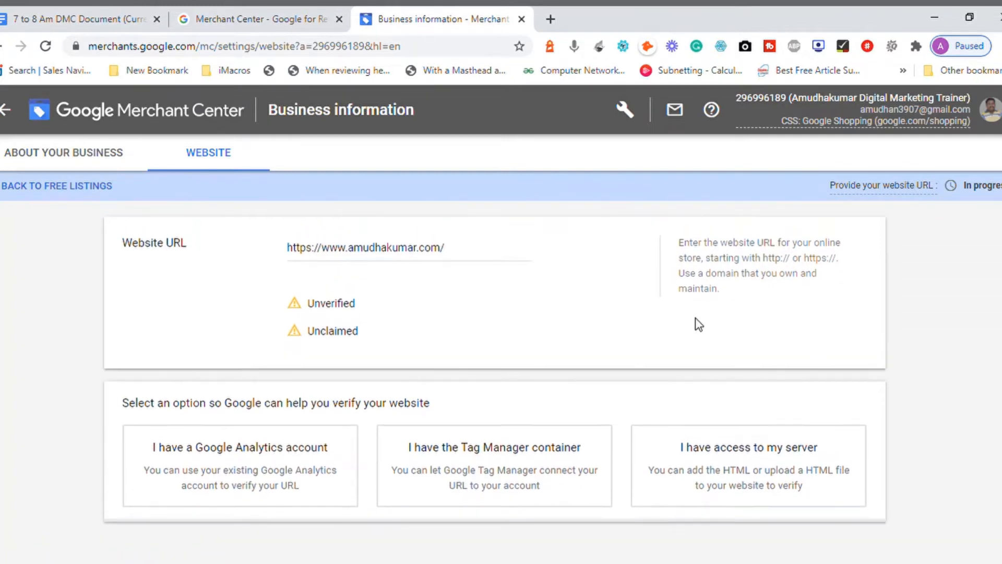
click(451, 255)
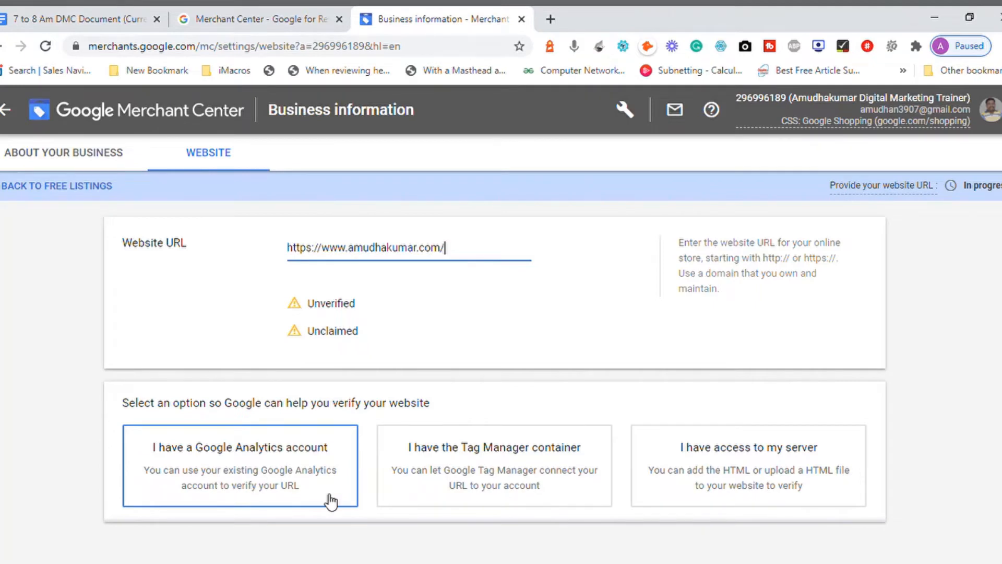
click(248, 486)
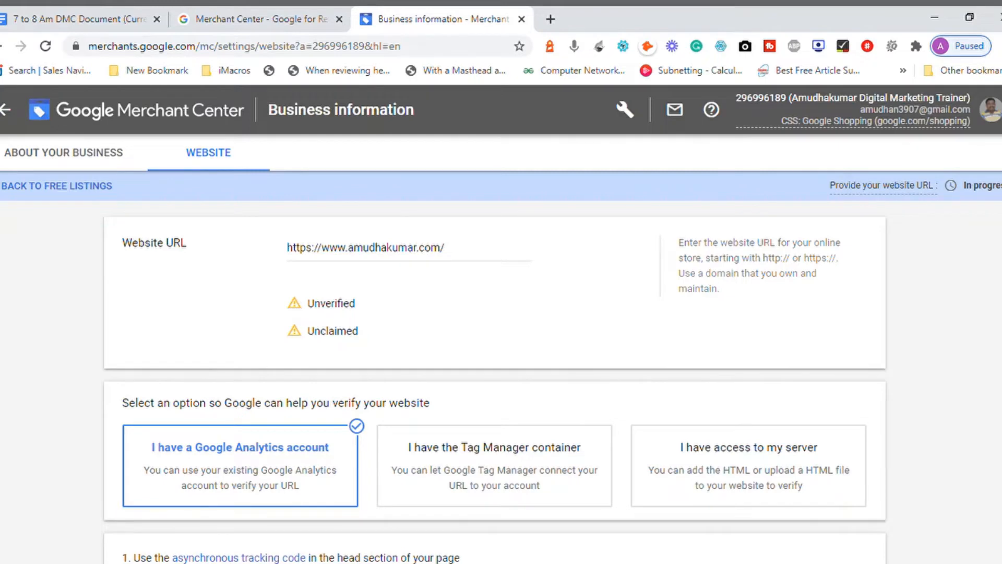
scroll(495, 384, down, 3)
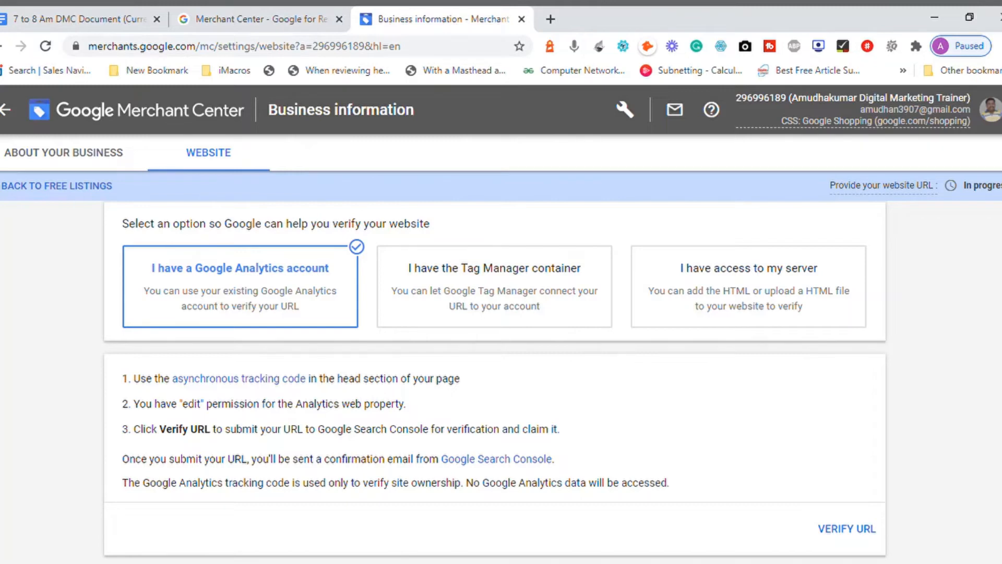
scroll(752, 313, up, 1)
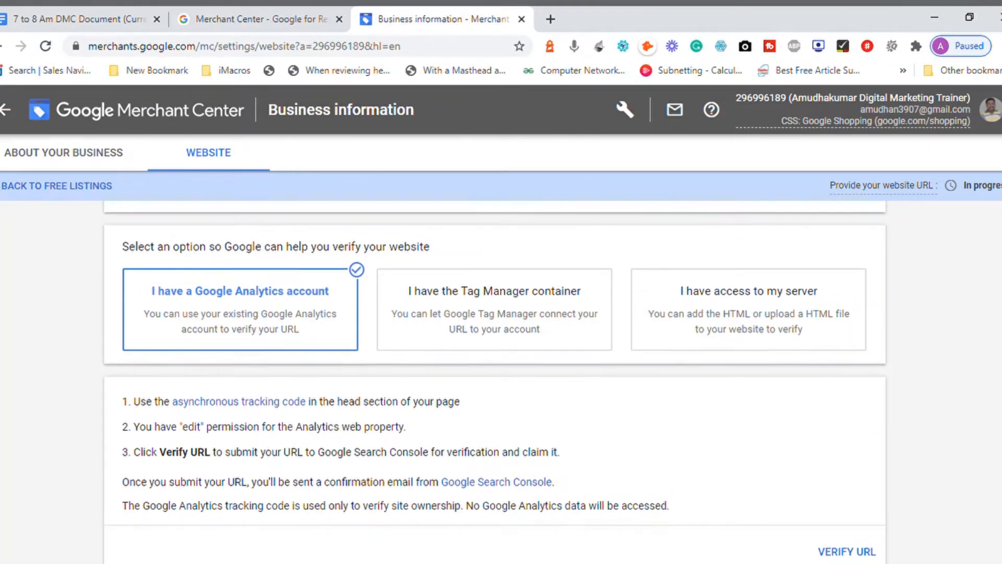
- Choose server access with an HTML tag as the website verification method and copy the site verification meta tag
click(756, 312)
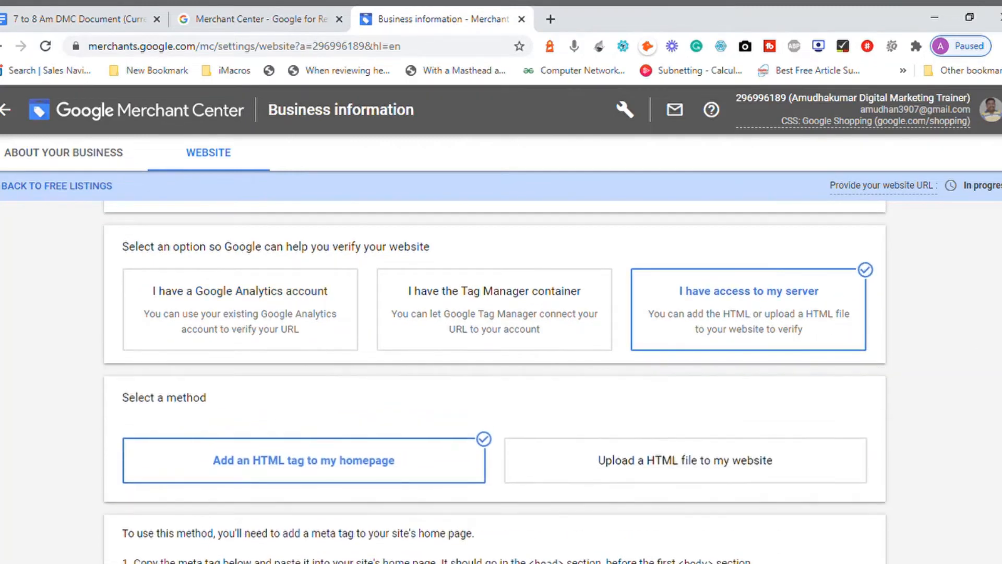
scroll(495, 381, down, 3)
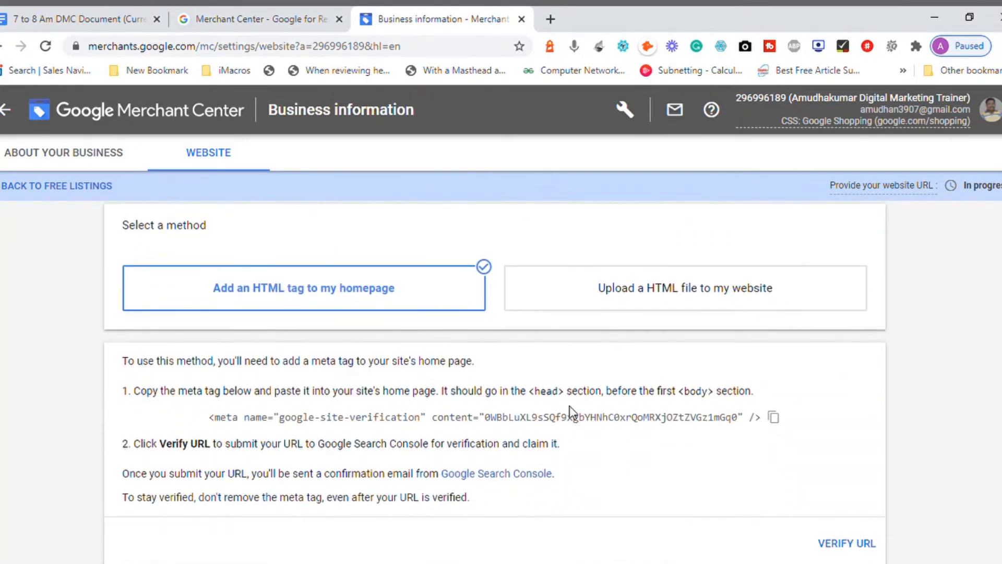
click(781, 420)
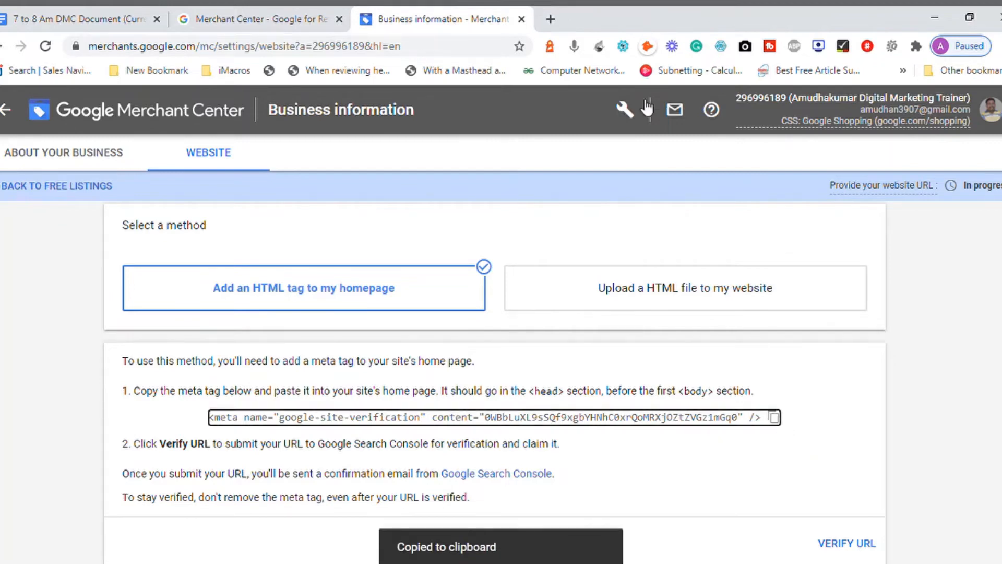
- Open blogger.com in a new browser tab and sign in with the blog owner's Google account
click(552, 19)
text(blo)
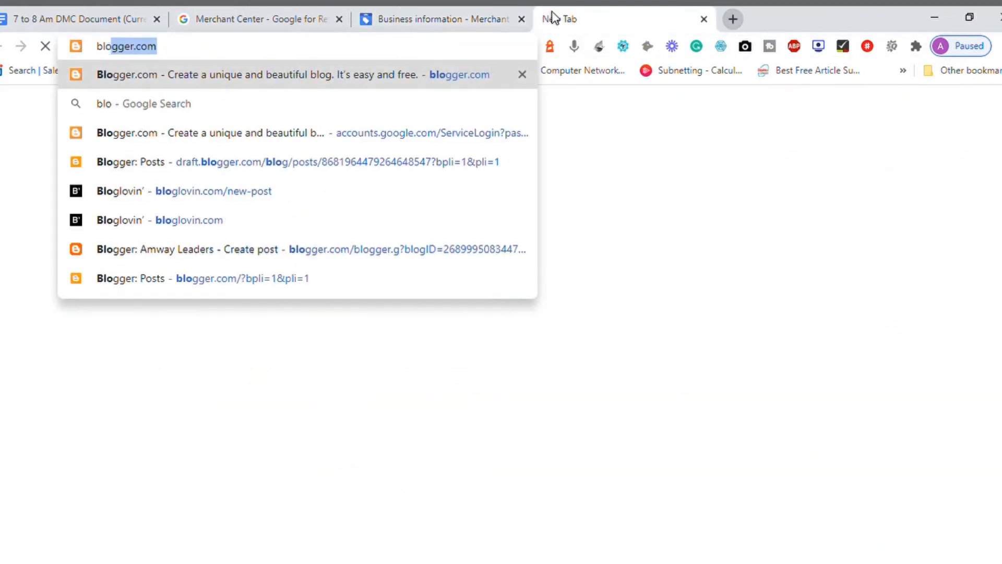
key(Return)
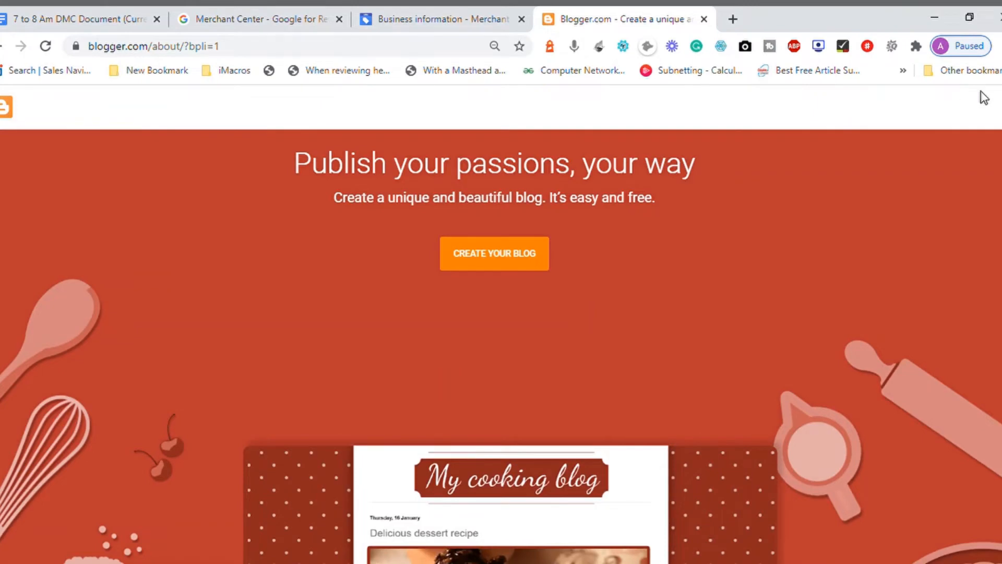
scroll(980, 96, down, 2)
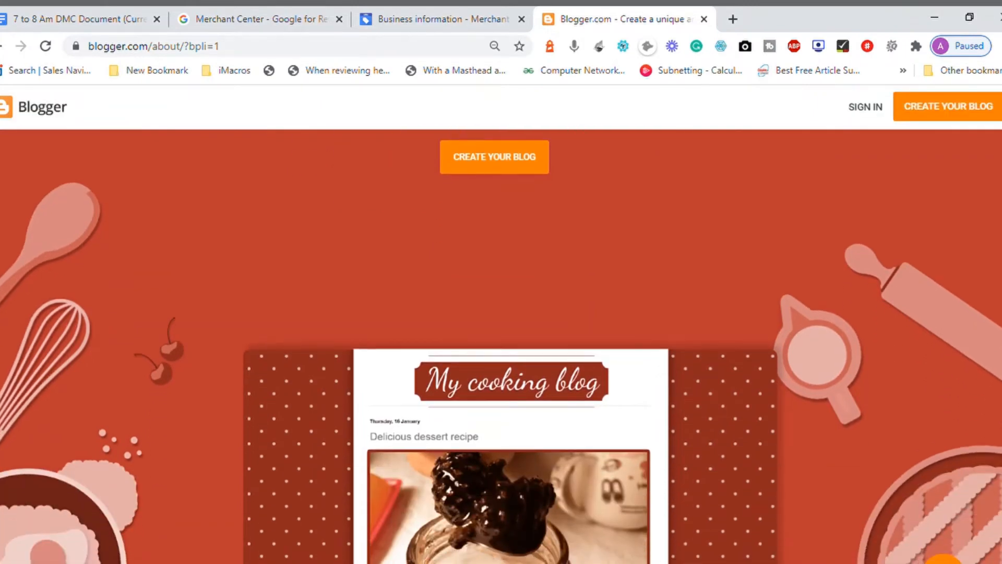
click(949, 106)
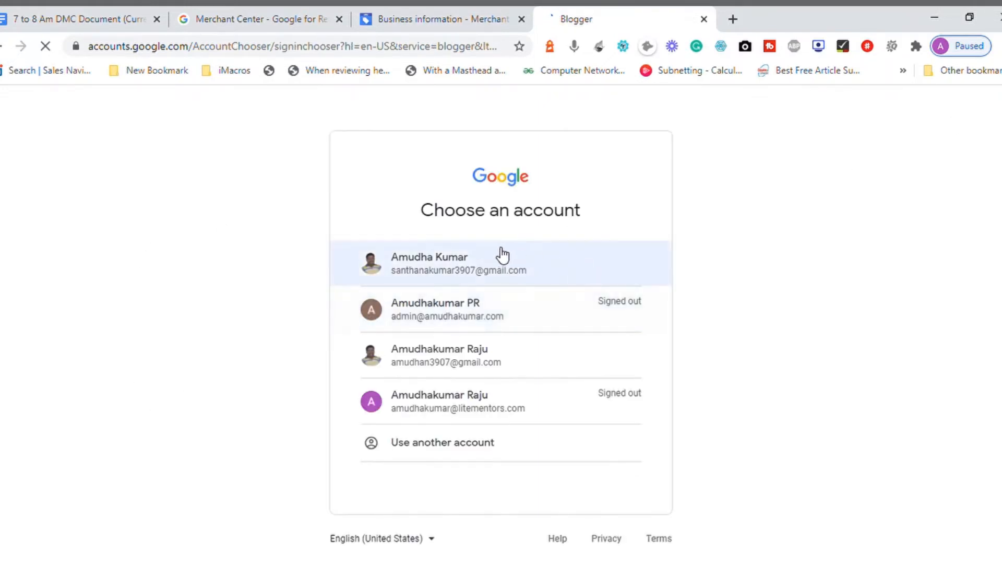
click(466, 265)
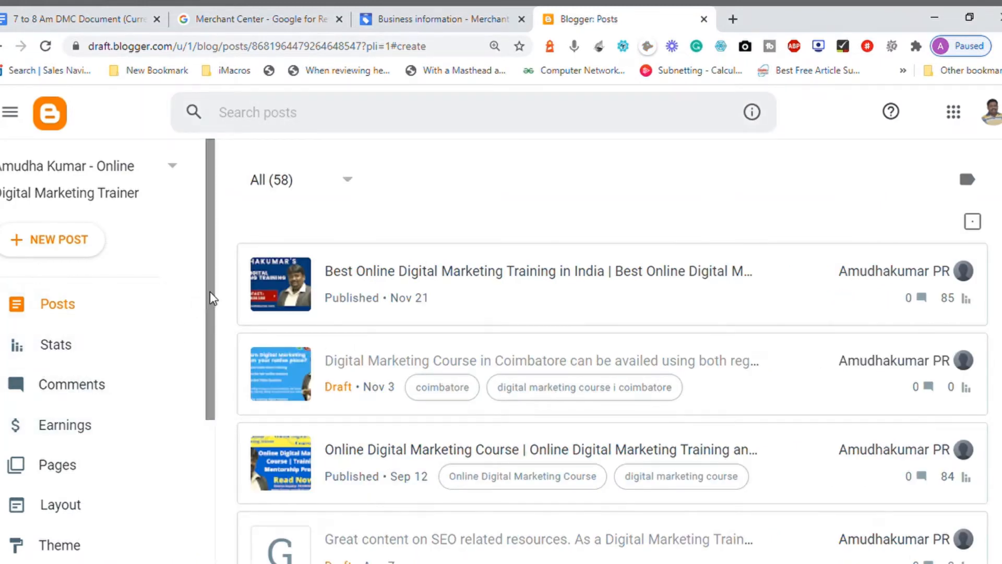
- Open the HTML code of the blog's current custom theme for editing
scroll(209, 291, down, 3)
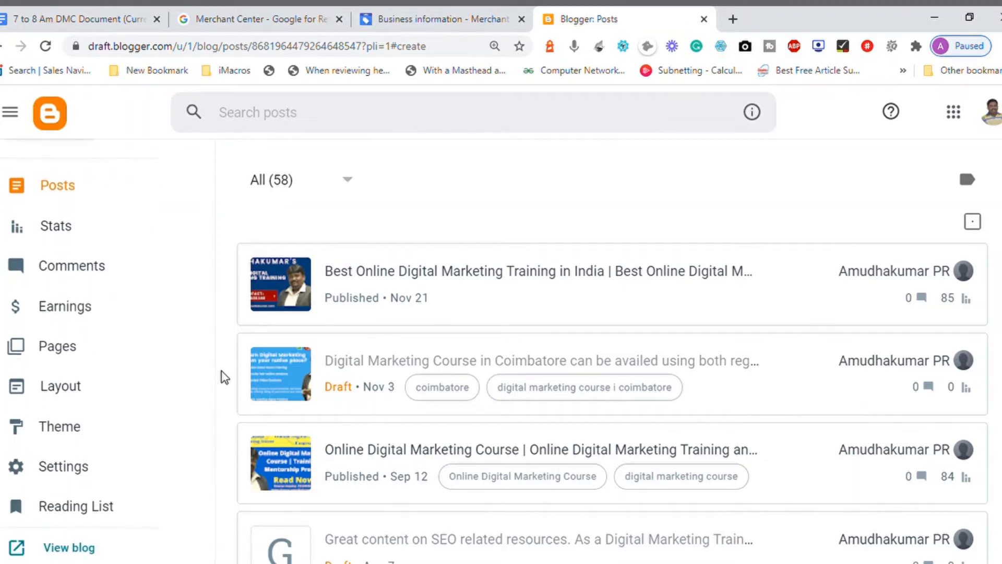
click(53, 430)
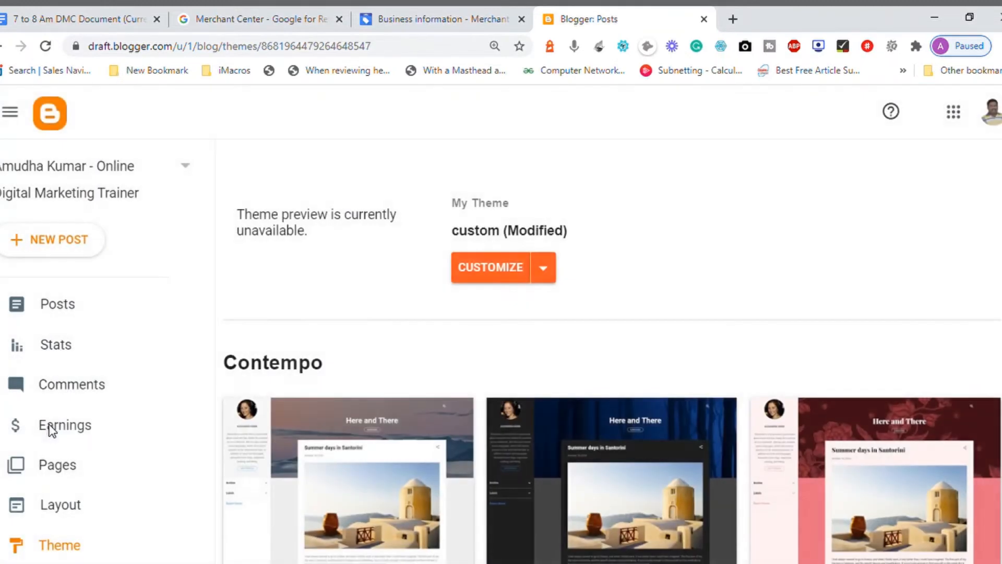
click(543, 270)
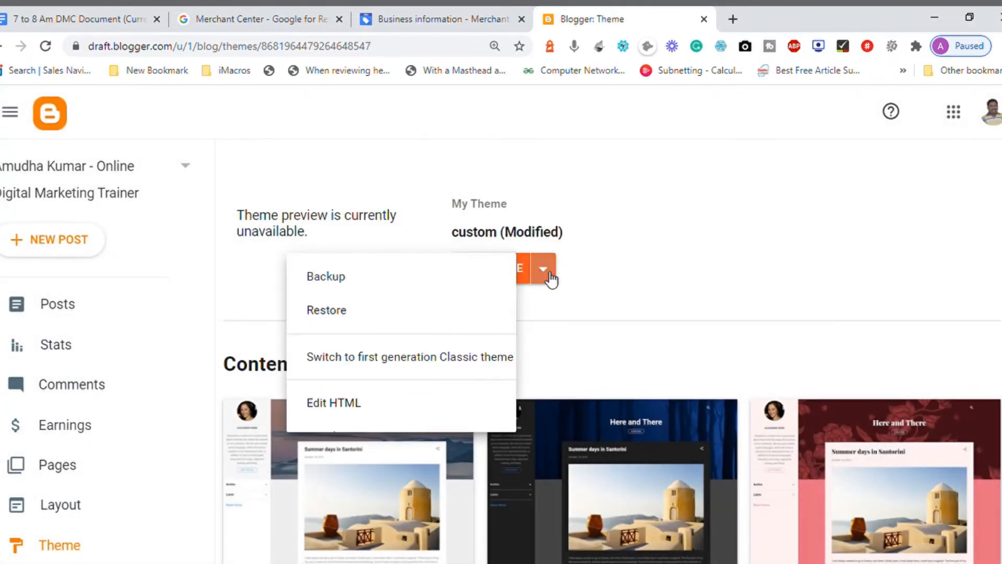
click(374, 403)
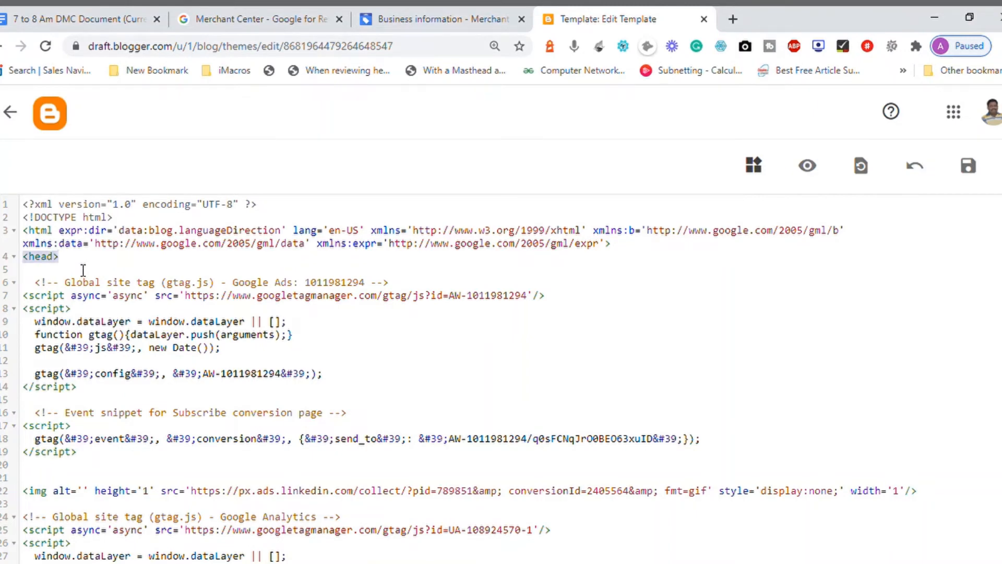
- Paste the site verification meta tag on its own line just below the opening <head> tag and save the theme
key(Return)
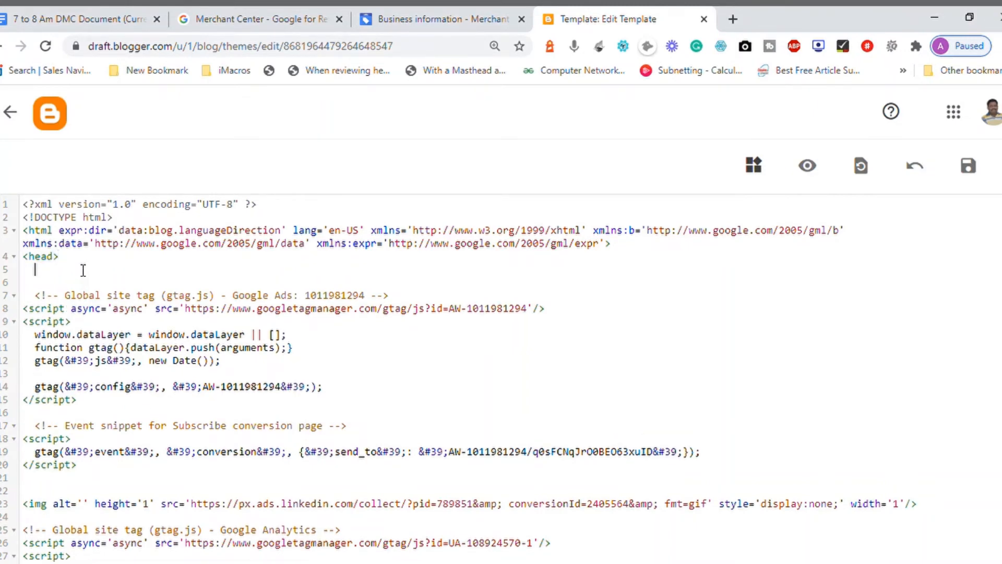
key(Return)
key(ctrl+v)
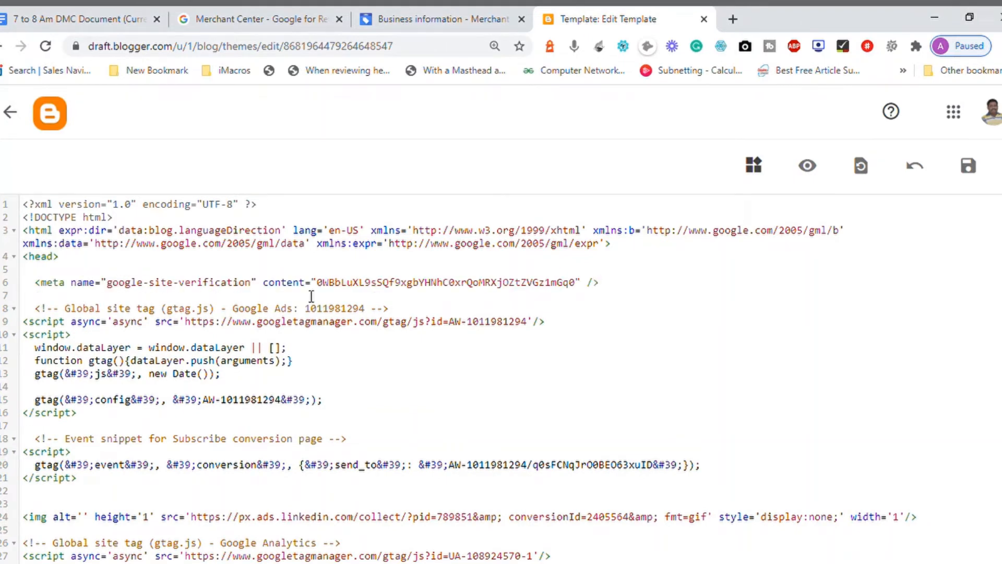
click(969, 172)
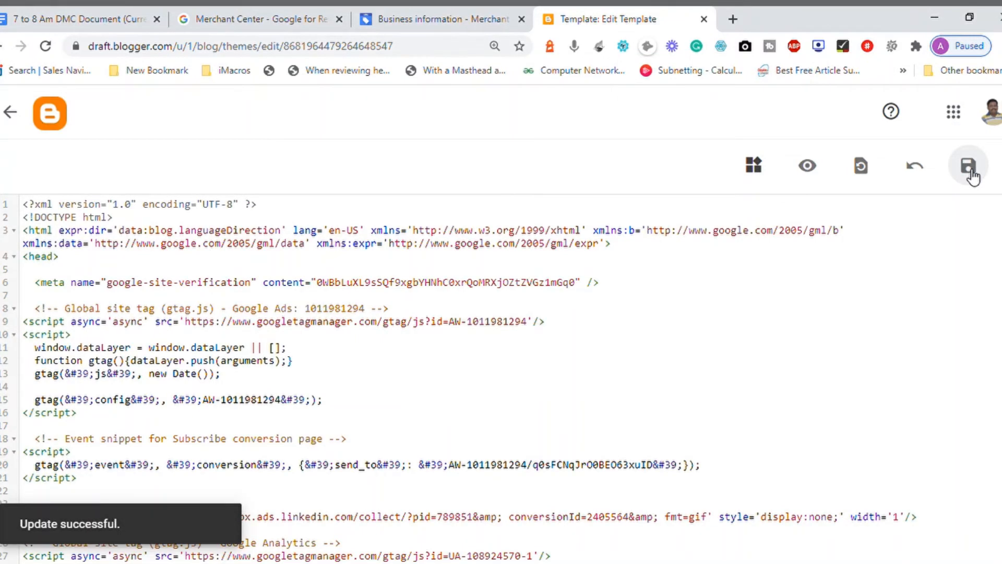
- Return to Merchant Center and submit the website URL for verification with the HTML tag method
click(437, 25)
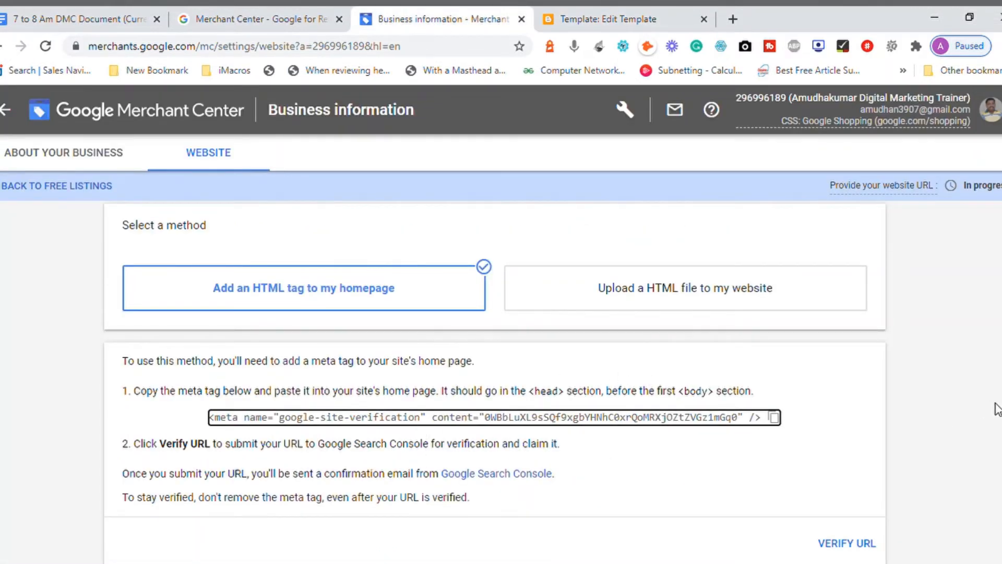
scroll(495, 381, down, 3)
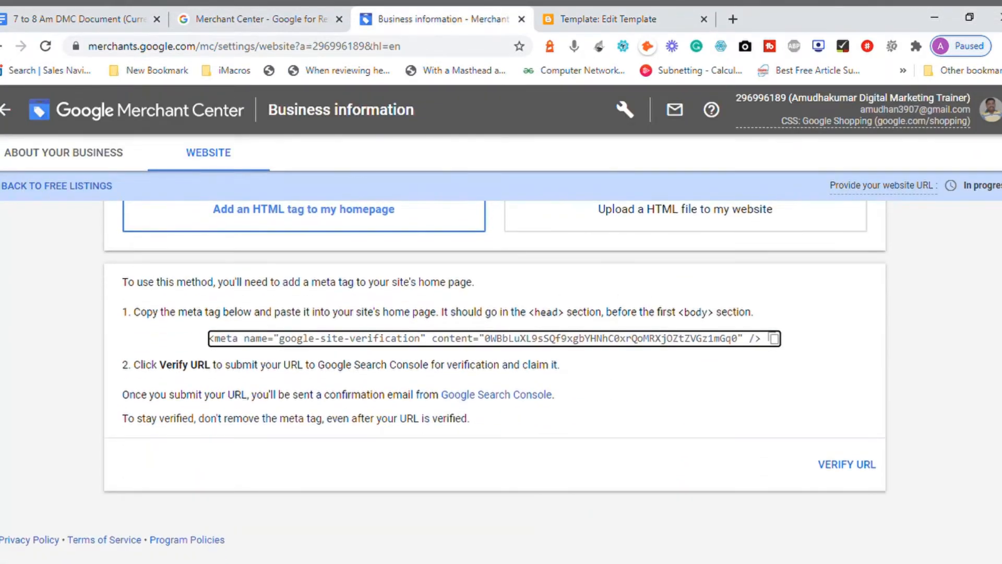
click(852, 469)
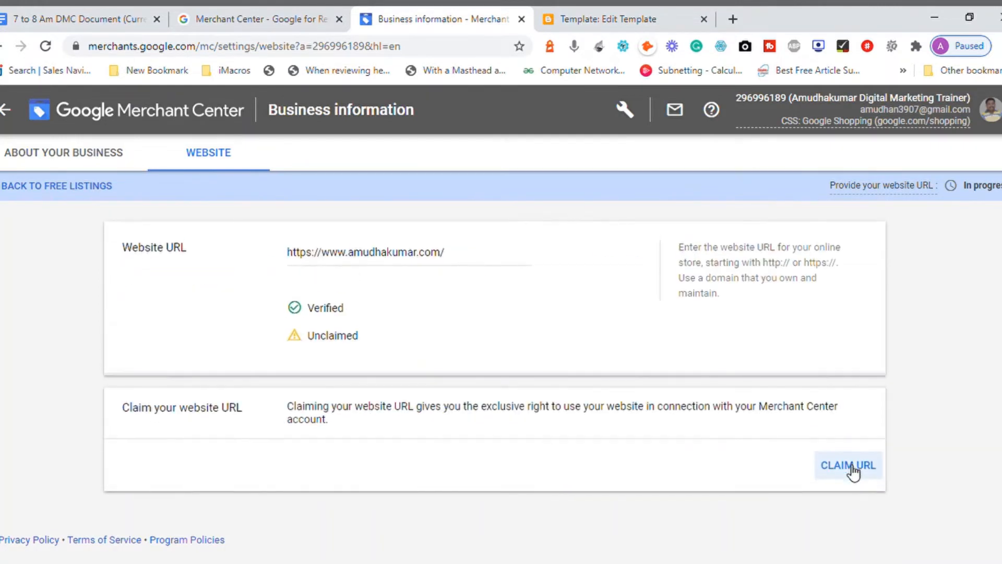
- Check the website's verified and claimed statuses, and claim the website URL for the Merchant Center account
double_click(329, 316)
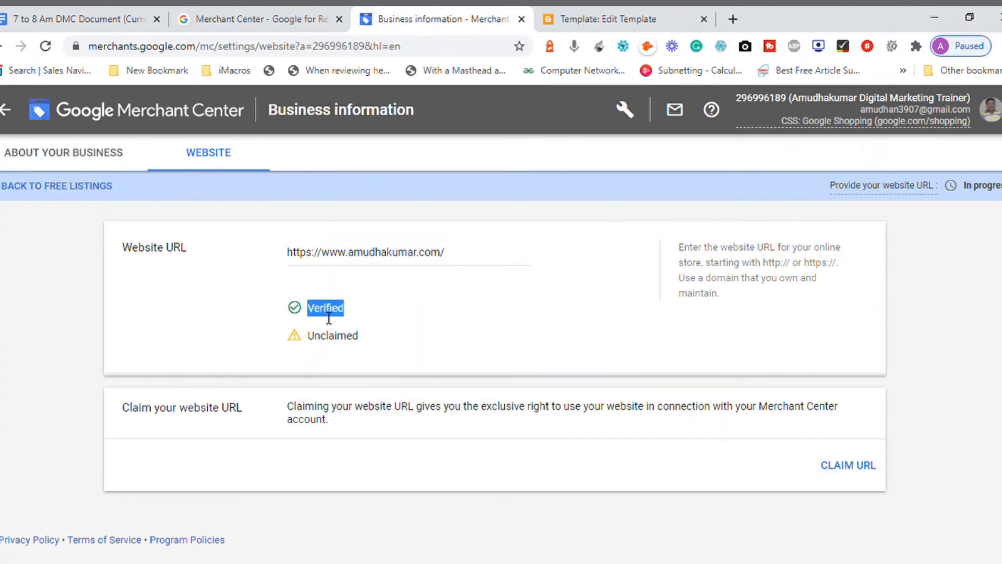
click(426, 302)
double_click(337, 343)
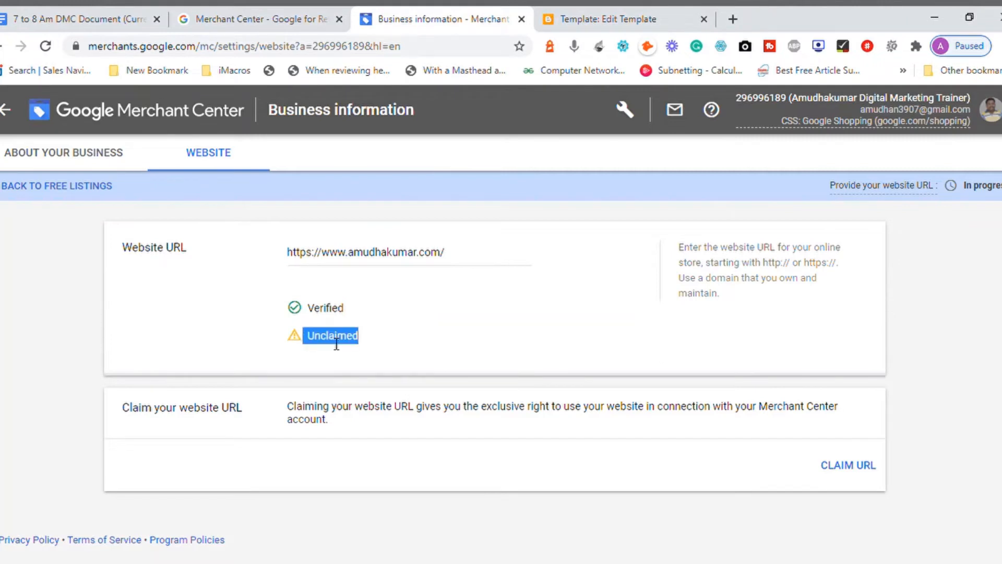
click(389, 420)
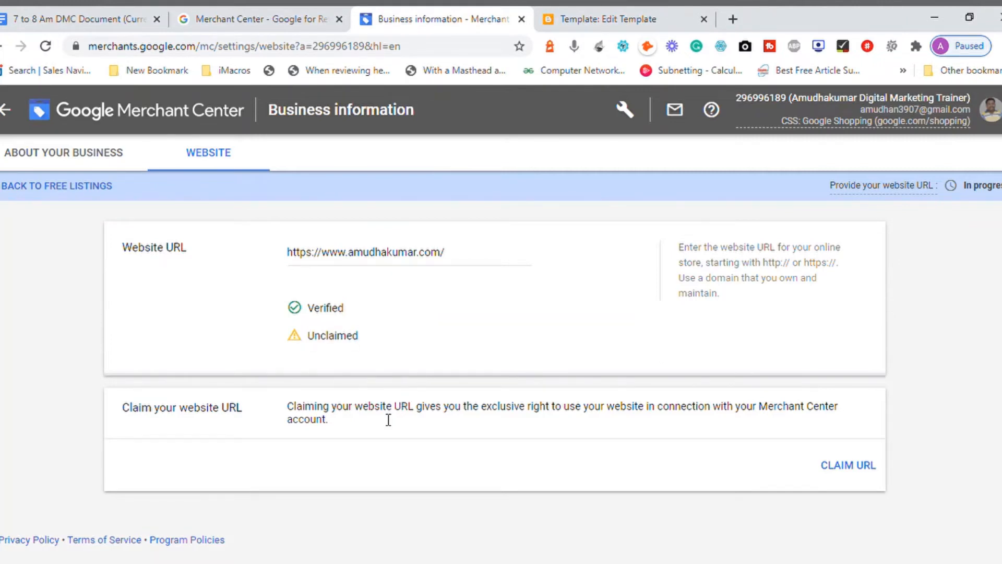
click(848, 468)
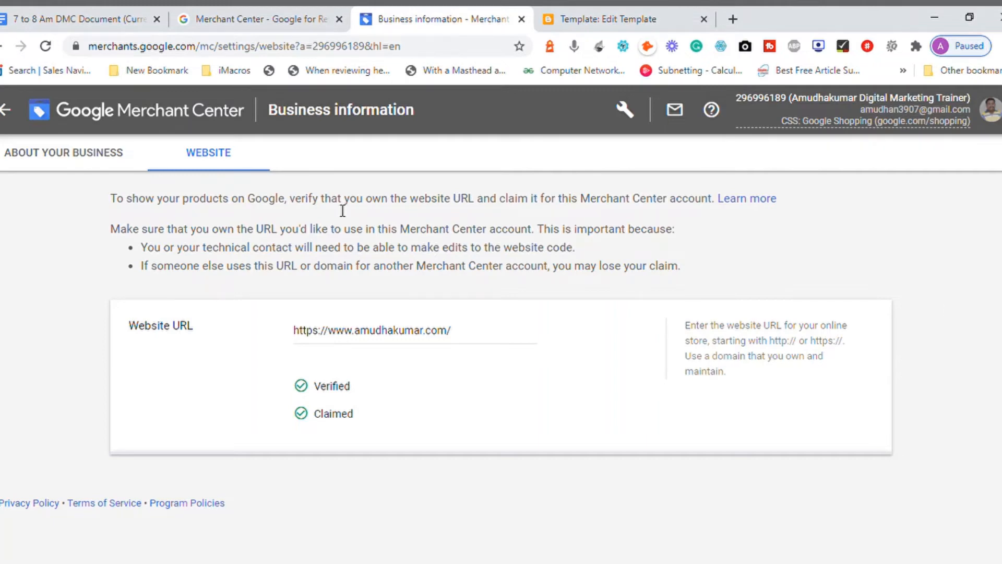
- Review the business display name, address and customer service contact fields, and return to the website settings
click(88, 162)
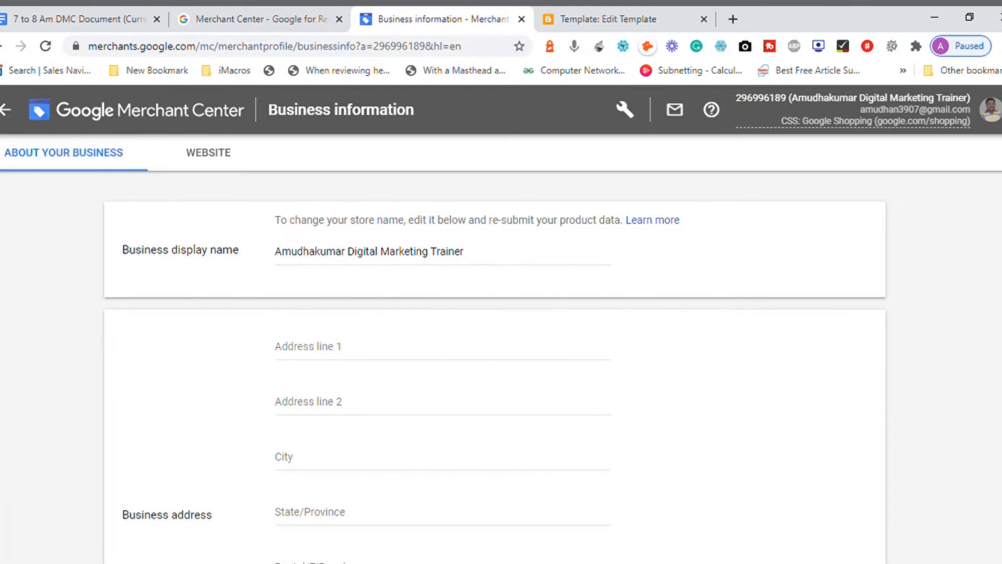
scroll(495, 365, down, 8)
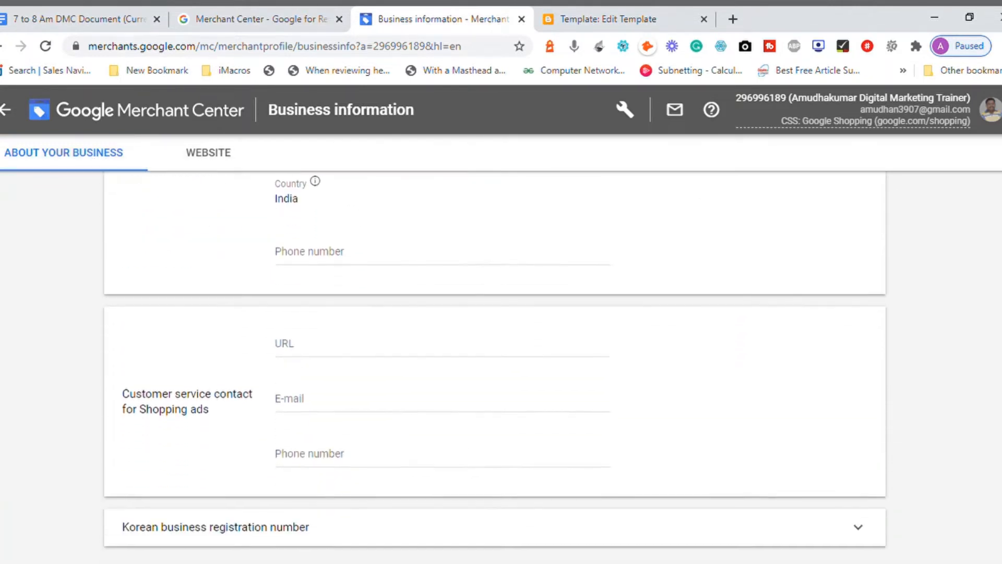
scroll(495, 365, down, 2)
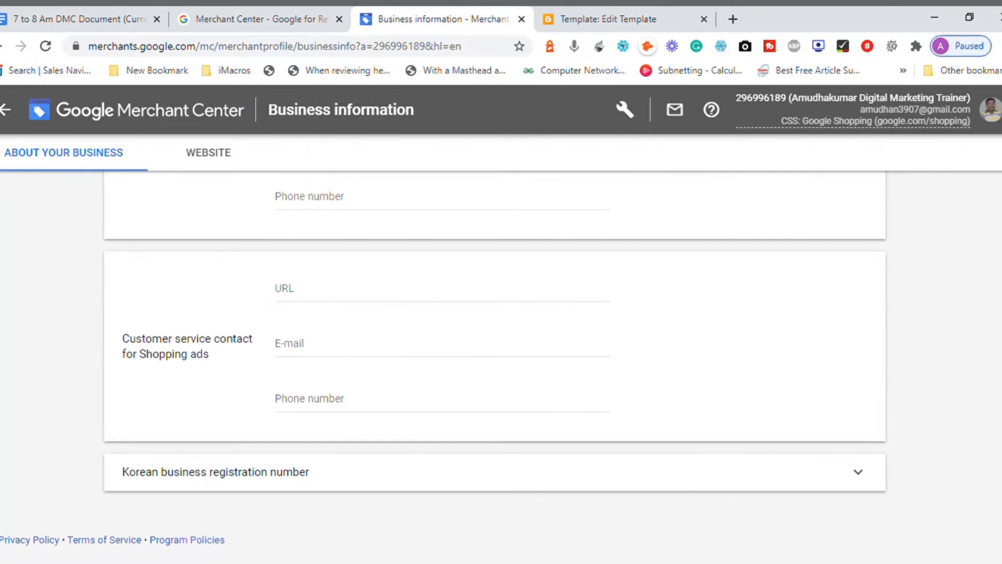
scroll(984, 213, up, 10)
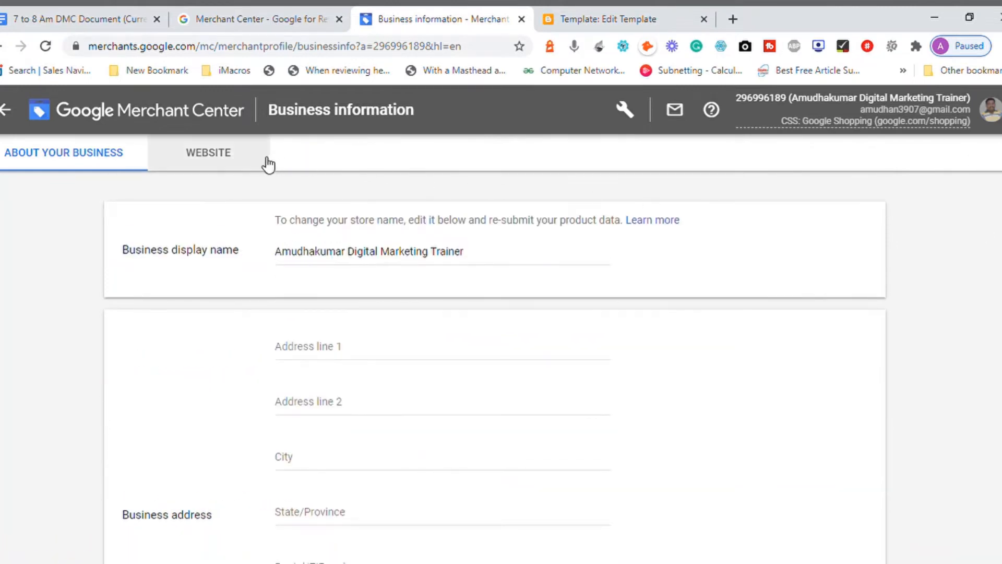
click(227, 158)
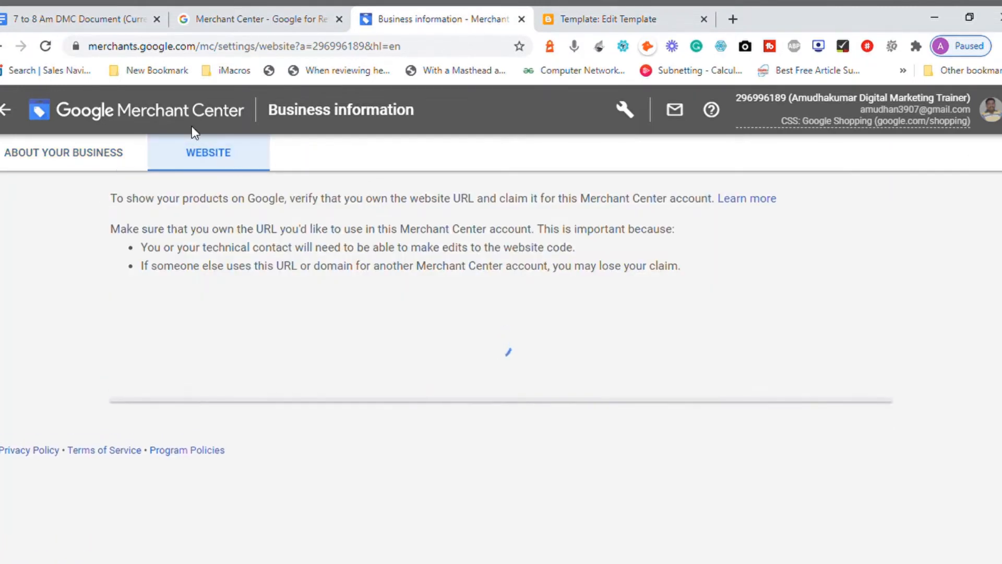
- Return to the account overview and dismiss the announcement introducing free product listings
click(169, 115)
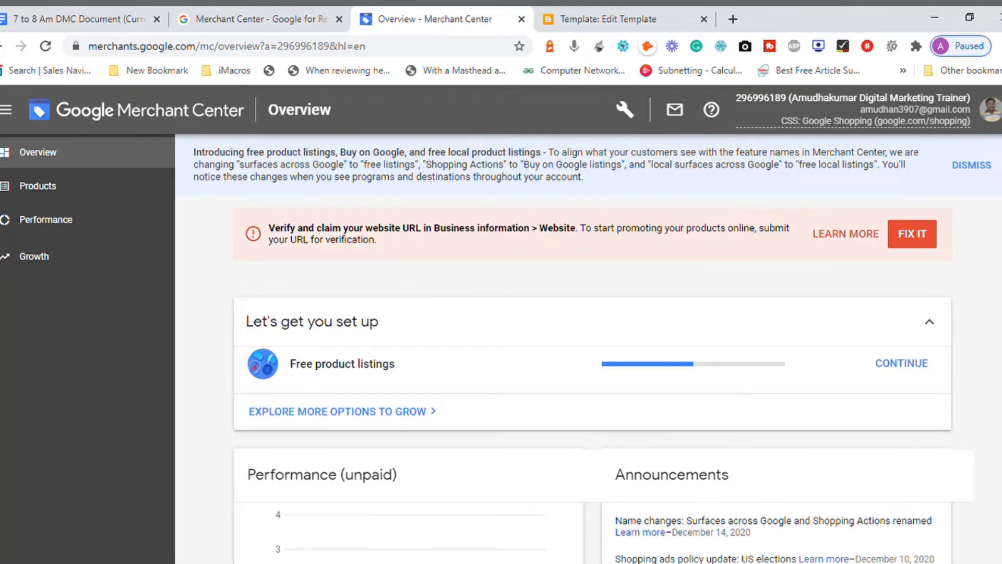
click(983, 174)
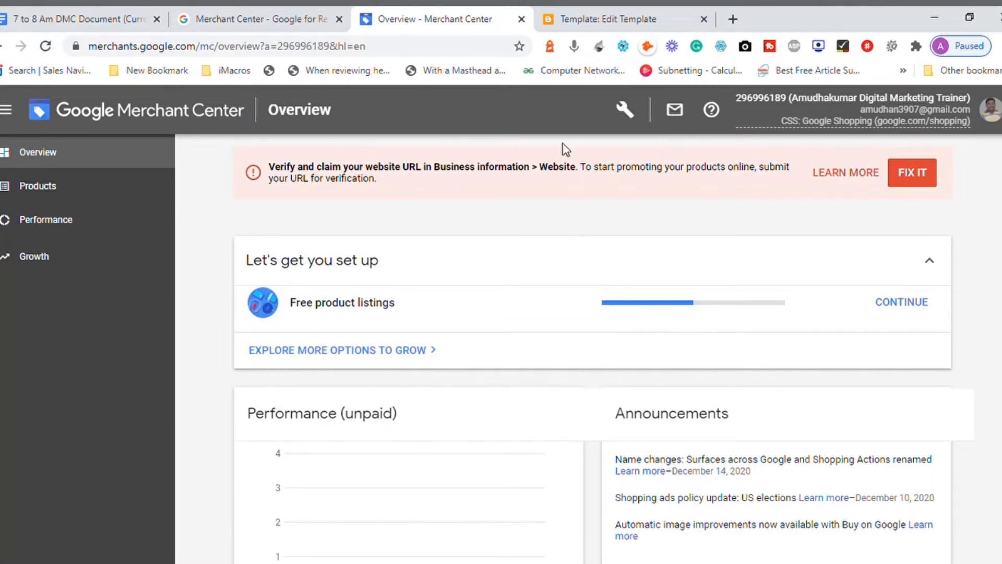
- Open the linked accounts settings and examine the Google Ads customer ID, its link status and the Merchant Center account name
click(630, 118)
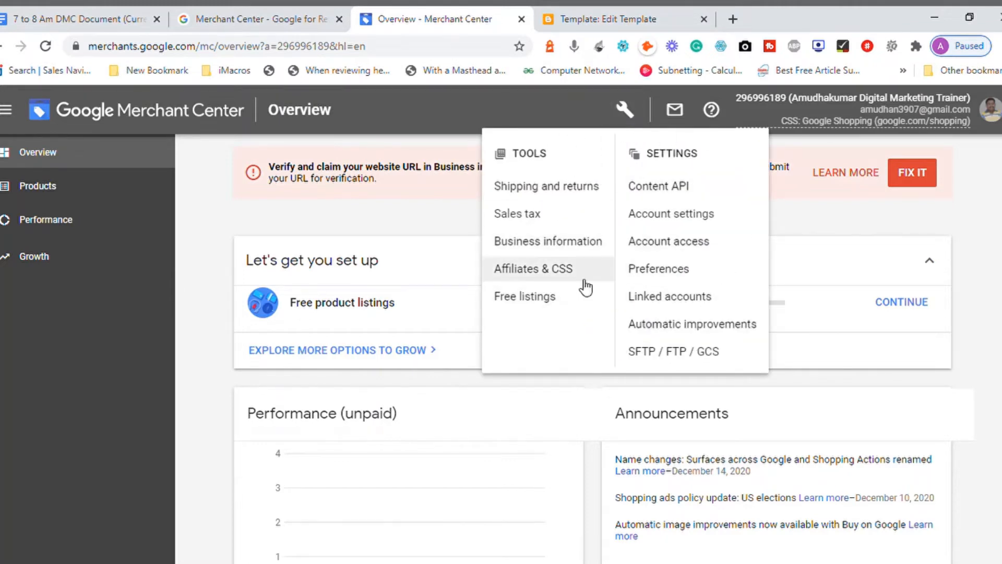
click(666, 295)
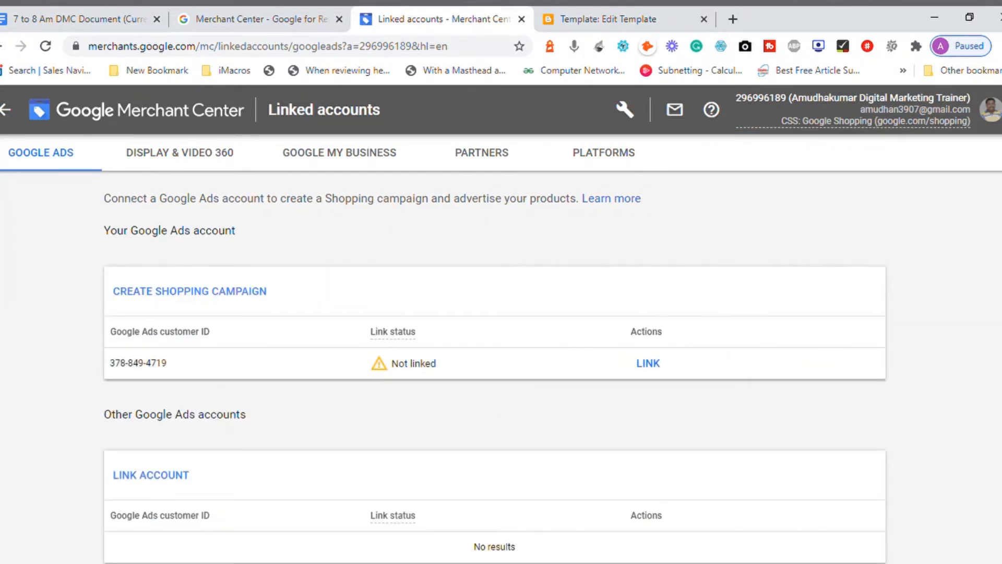
scroll(495, 366, down, 1)
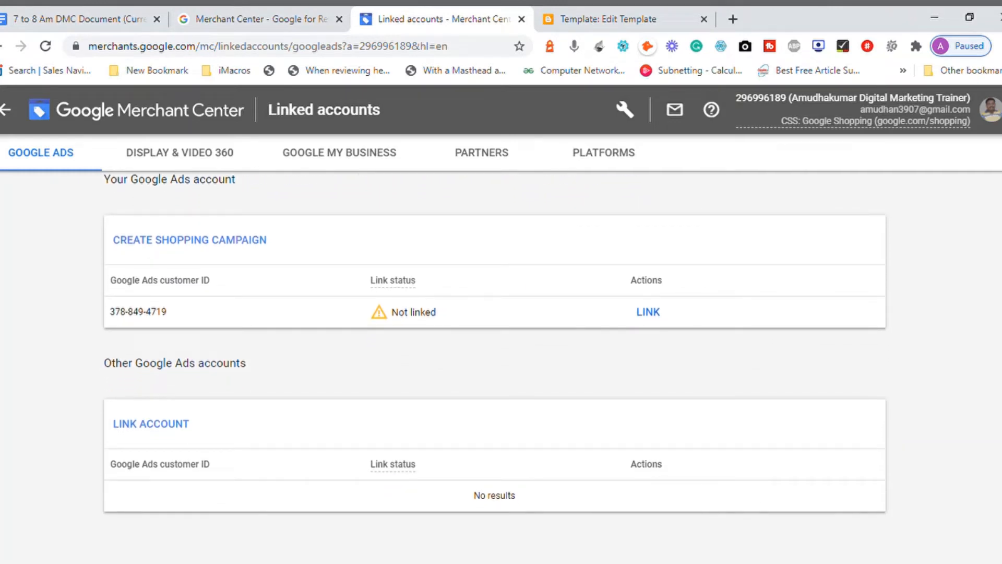
double_click(163, 318)
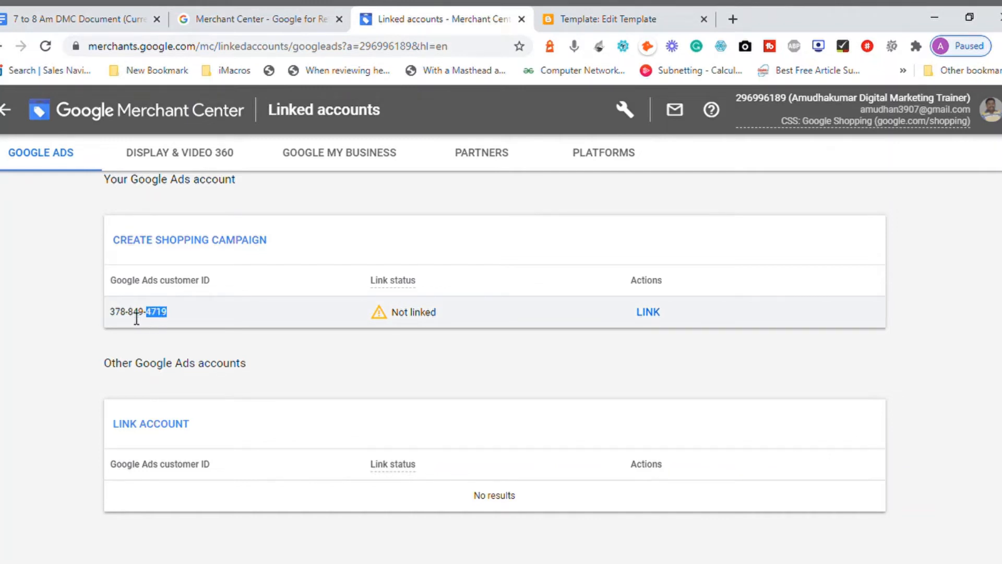
triple_click(137, 319)
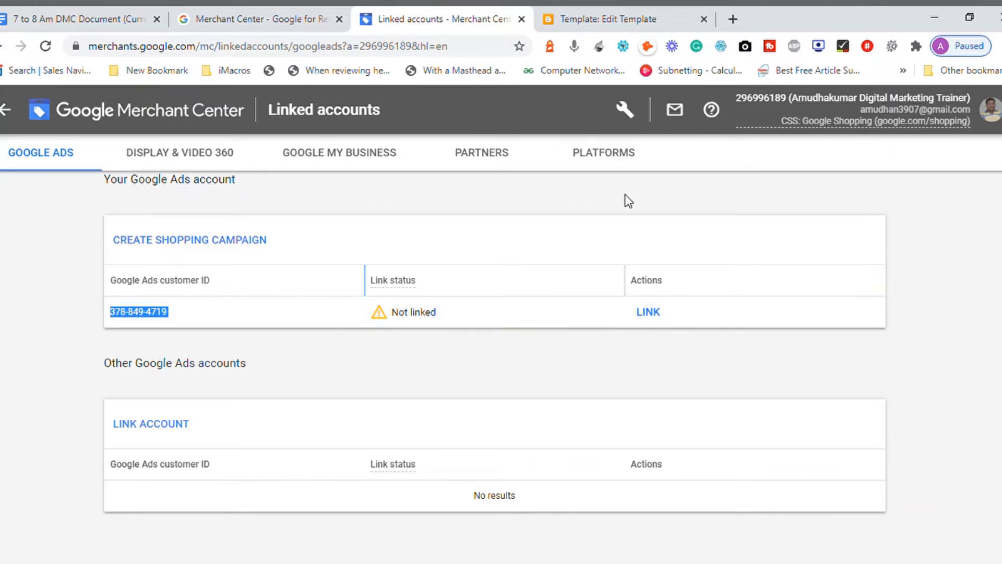
triple_click(807, 103)
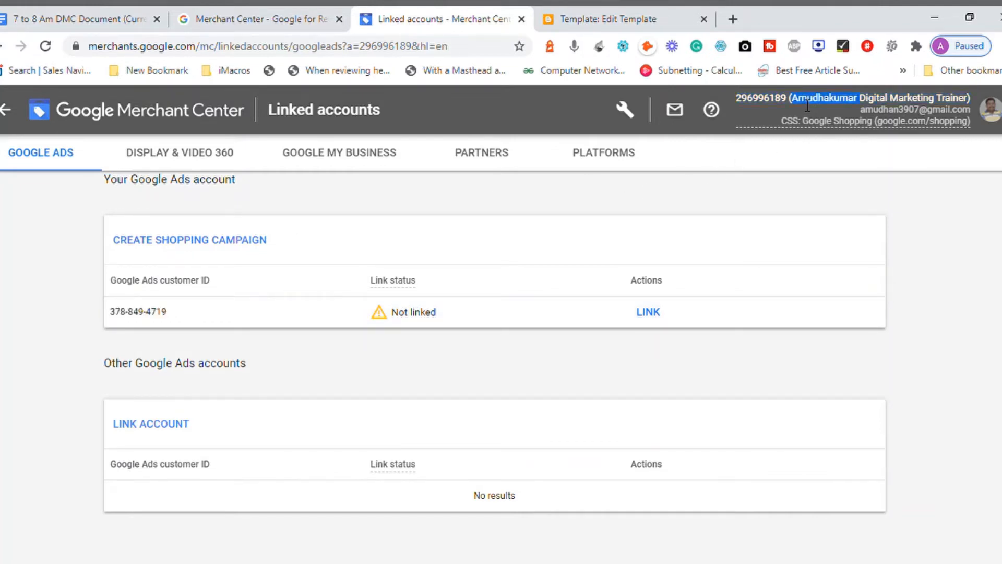
key(ctrl+f)
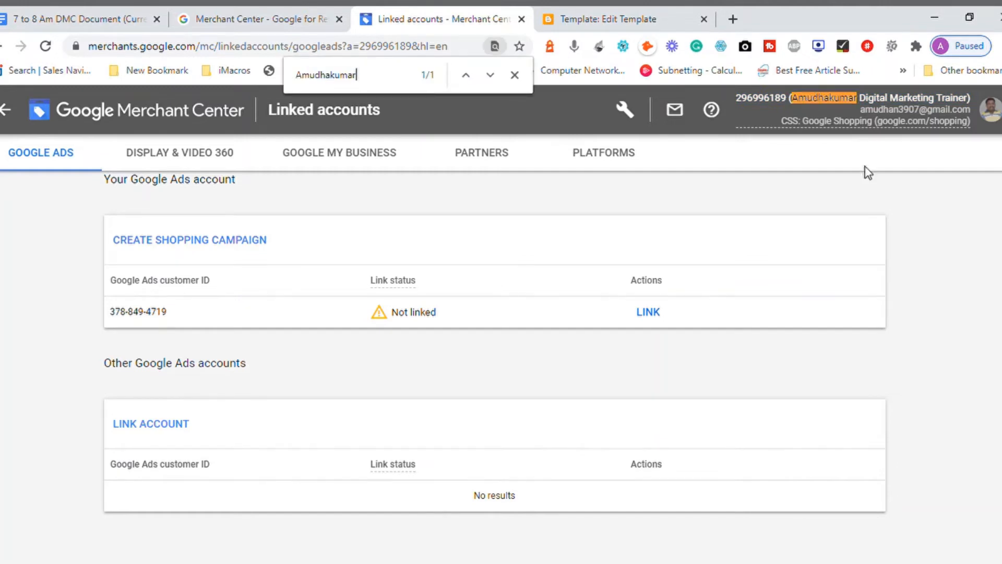
scroll(495, 340, up, 1)
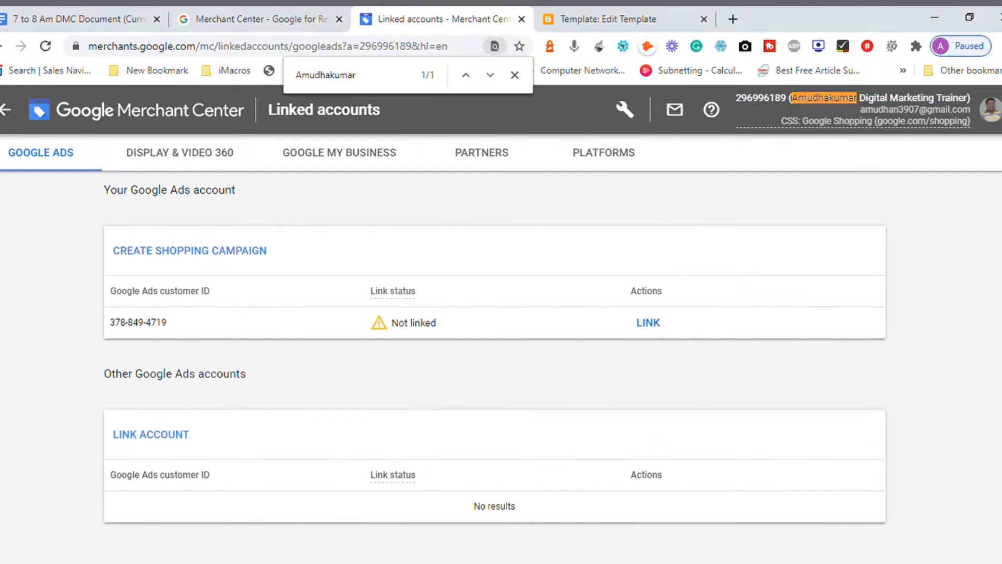
scroll(495, 340, down, 2)
scroll(495, 341, up, 1)
scroll(495, 341, up, 1)
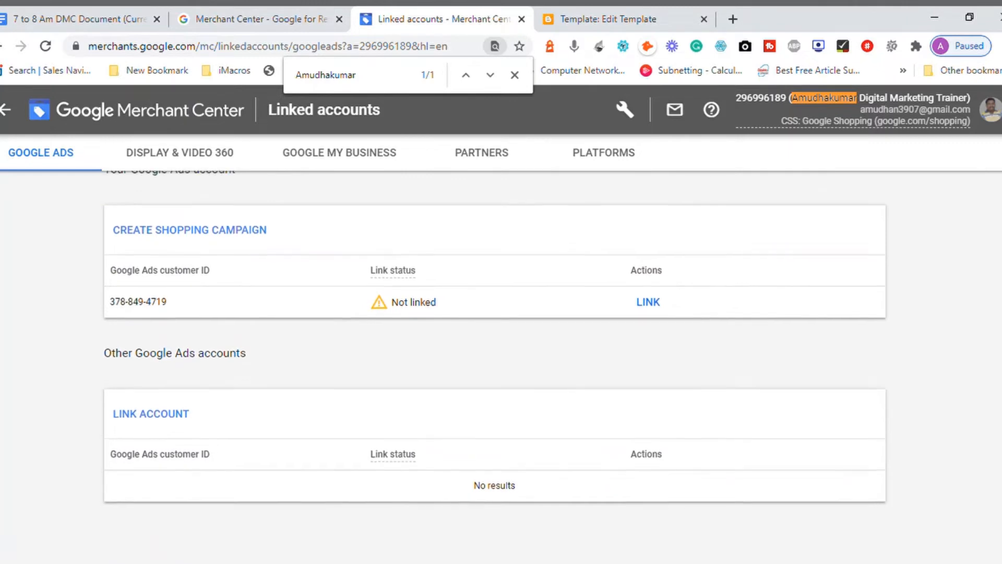
scroll(495, 340, down, 1)
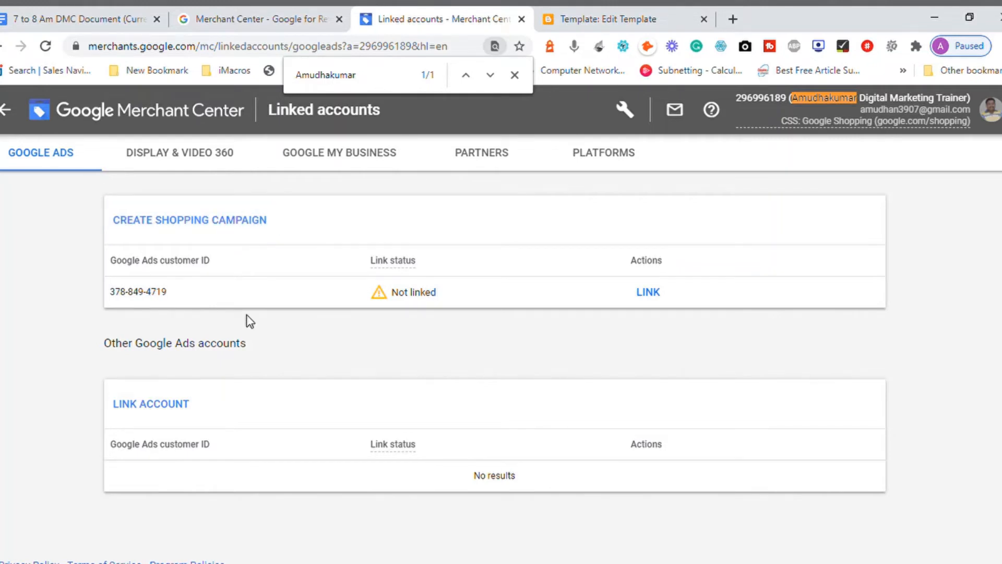
- Check the customer ID and link status of your Google Ads account, and send it a link request
double_click(162, 300)
click(167, 297)
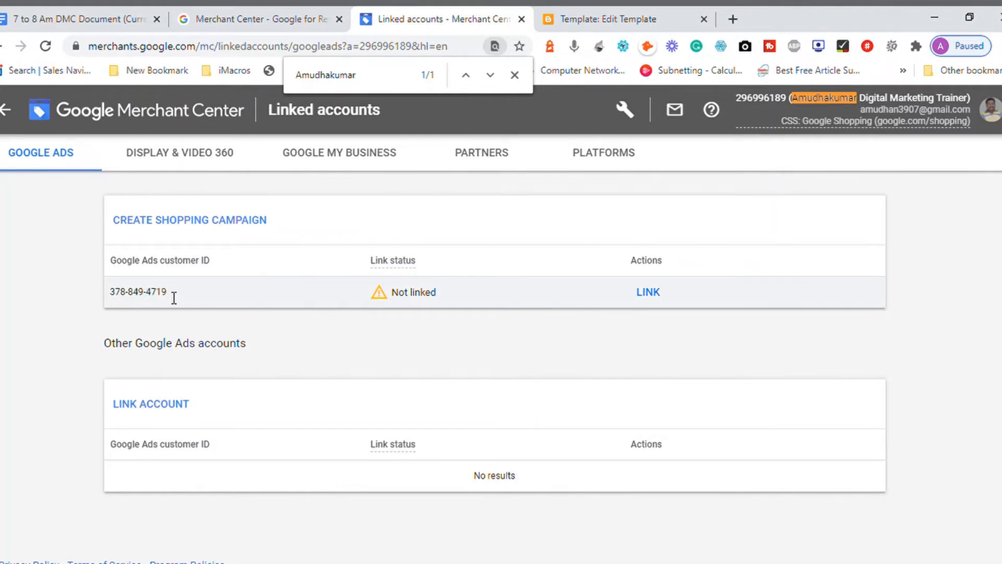
triple_click(401, 295)
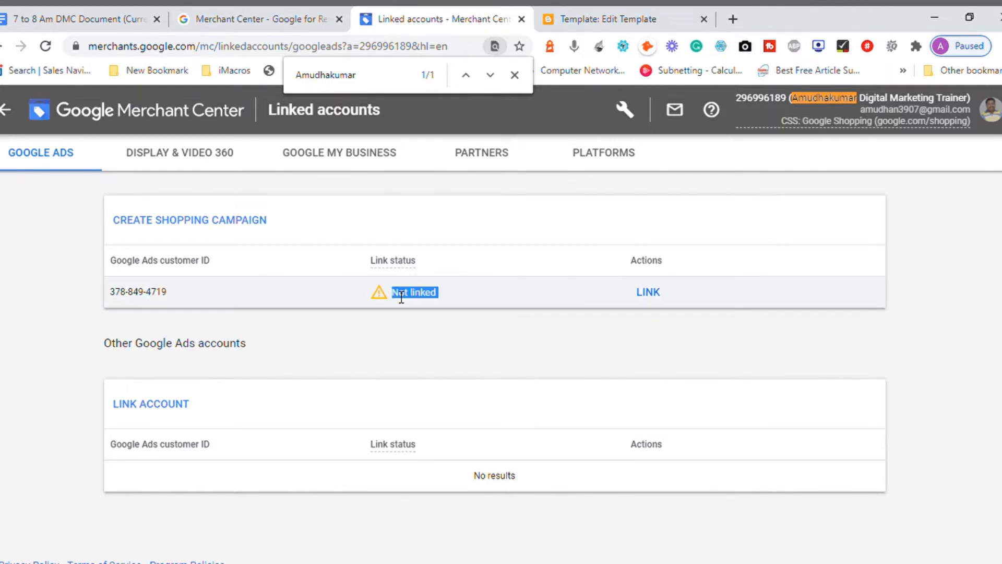
click(514, 368)
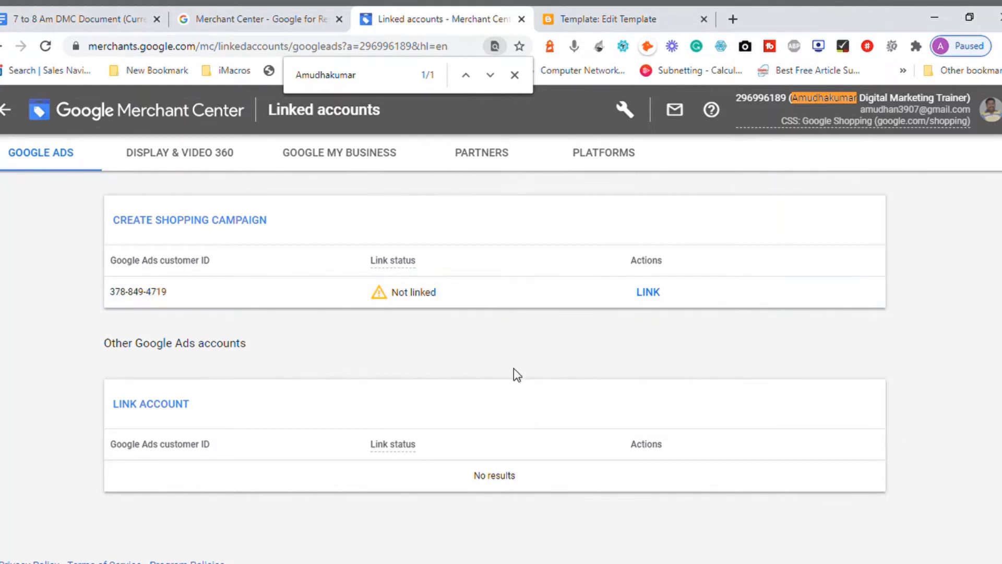
click(648, 313)
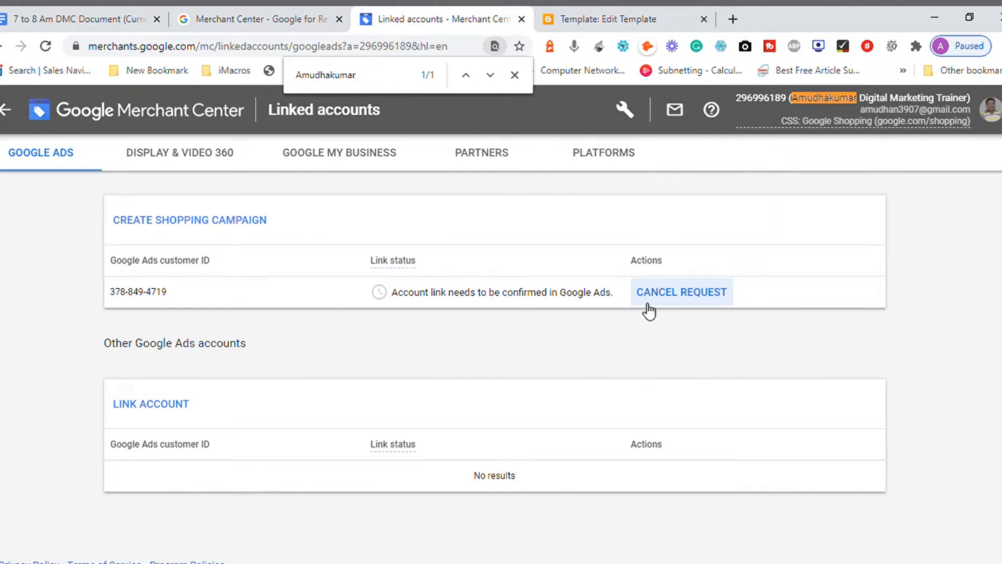
- Check the linked Google Ads customer ID, and sign in to ads.google.com in a new browser tab
triple_click(141, 301)
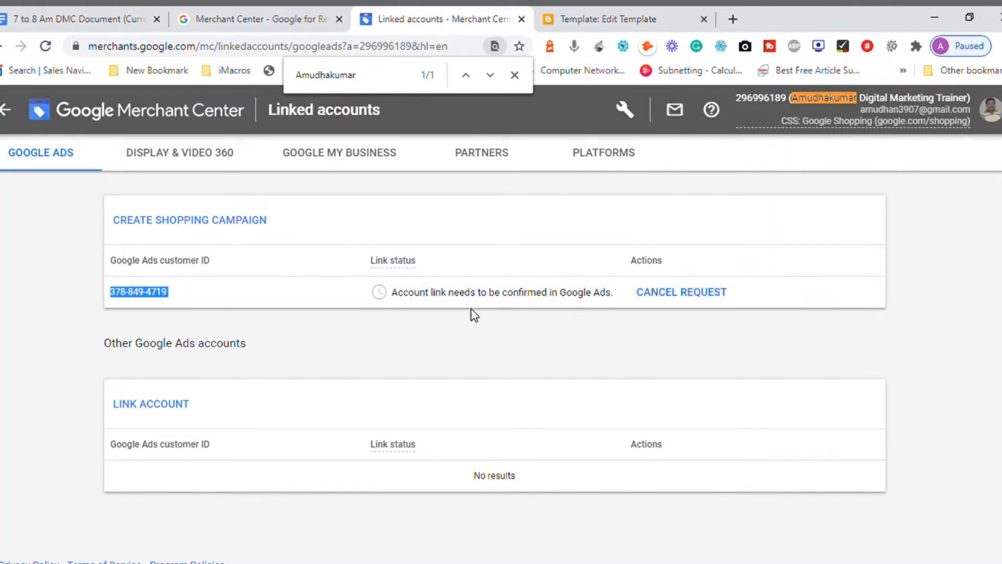
click(515, 292)
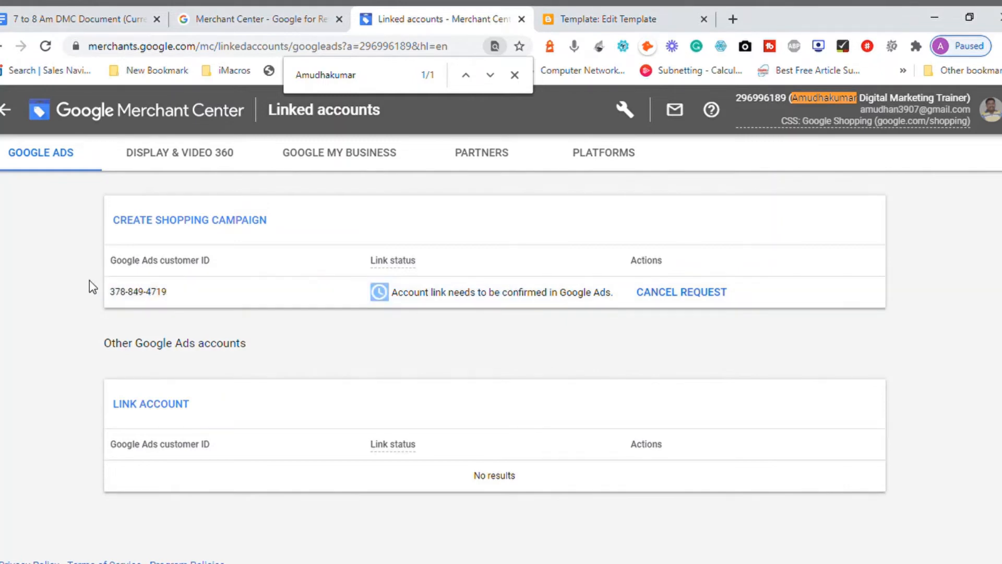
triple_click(149, 300)
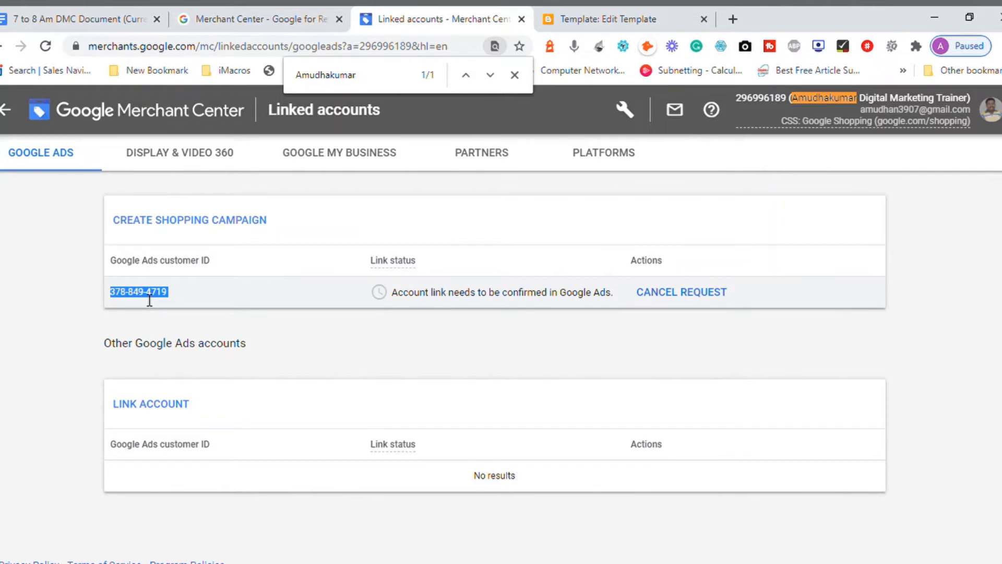
click(733, 19)
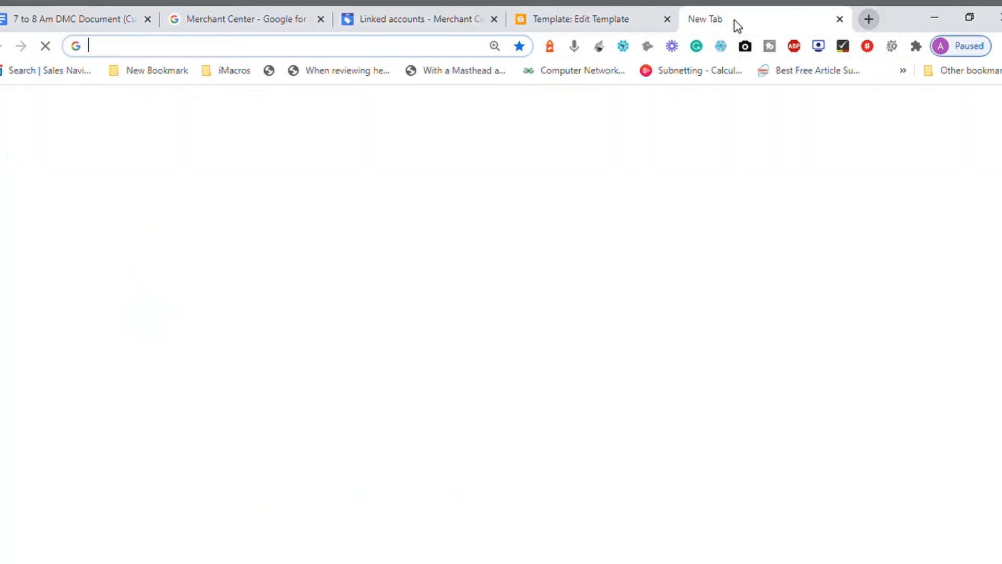
text(ads)
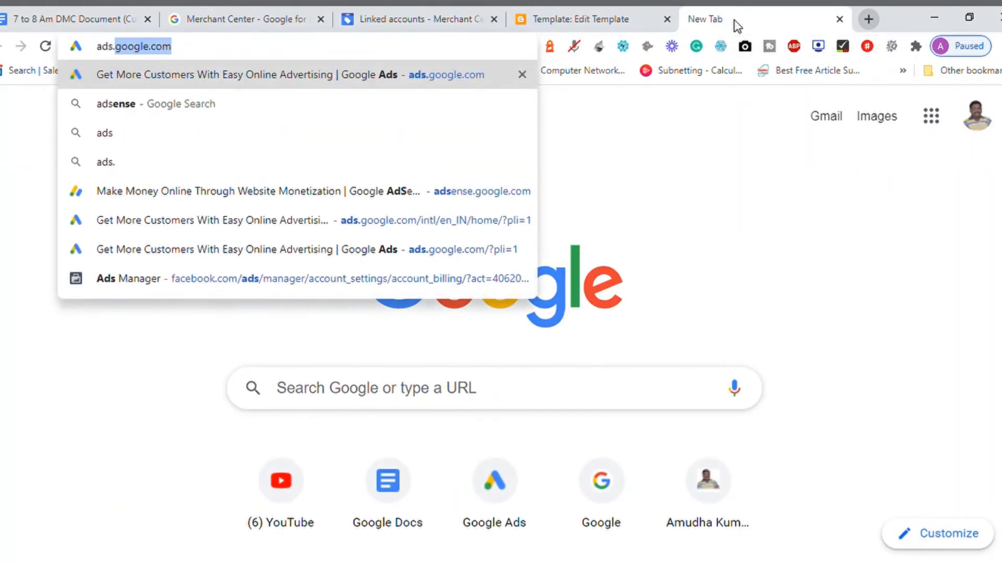
key(Return)
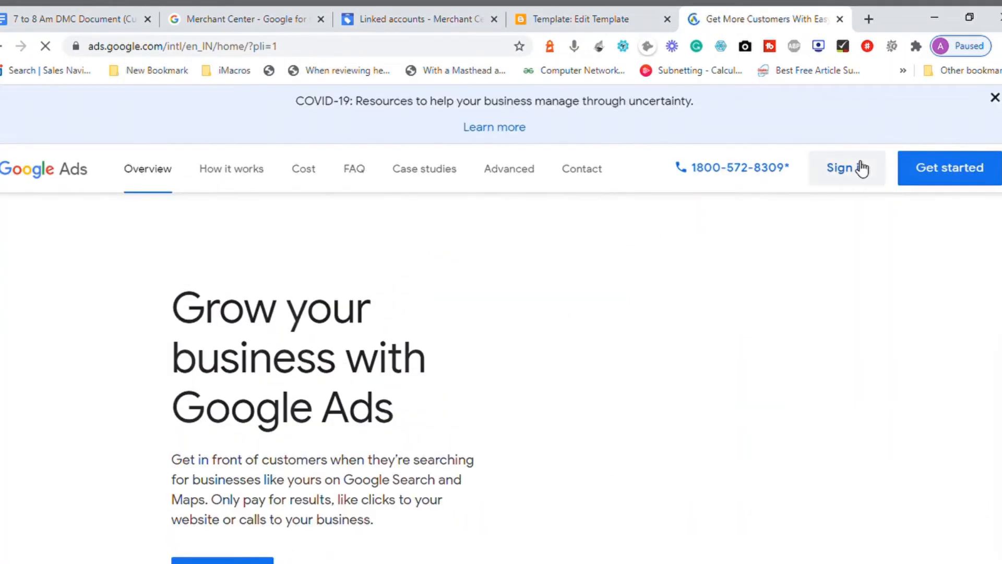
click(863, 167)
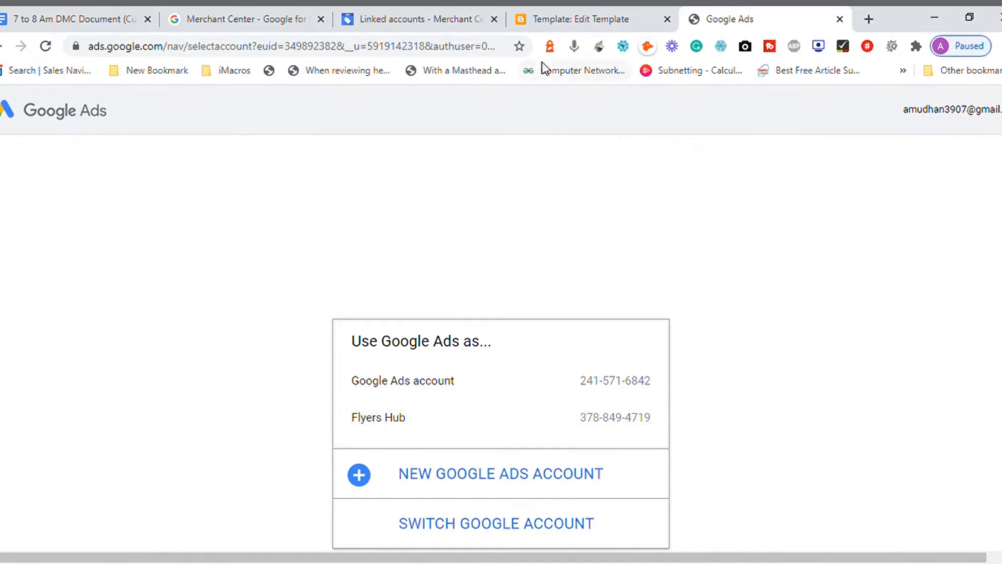
- Return to Merchant Center, look over the account overview, and open the Products page with the page search closed
click(565, 20)
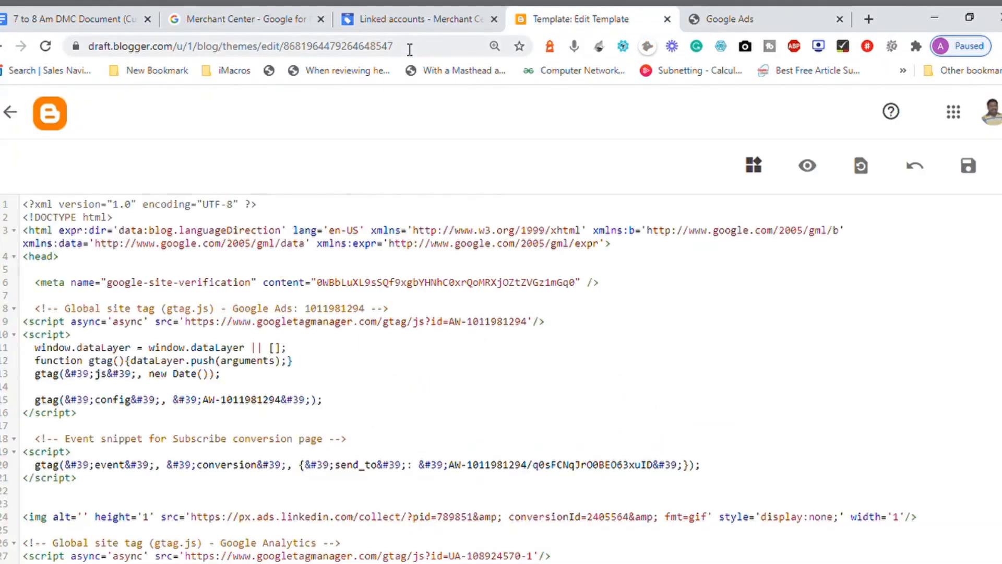
click(377, 29)
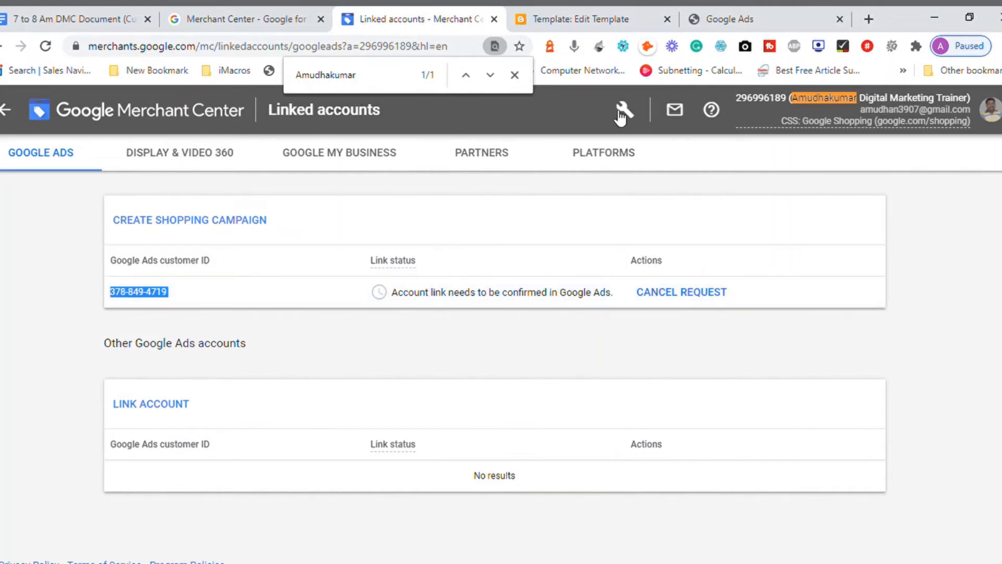
click(170, 117)
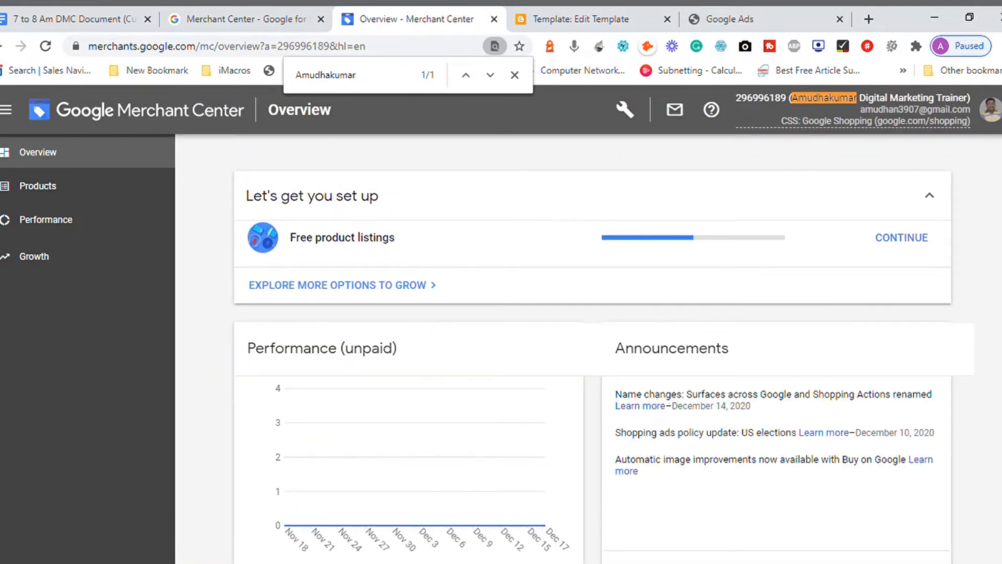
scroll(590, 339, down, 2)
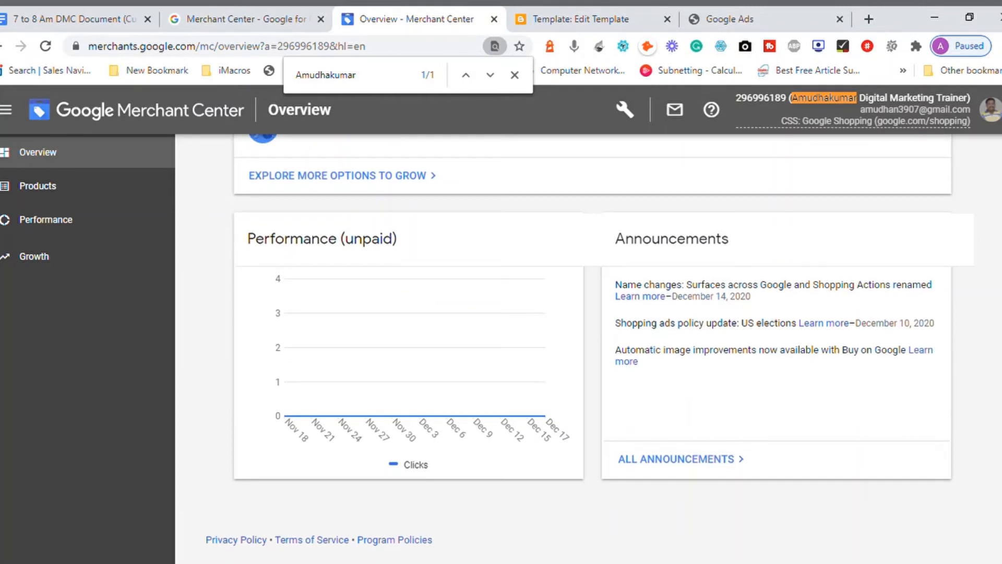
scroll(590, 340, up, 2)
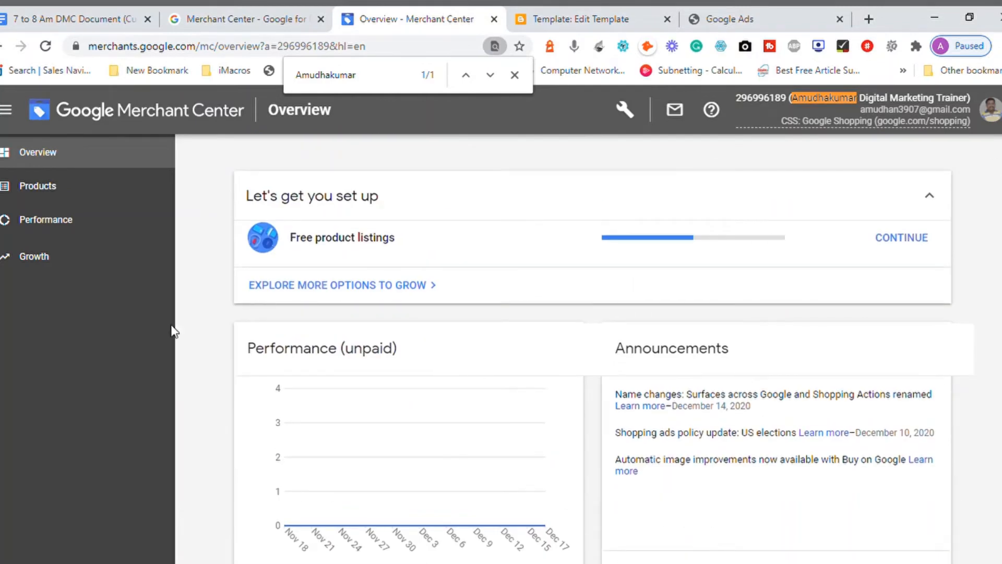
click(54, 190)
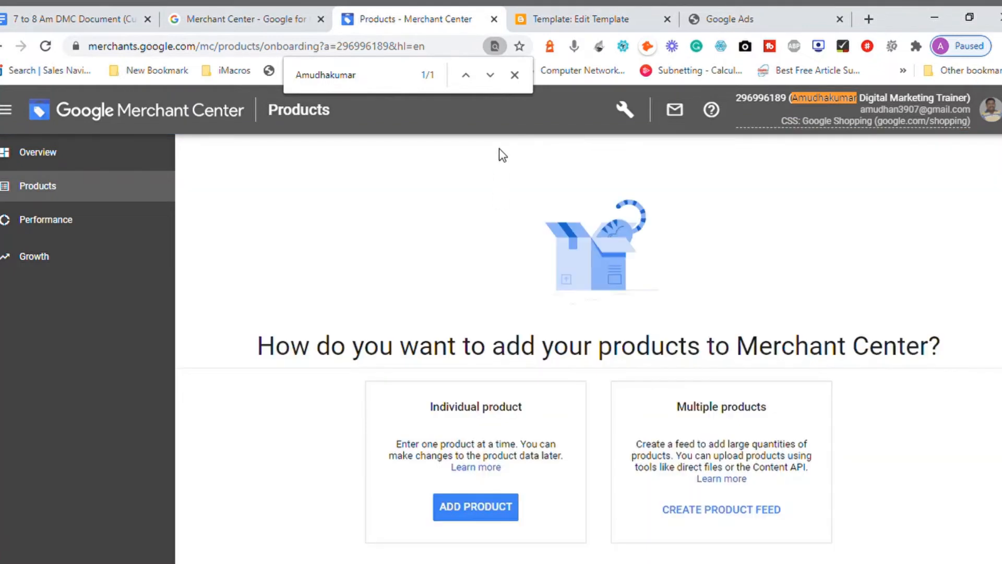
click(514, 75)
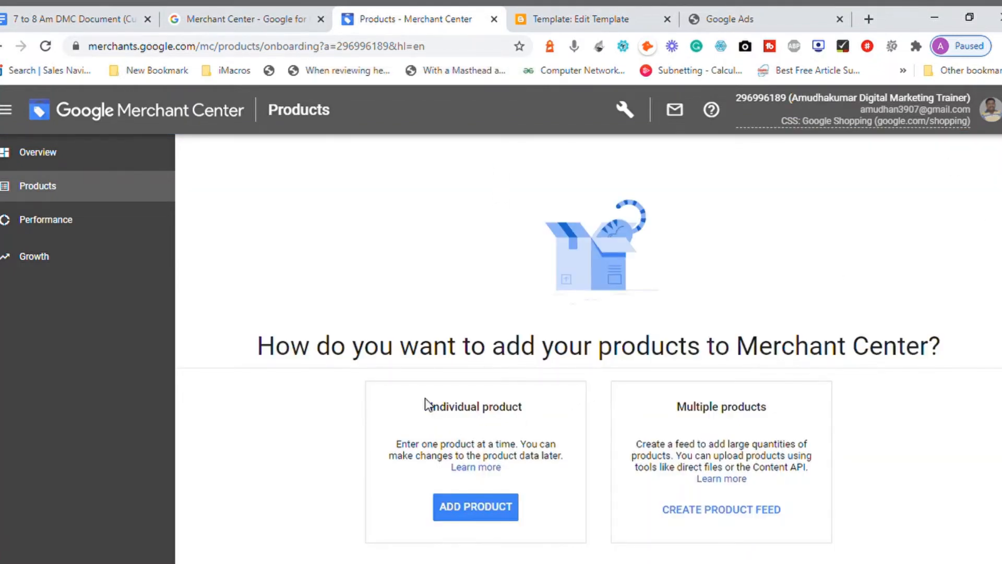
- Start a primary product feed for adding multiple products and set its language to English
double_click(410, 366)
click(410, 367)
click(409, 366)
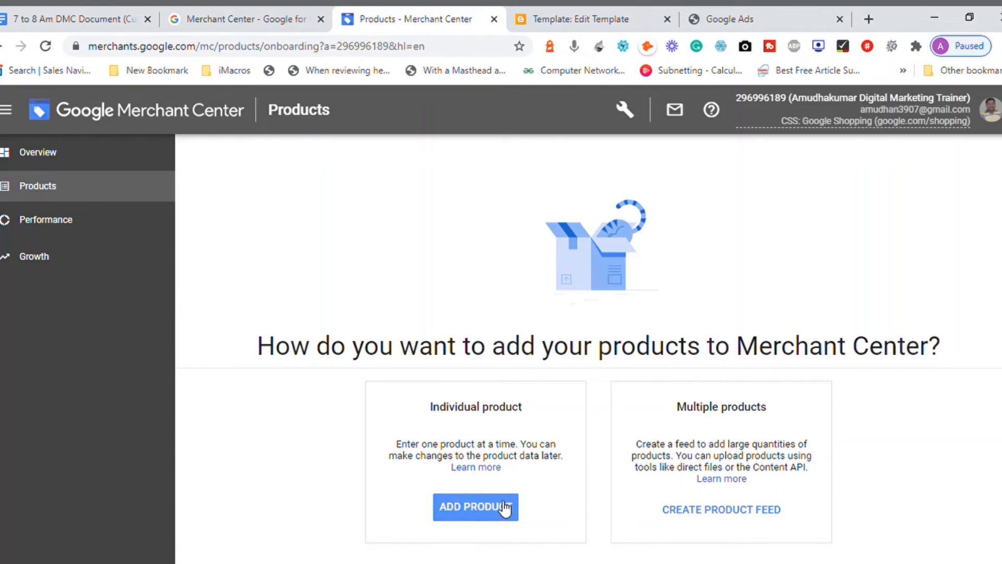
click(713, 517)
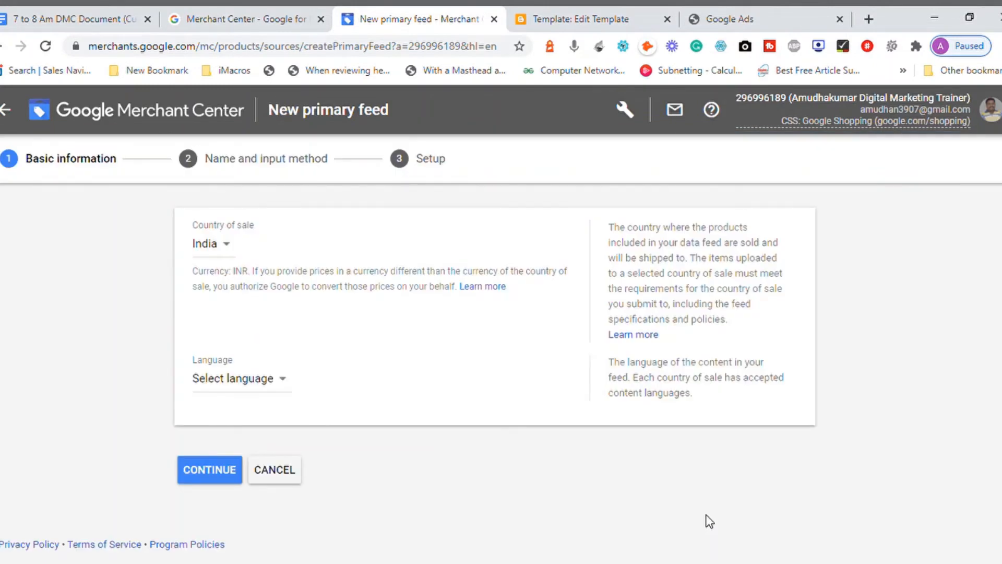
click(261, 382)
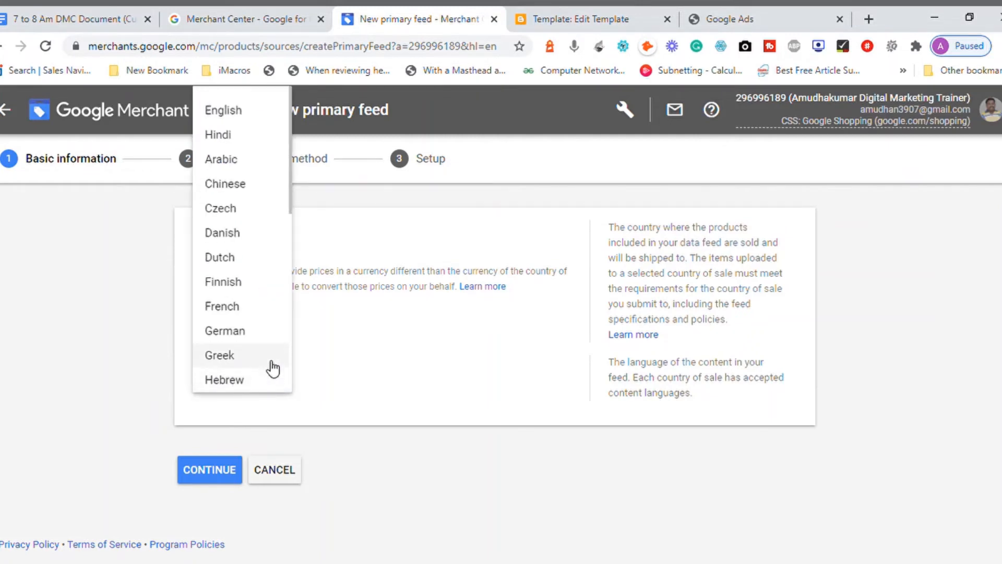
click(229, 118)
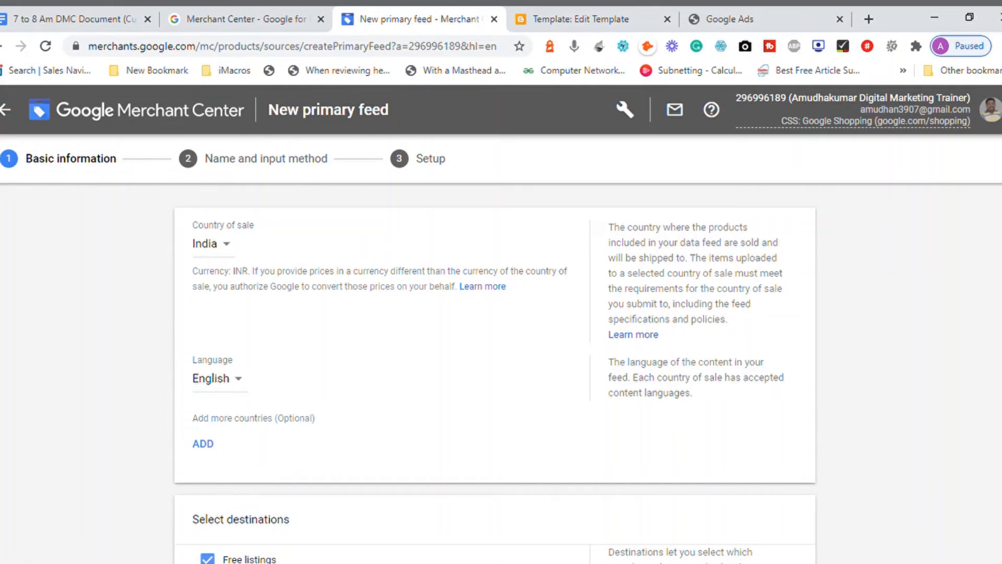
- Keep Free listings as the feed's destination and continue to the name and input method stage
scroll(982, 373, down, 1)
scroll(495, 365, down, 3)
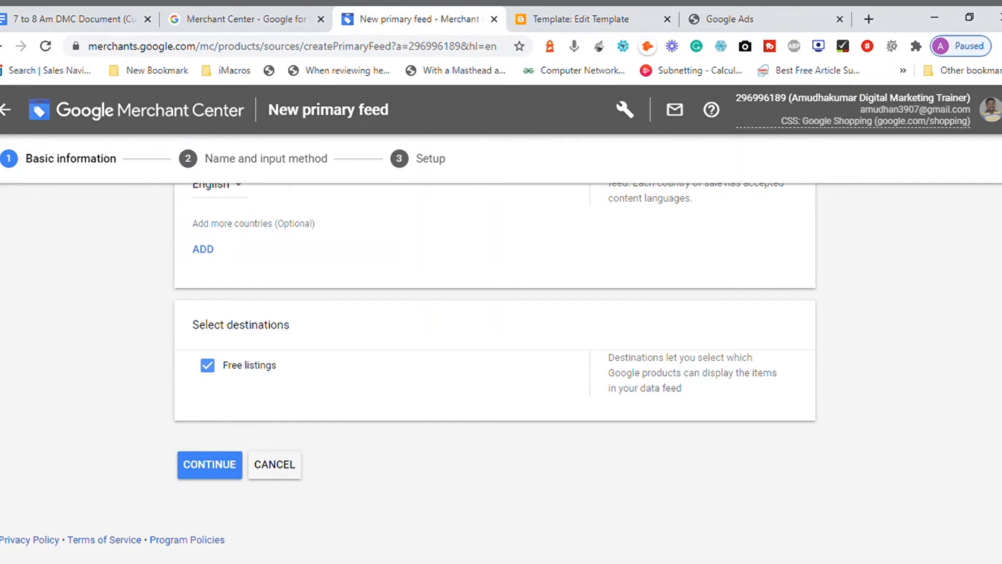
scroll(495, 366, up, 2)
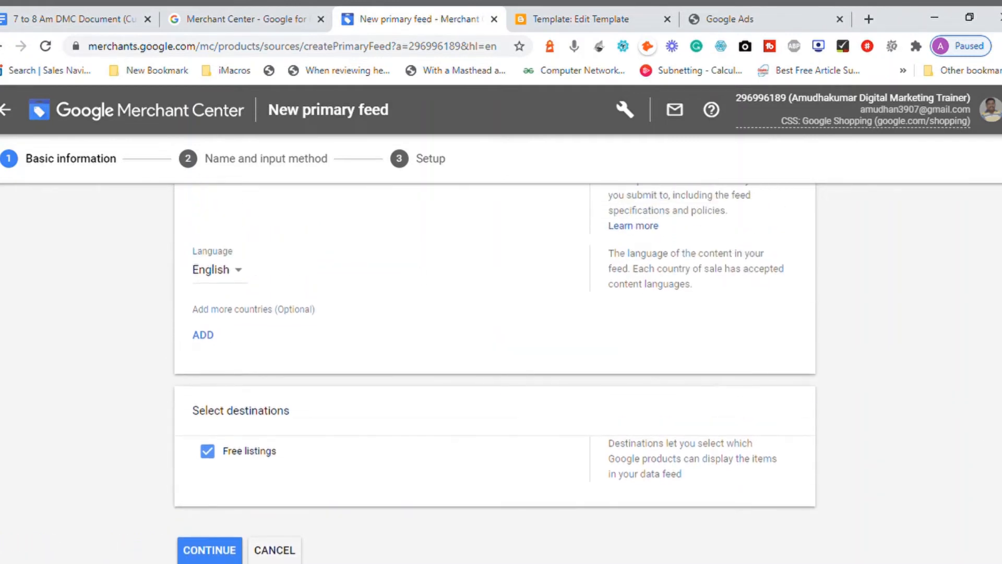
scroll(495, 366, down, 2)
click(218, 472)
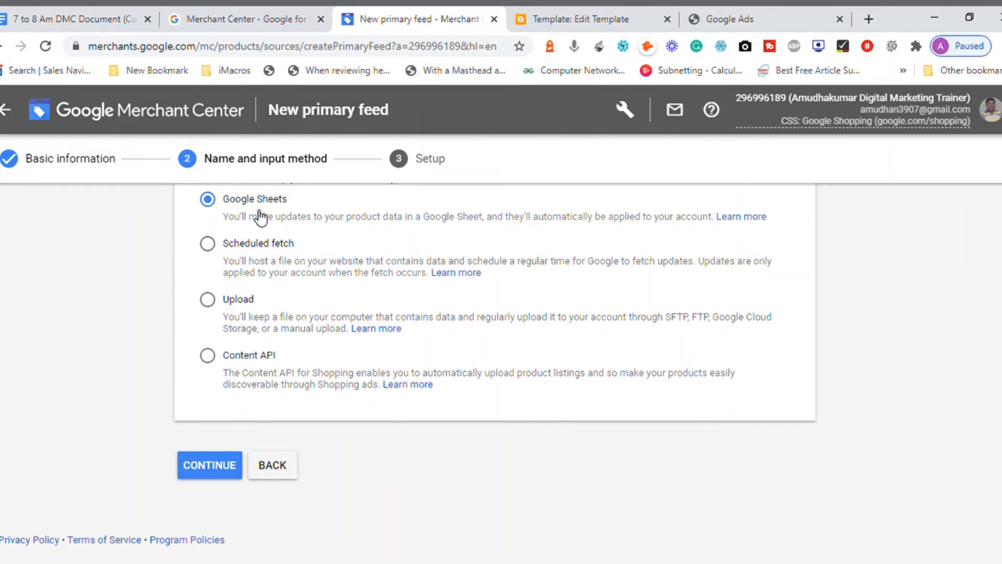
- Name the primary feed Digital Marketing, with Google Sheets as its input method
click(217, 470)
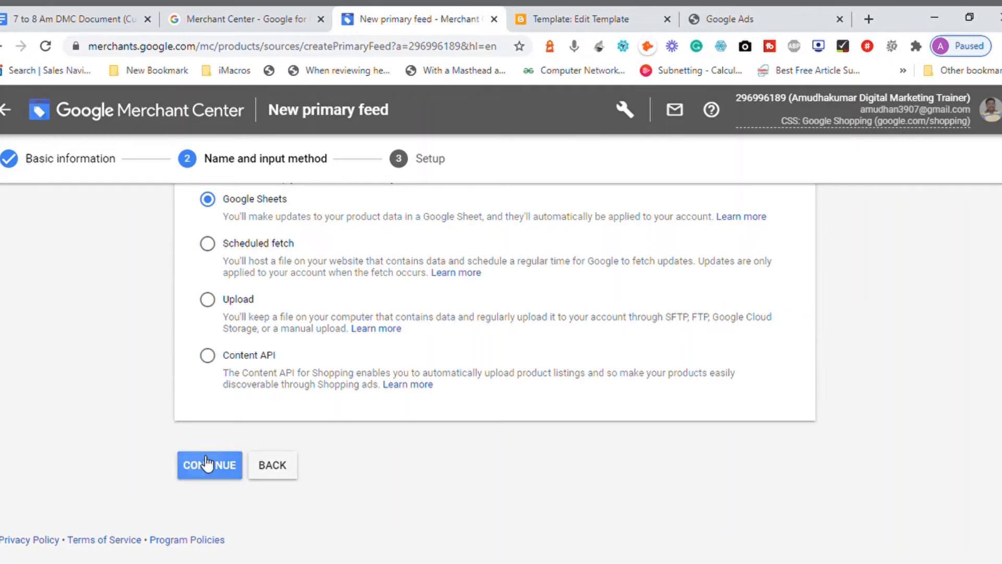
click(208, 463)
scroll(495, 366, up, 1)
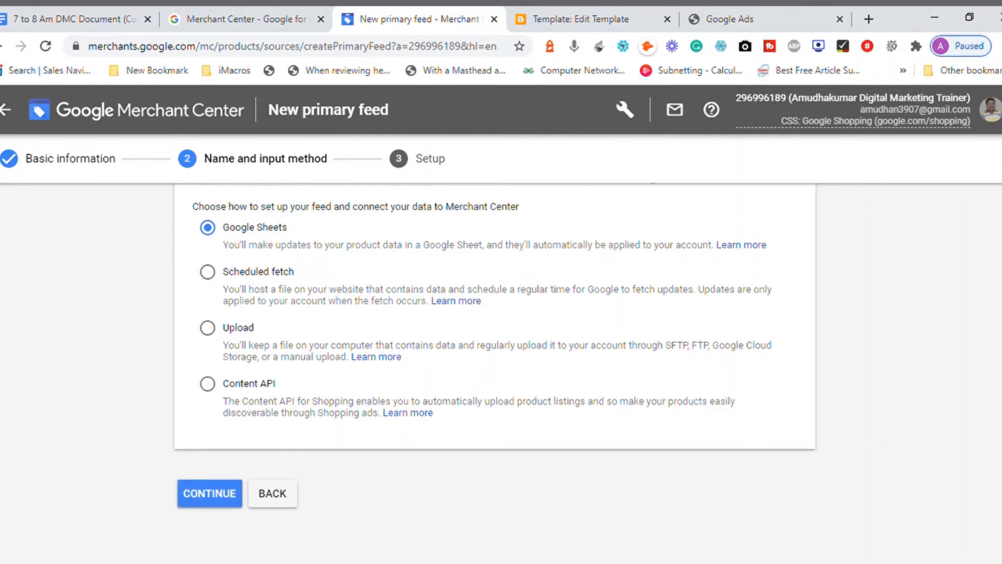
scroll(495, 366, up, 3)
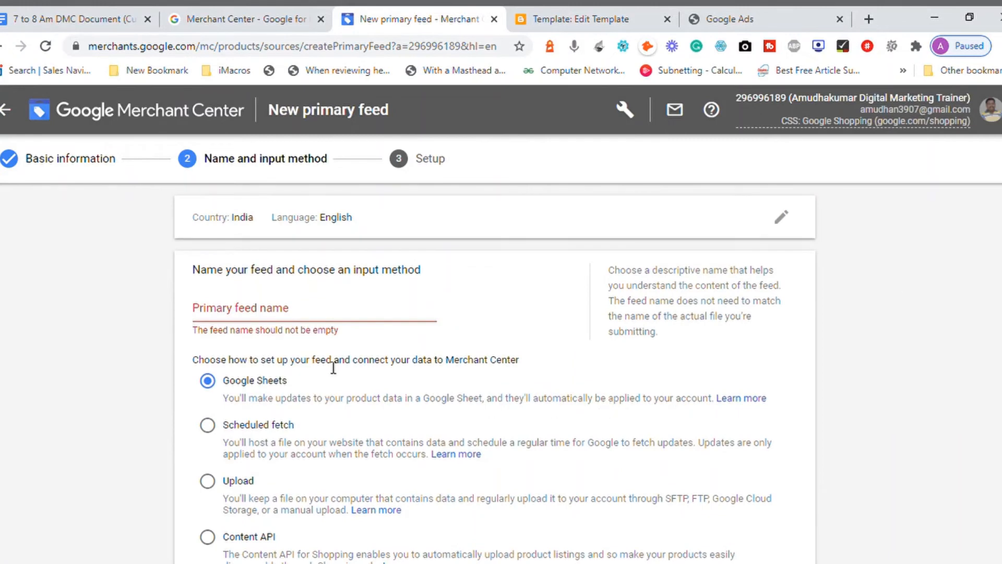
click(280, 317)
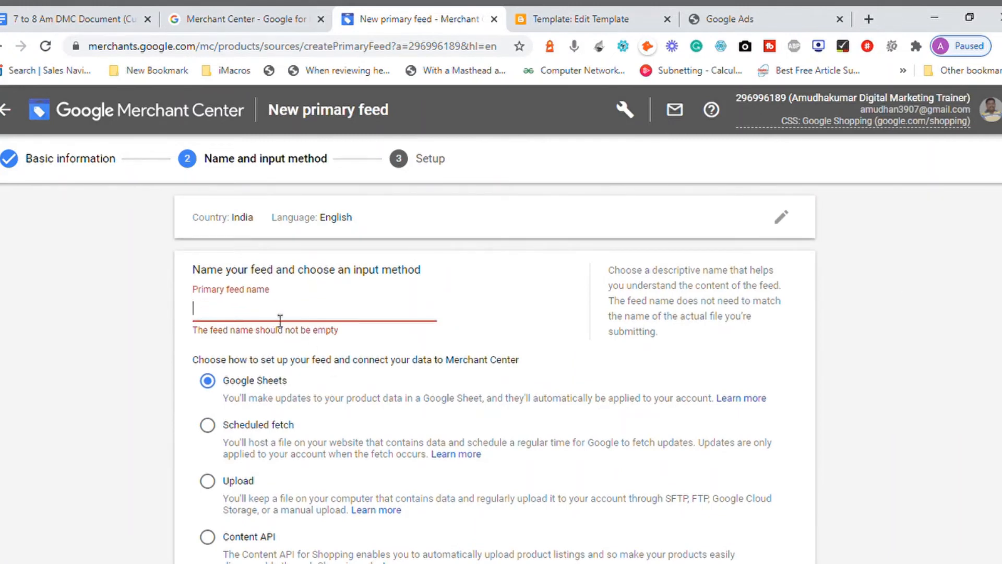
text(Digital)
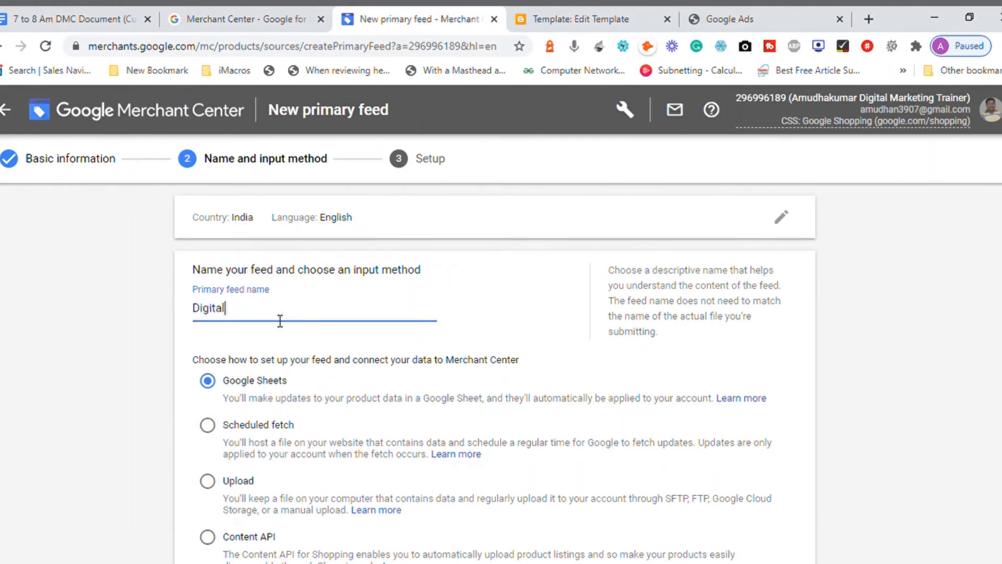
text( Marketing)
scroll(495, 365, down, 2)
scroll(505, 473, down, 1)
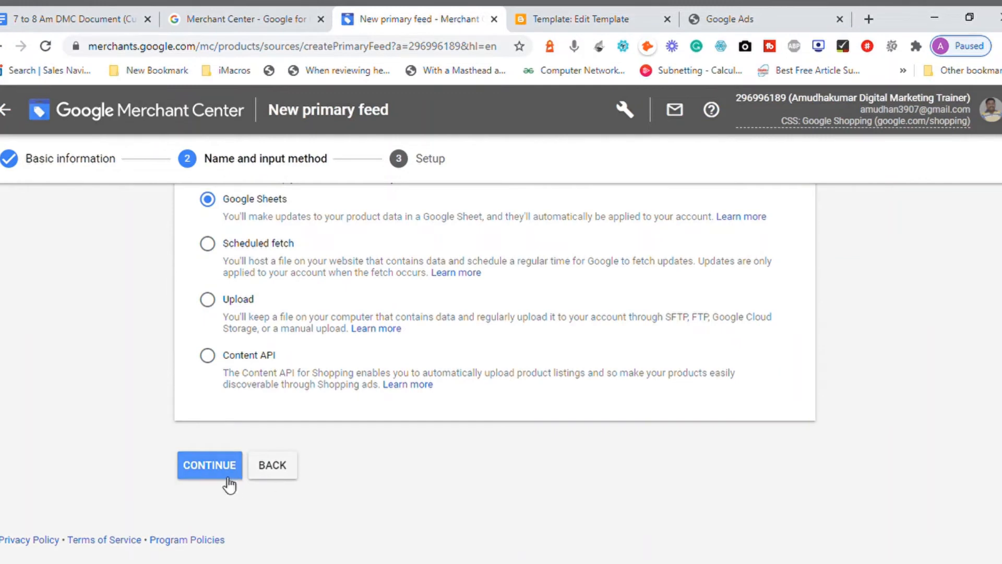
- Try to create the Digital Marketing feed with a new Google spreadsheet generated from a template
click(211, 463)
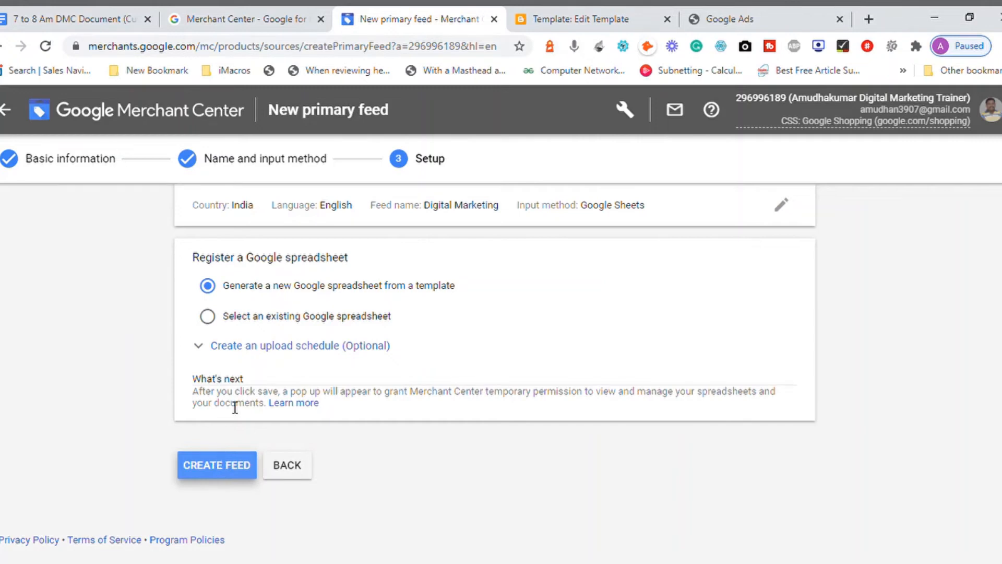
click(233, 468)
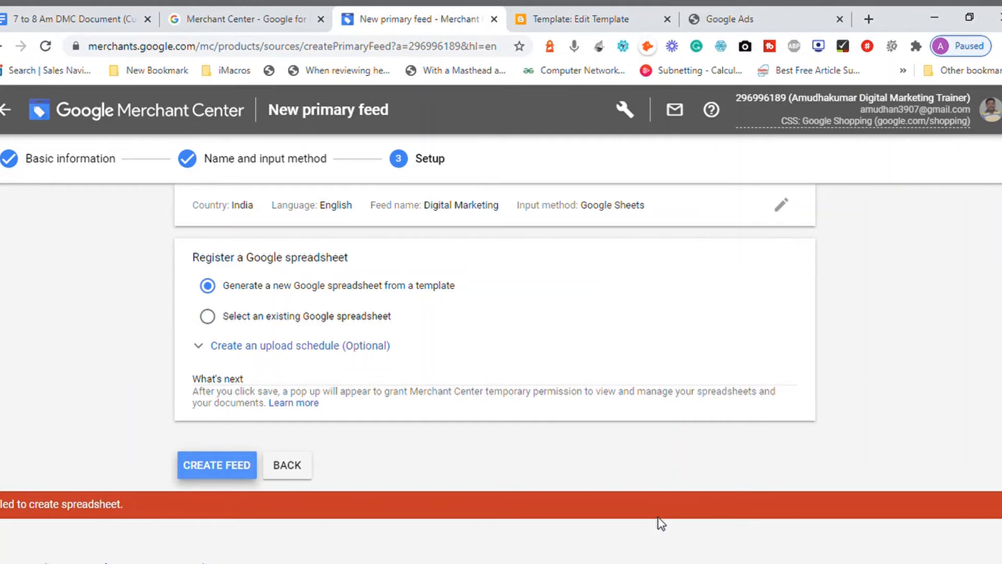
click(215, 471)
click(233, 467)
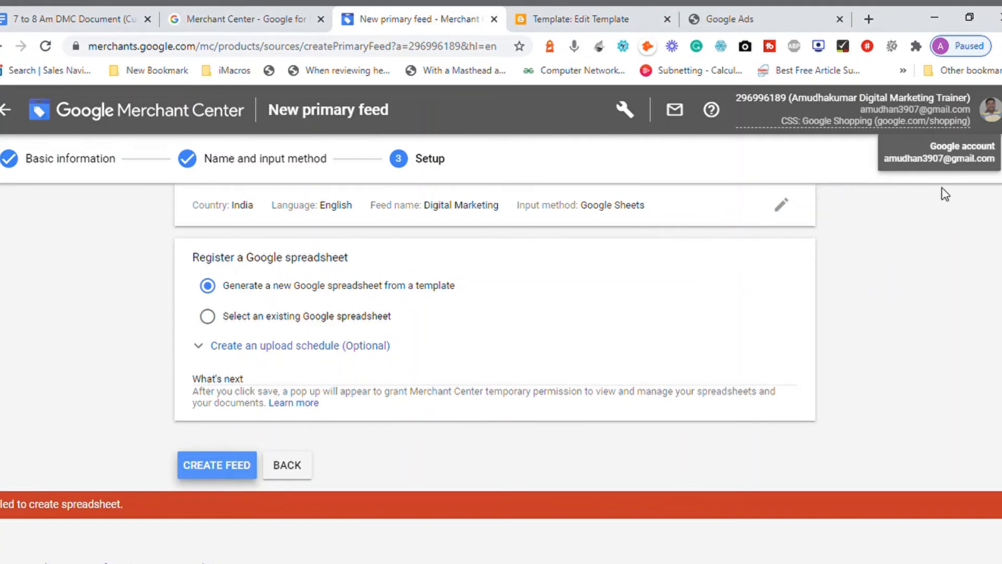
triple_click(934, 161)
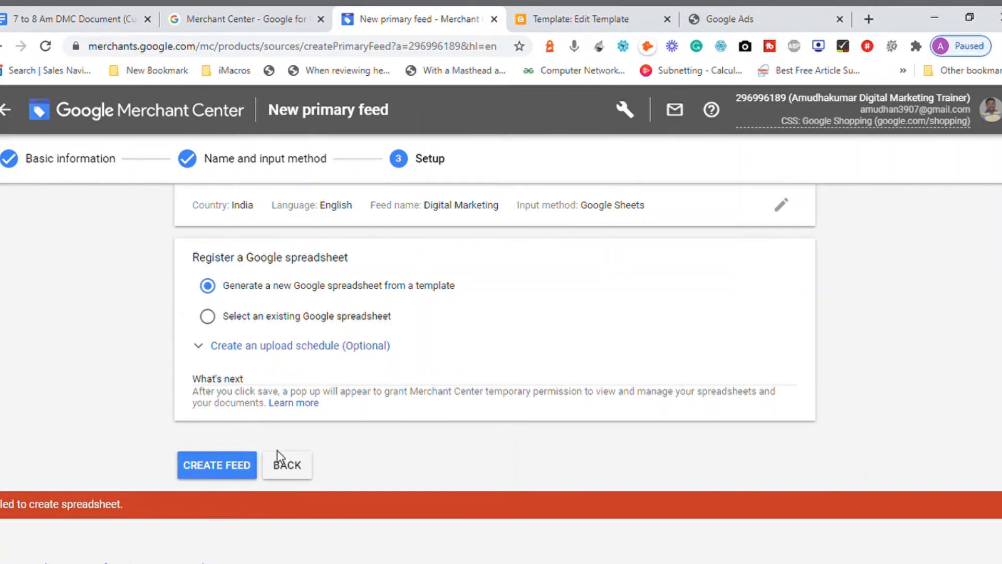
- Return to the name and input method stage, keep Google Sheets, and retry creating the Digital Marketing feed
click(297, 472)
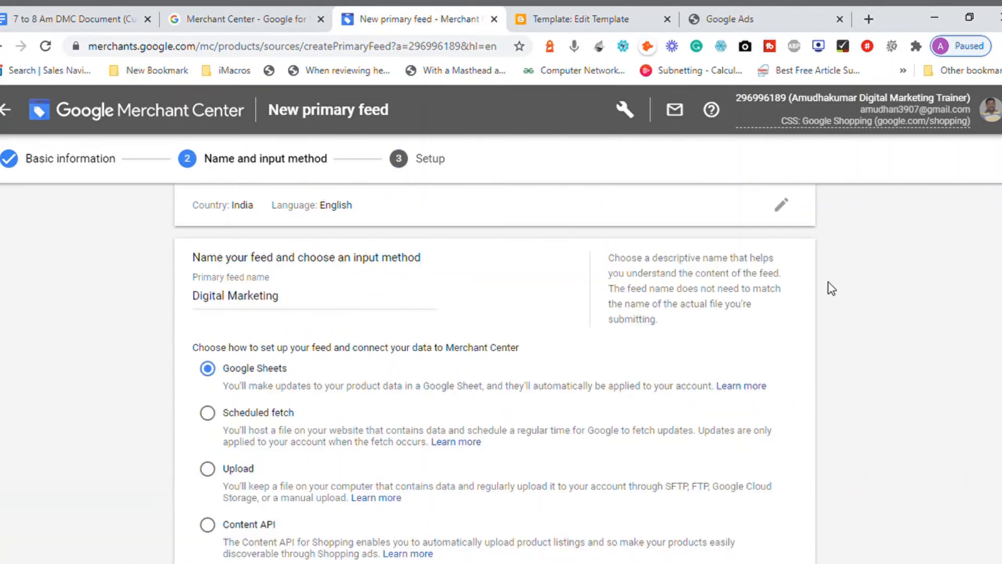
scroll(830, 286, down, 3)
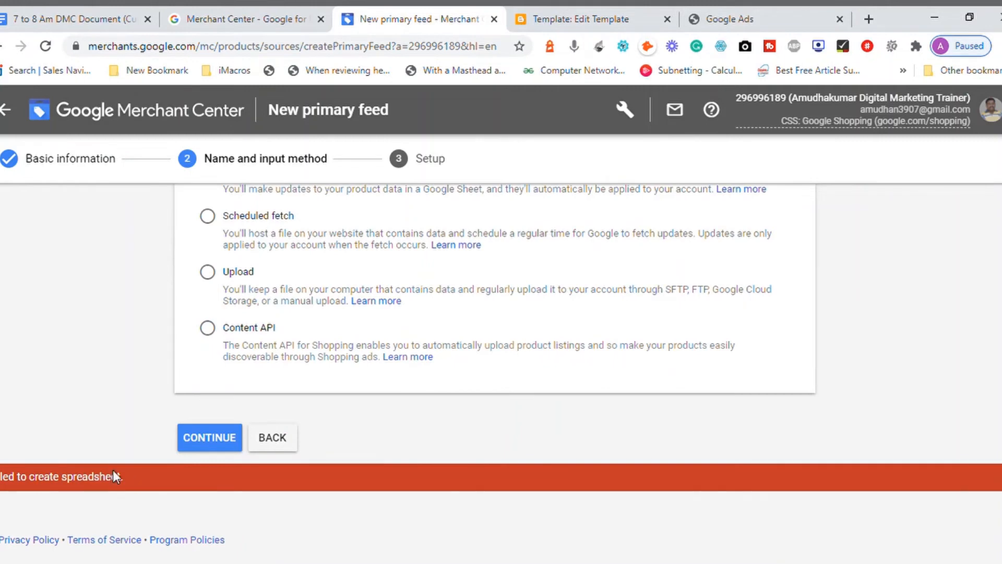
click(206, 438)
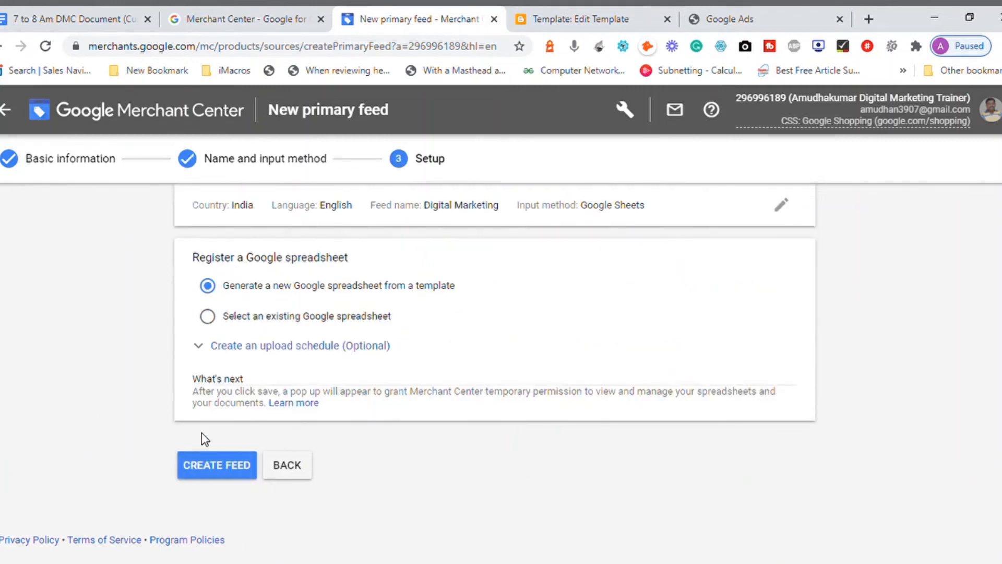
click(224, 476)
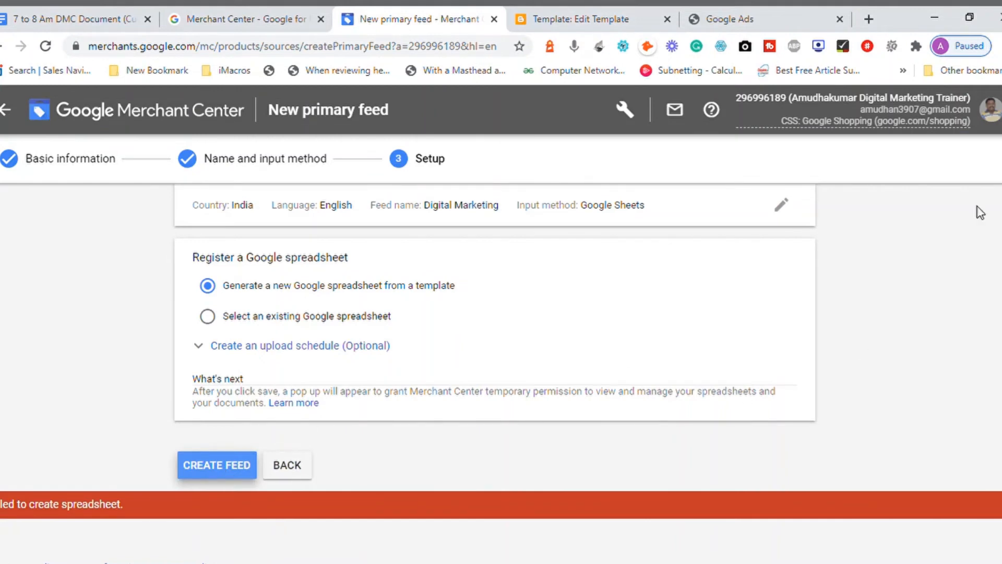
- Sign out of Merchant Center and sign back in to the same Google account with the account password
click(992, 110)
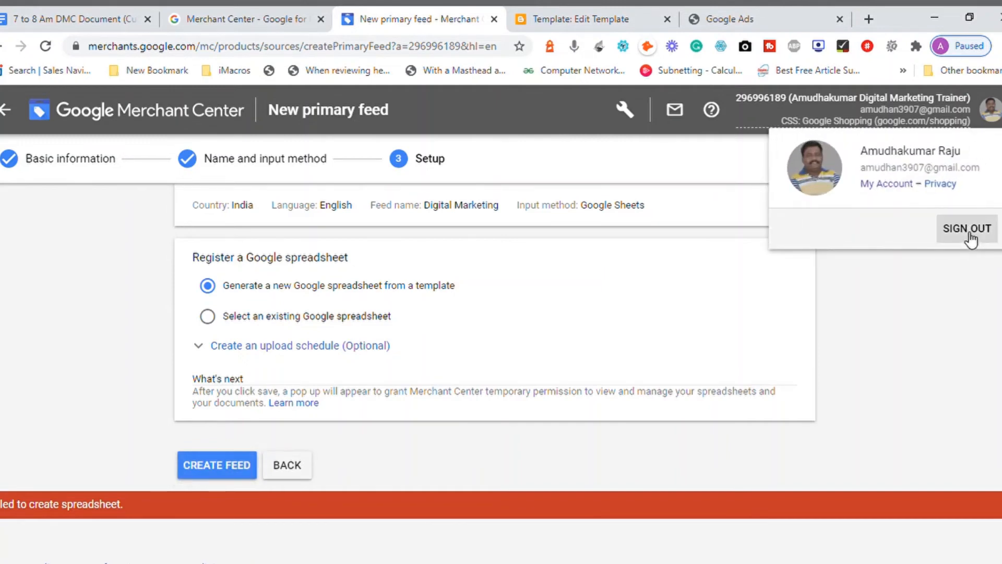
click(970, 239)
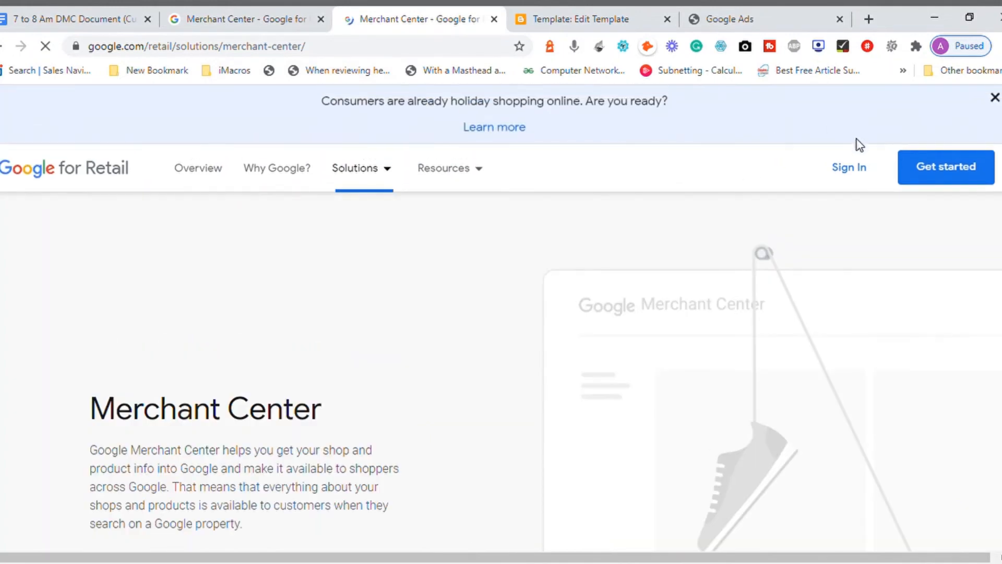
click(848, 169)
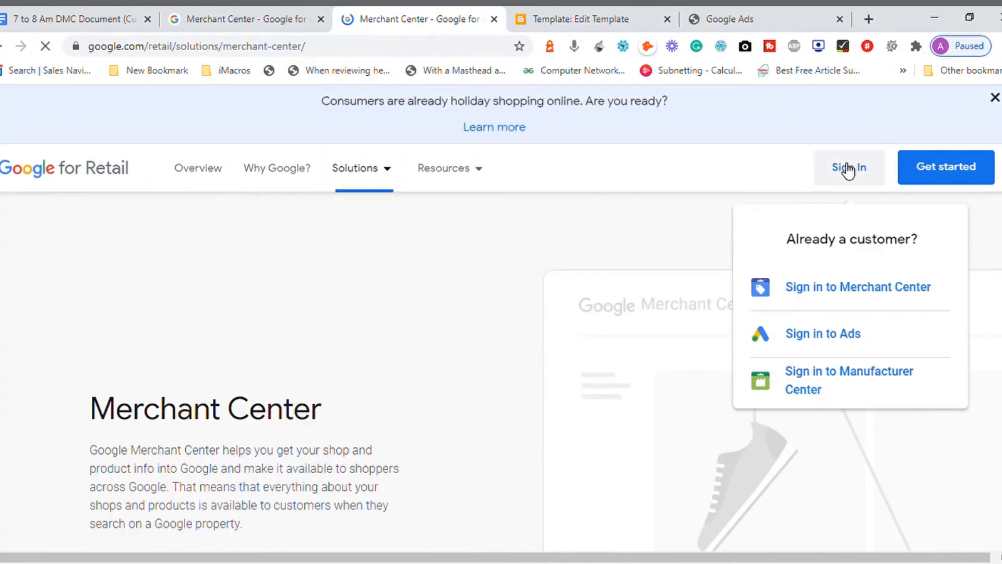
click(804, 305)
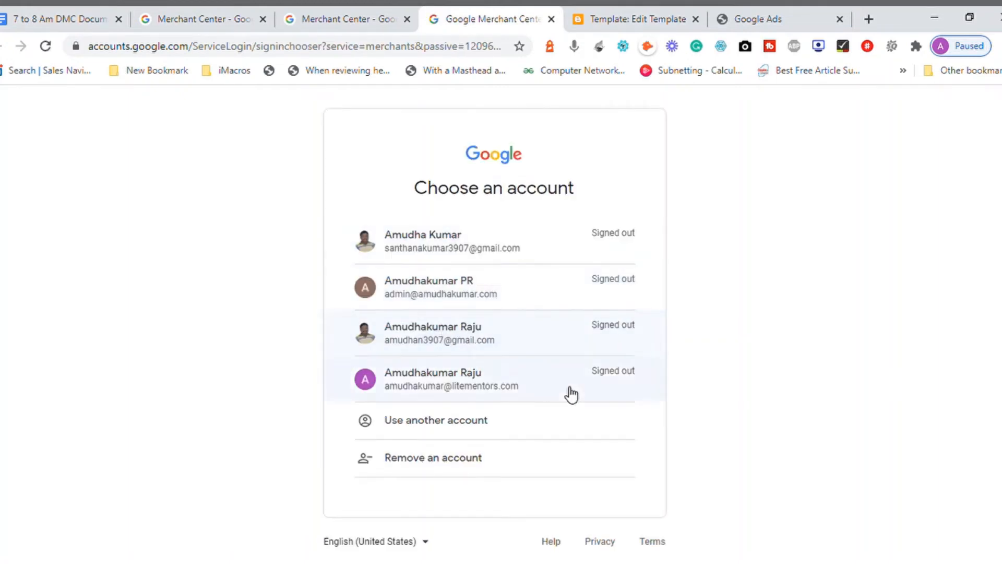
click(452, 342)
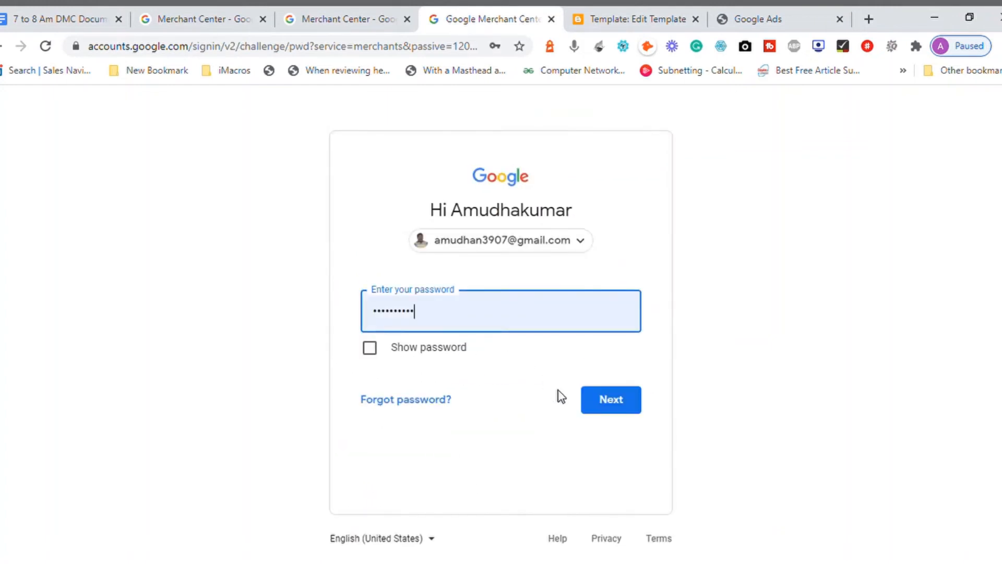
click(606, 398)
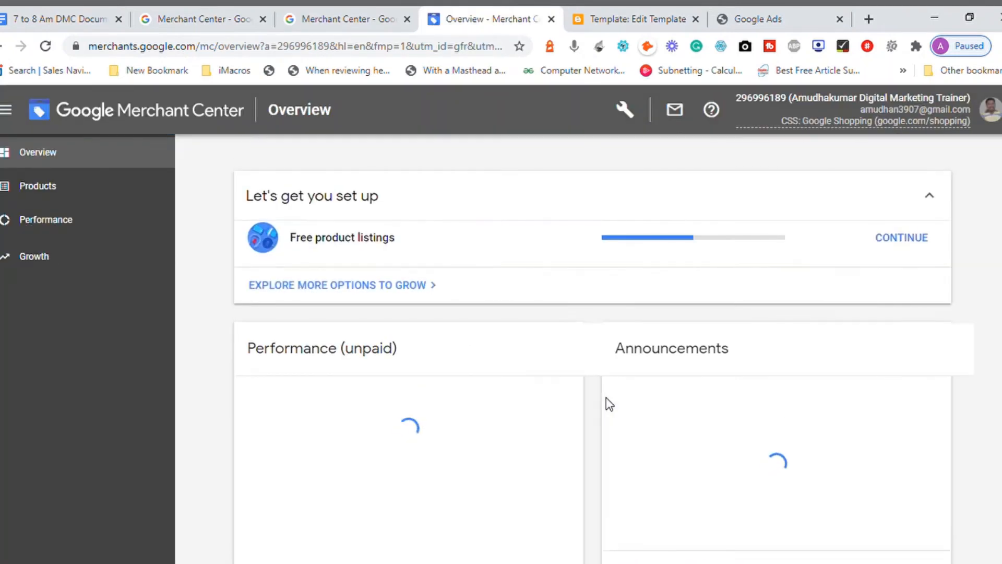
- Start a new primary feed for multiple products in English, keeping India as the country of sale and Free listings as the destination
click(271, 295)
click(57, 199)
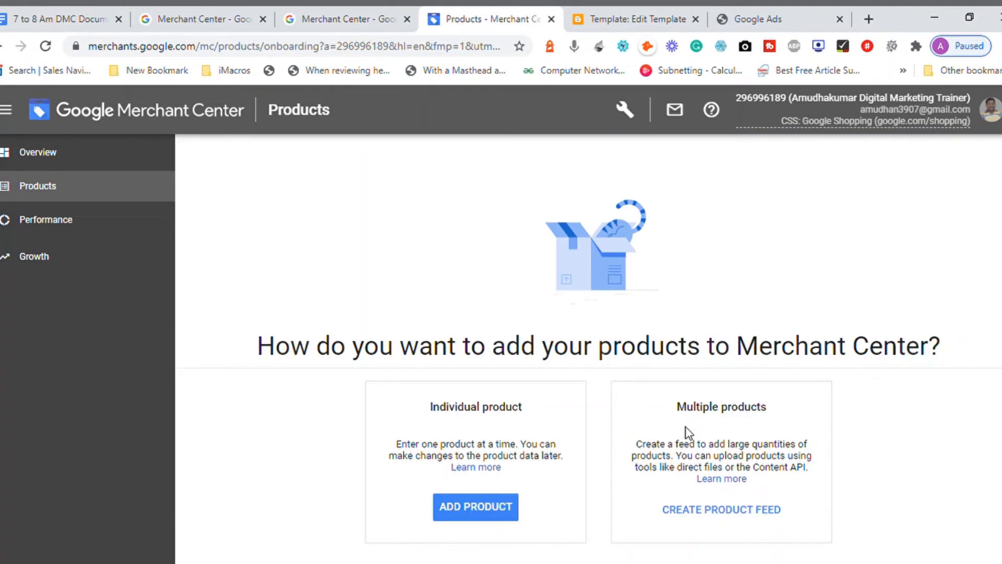
click(722, 513)
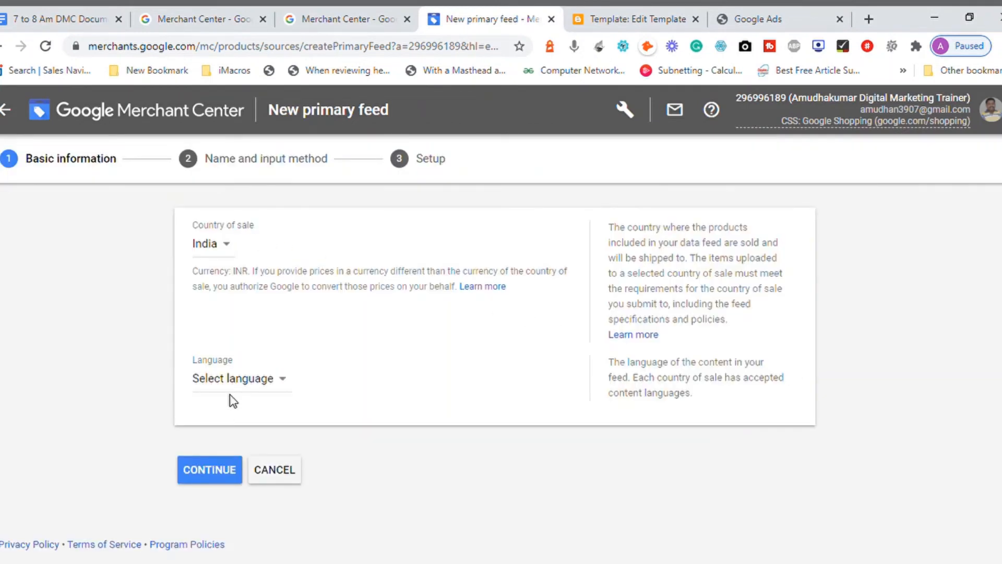
click(247, 385)
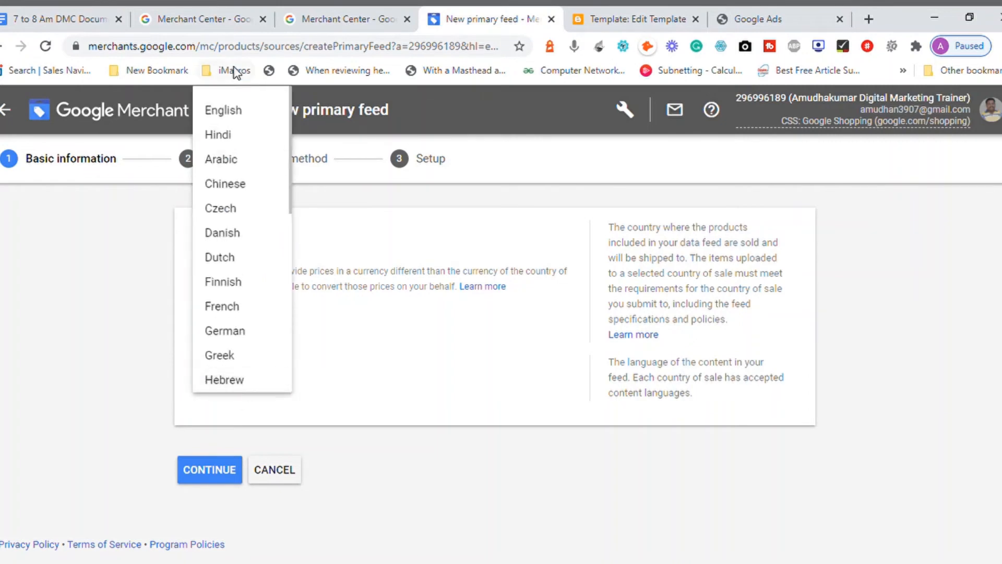
click(229, 112)
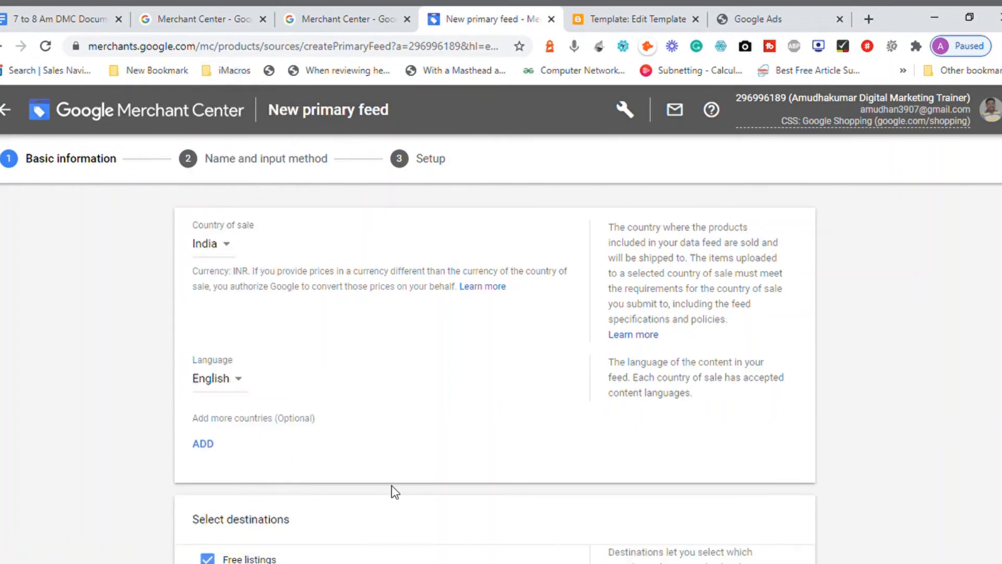
scroll(496, 518, down, 4)
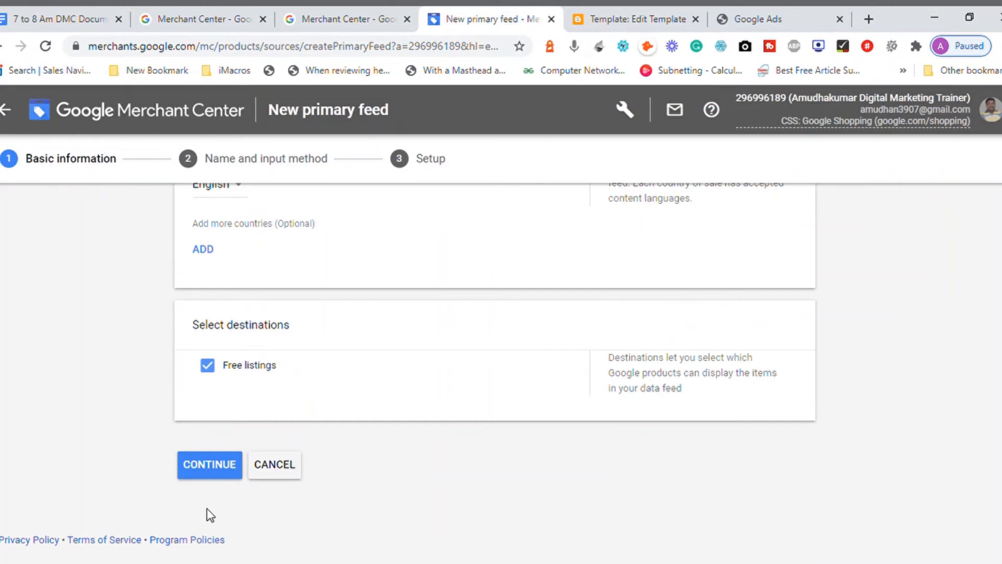
click(211, 465)
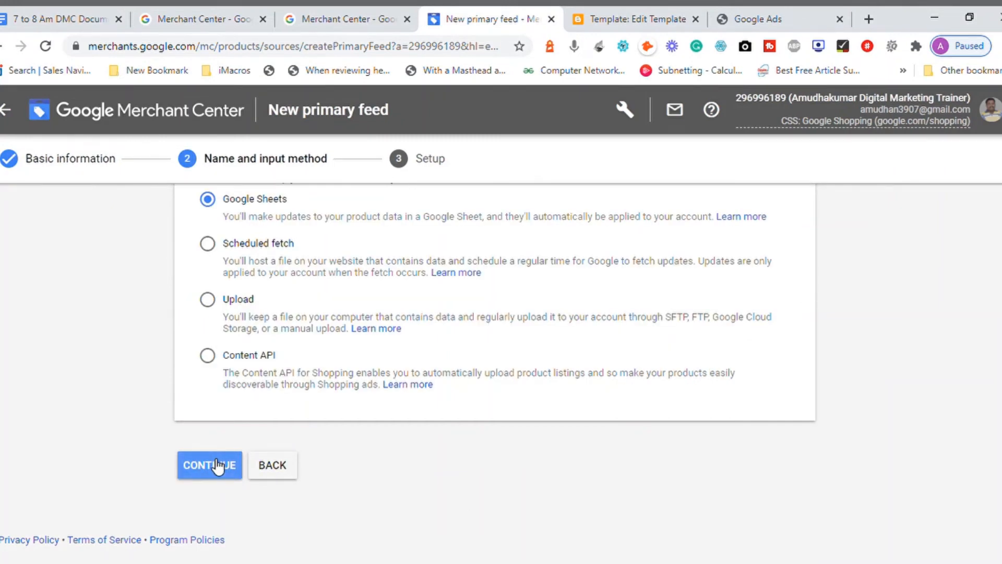
- Name the primary feed Digital Marketing Course, keep Google Sheets as its input method, and continue to the setup stage
scroll(495, 366, up, 3)
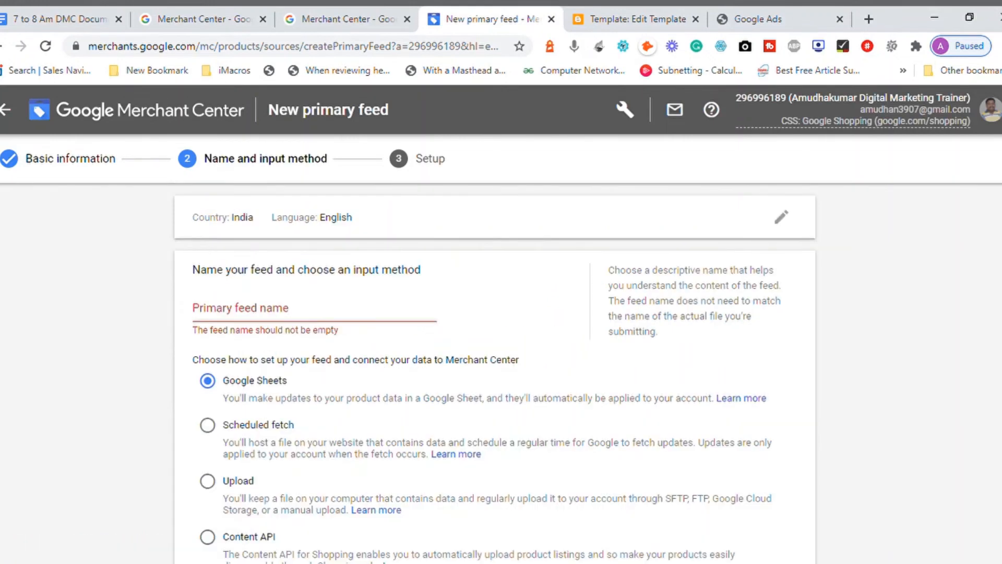
click(293, 312)
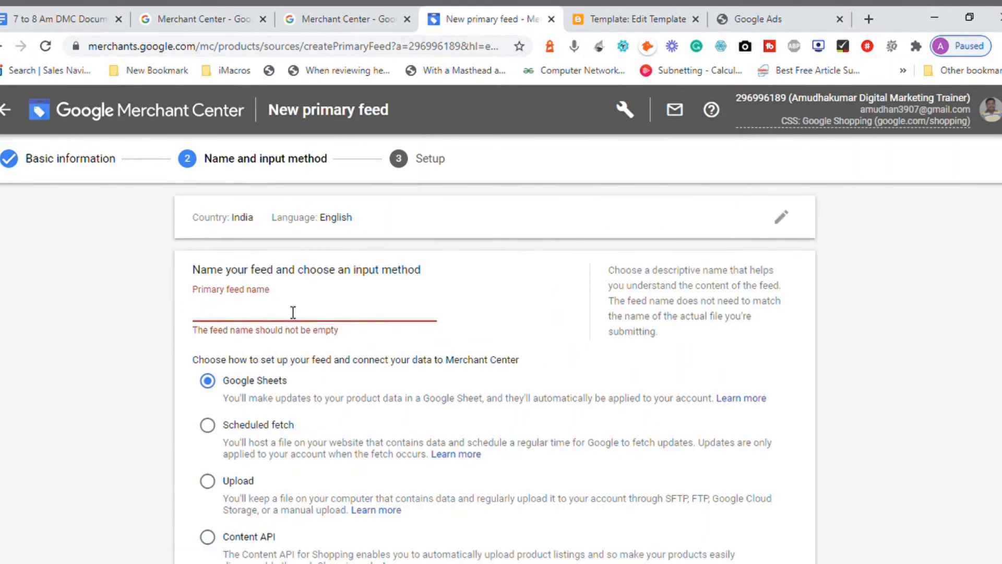
text(Digital Marketing Course)
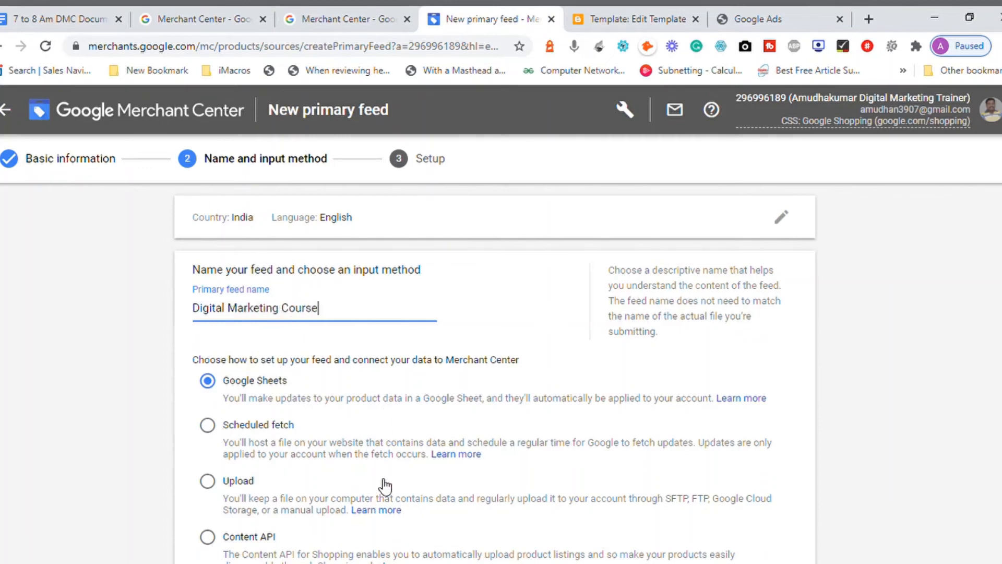
scroll(495, 366, down, 3)
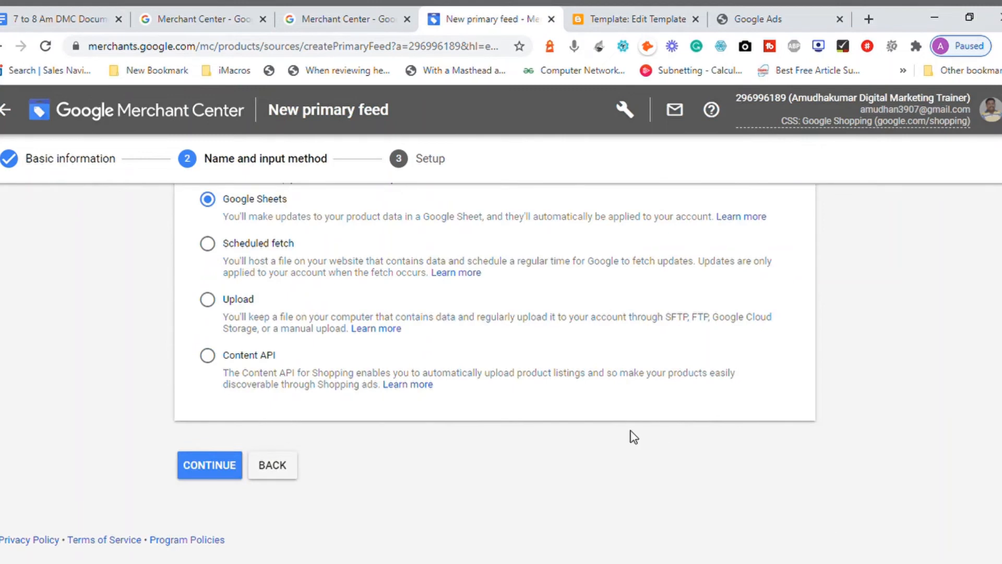
click(199, 473)
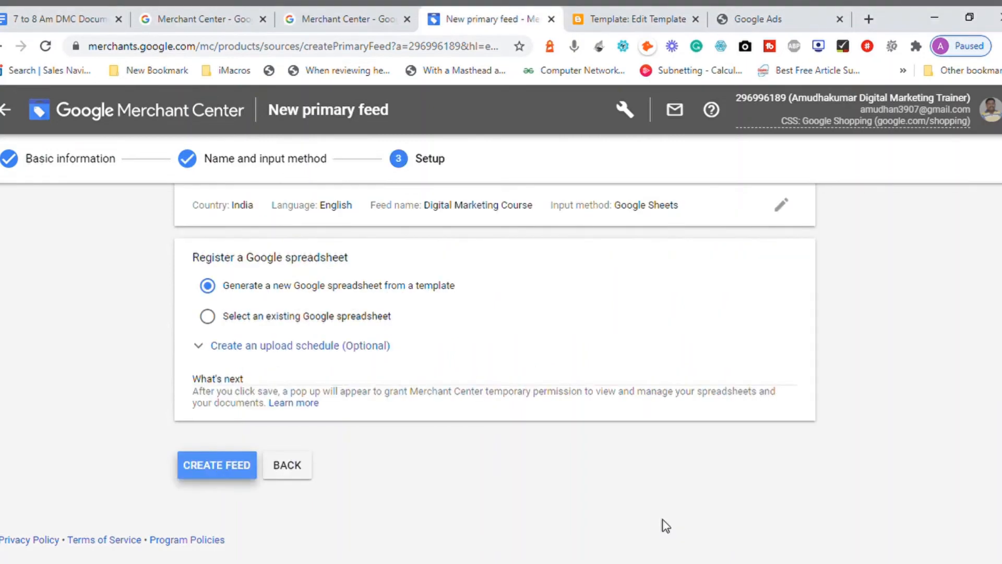
- Create the feed with a new spreadsheet generated from a template and open its Google Sheet, dismissing the introductory notices
click(233, 467)
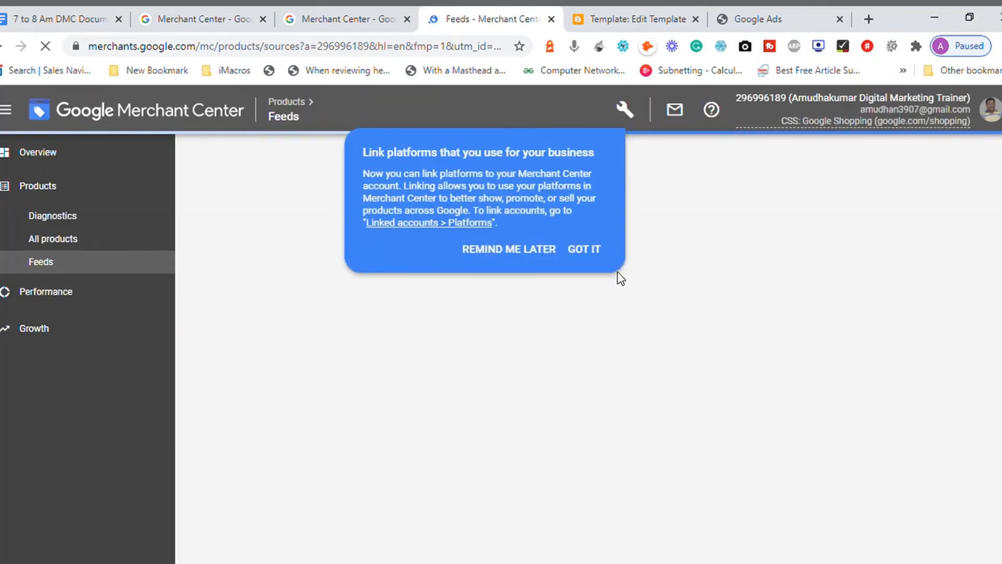
click(591, 256)
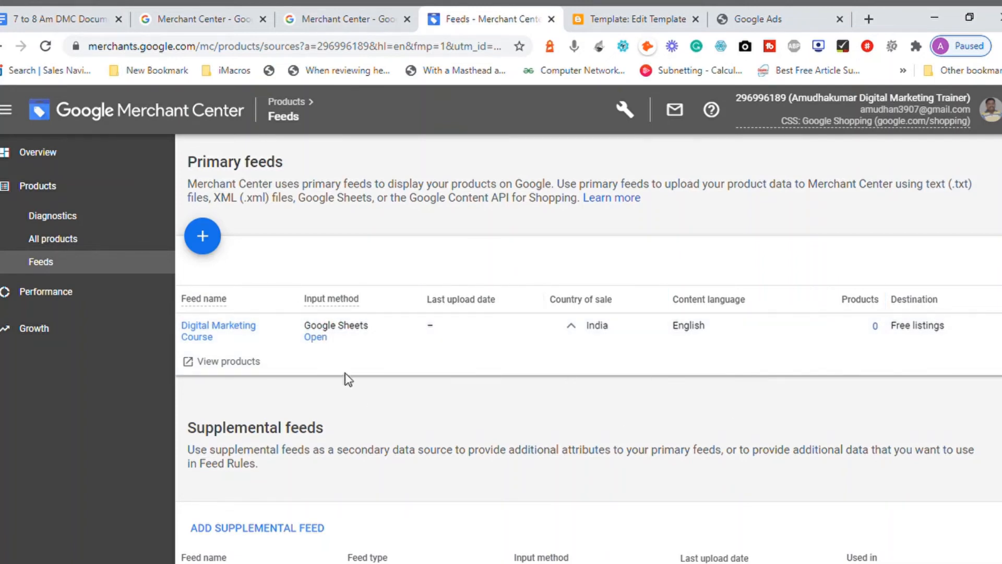
click(321, 338)
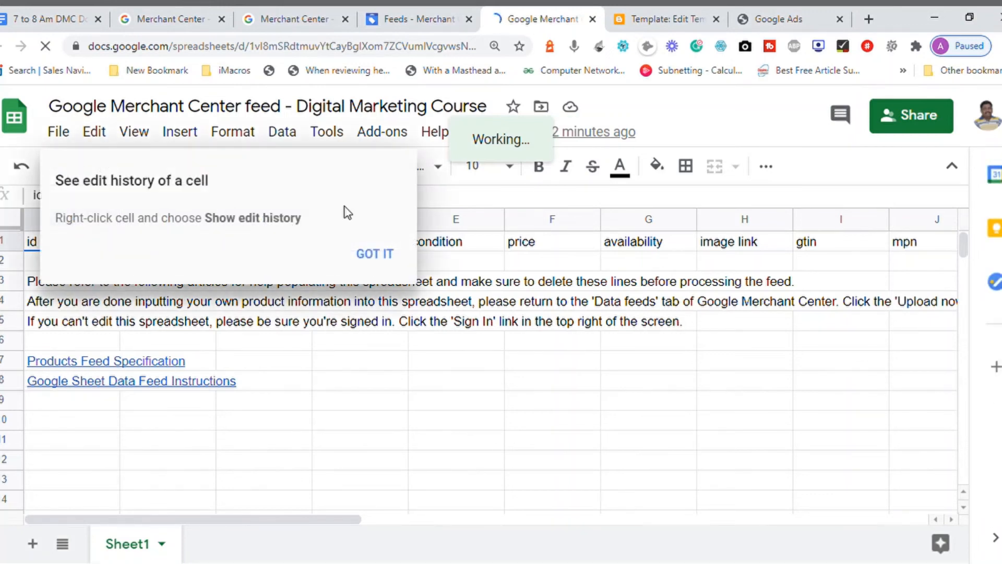
click(384, 257)
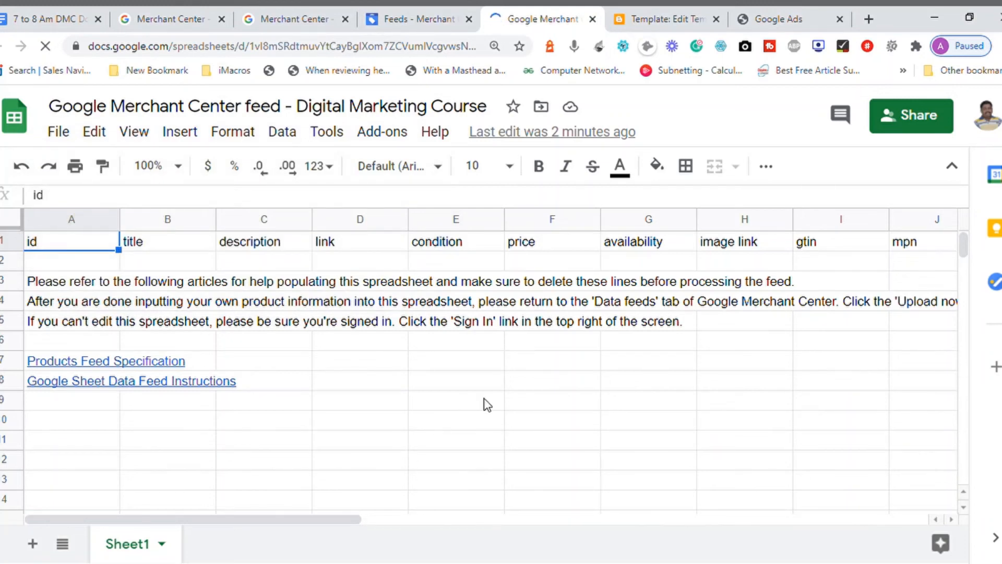
- Examine the feed spreadsheet's column headings and the template's instruction lines in rows 3 to 5
click(344, 420)
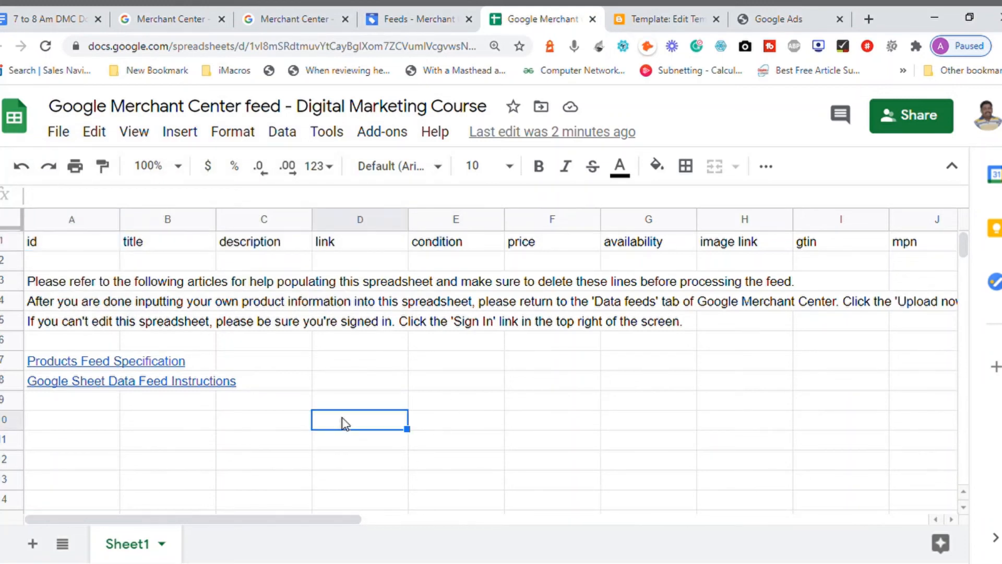
click(63, 284)
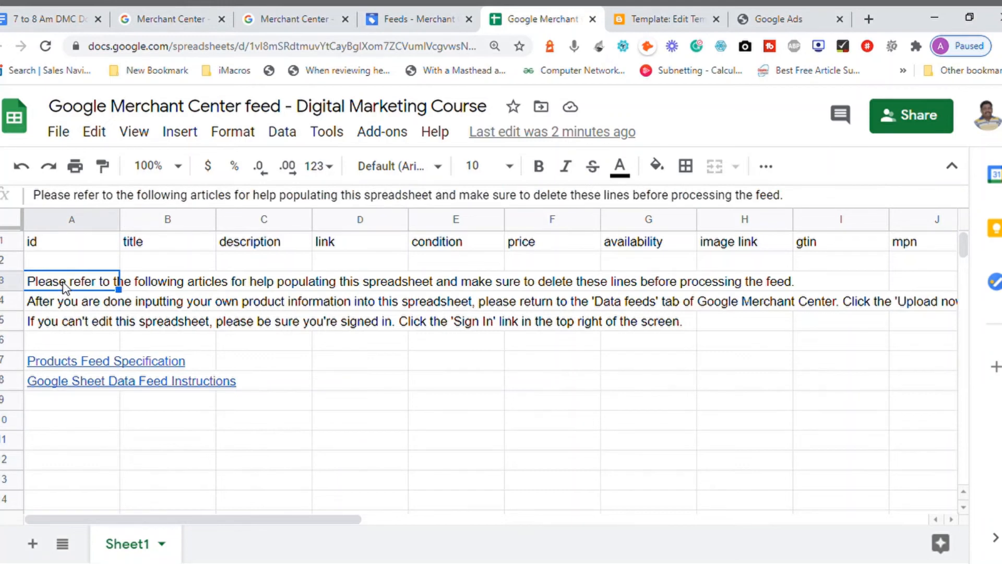
click(242, 303)
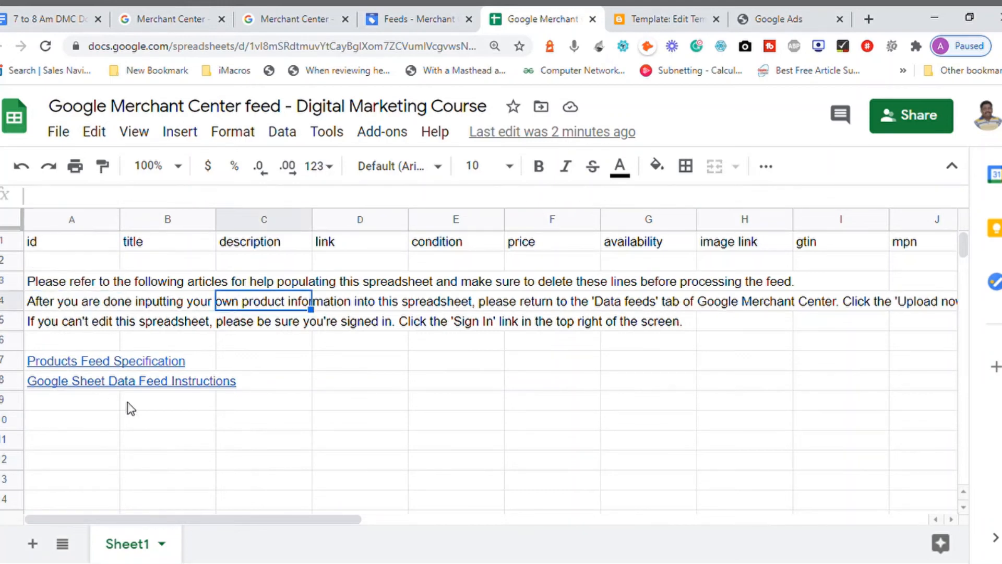
click(365, 480)
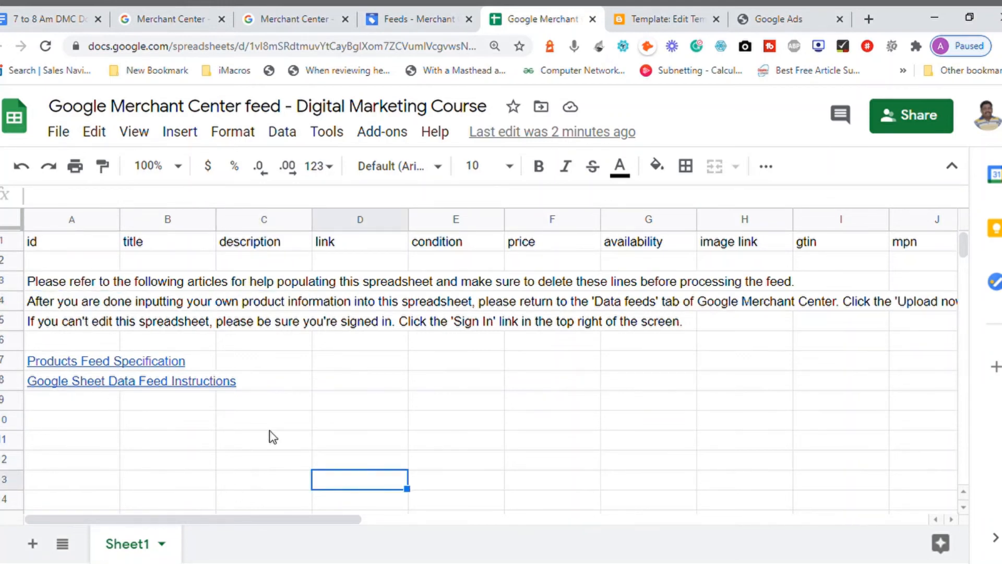
click(77, 282)
click(81, 309)
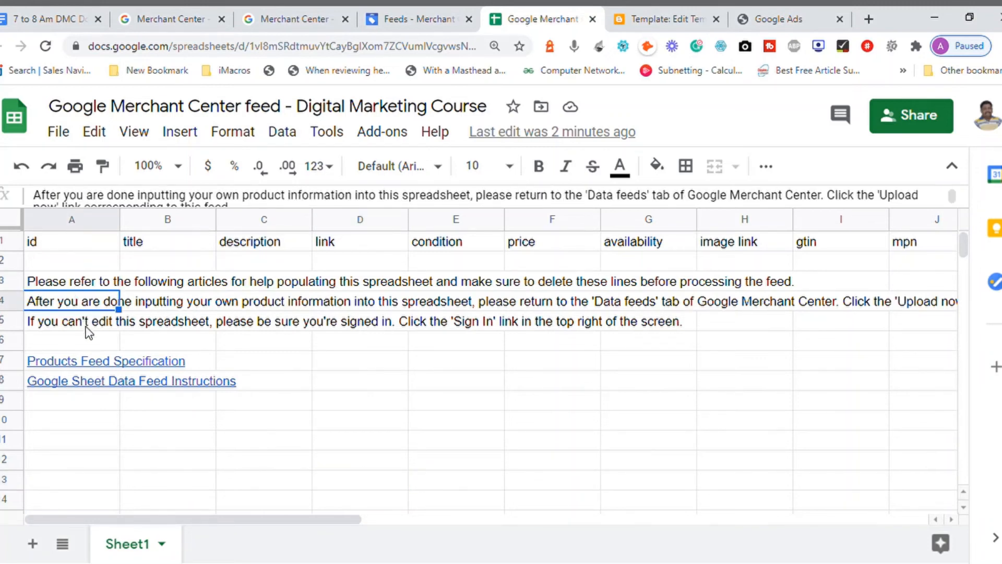
click(89, 324)
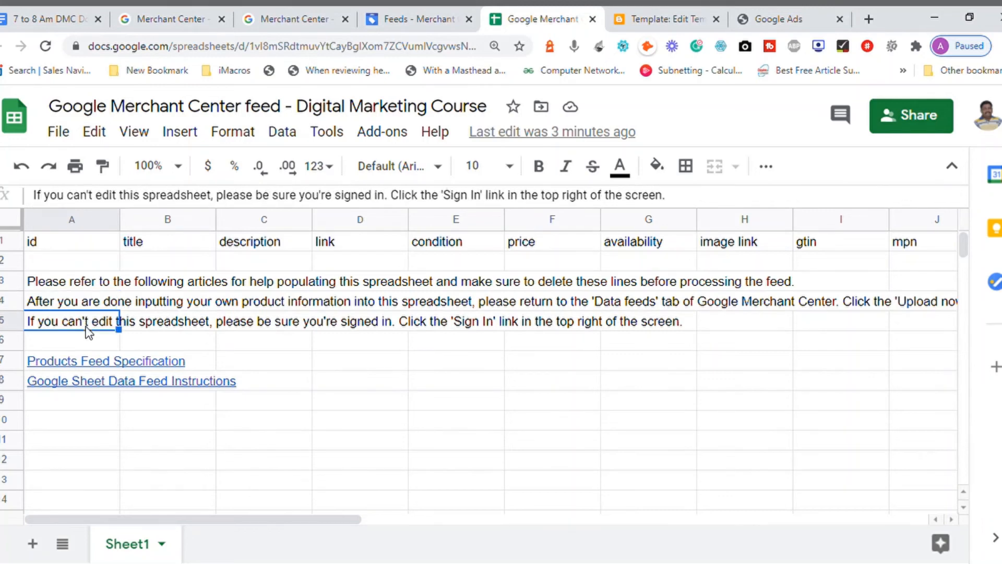
- Examine the Products Feed Specification and Google Sheet Data Feed Instructions links in rows 7 and 8, along with the heading row
click(514, 491)
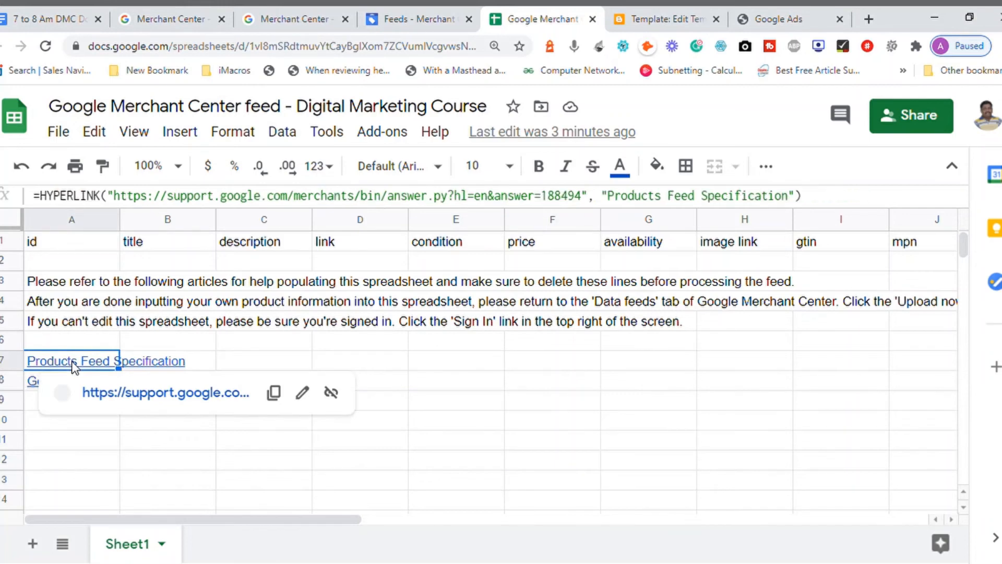
click(162, 462)
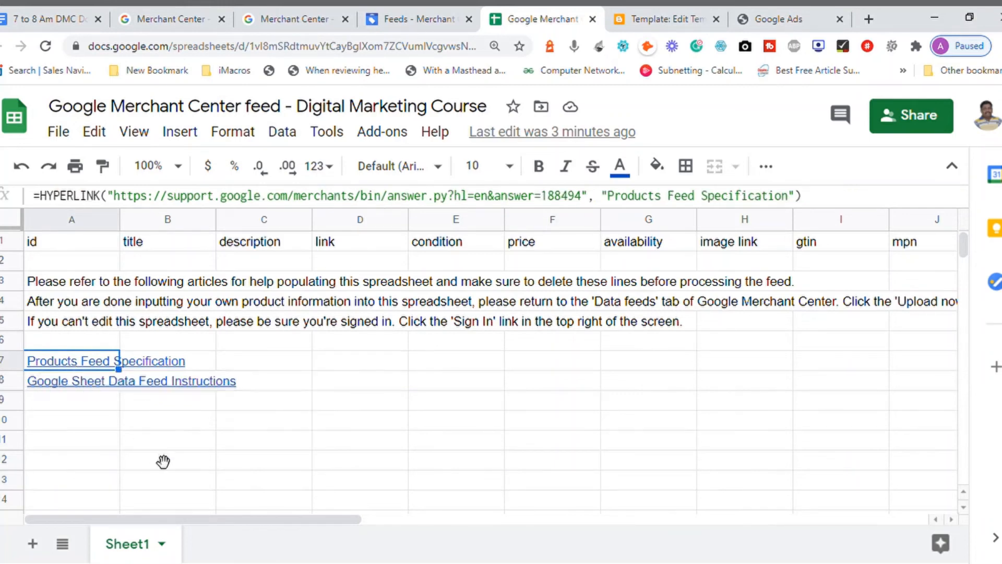
click(79, 380)
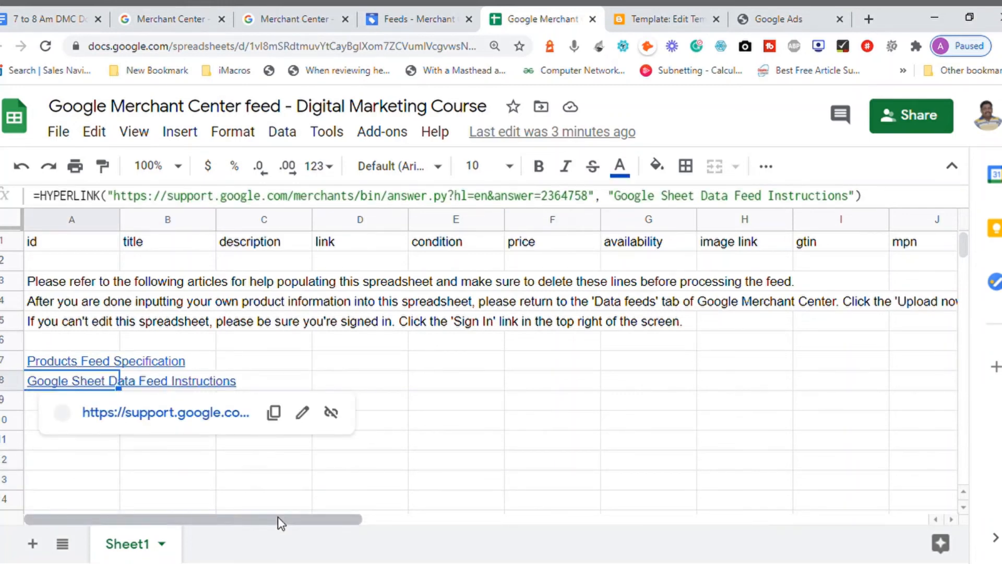
click(99, 362)
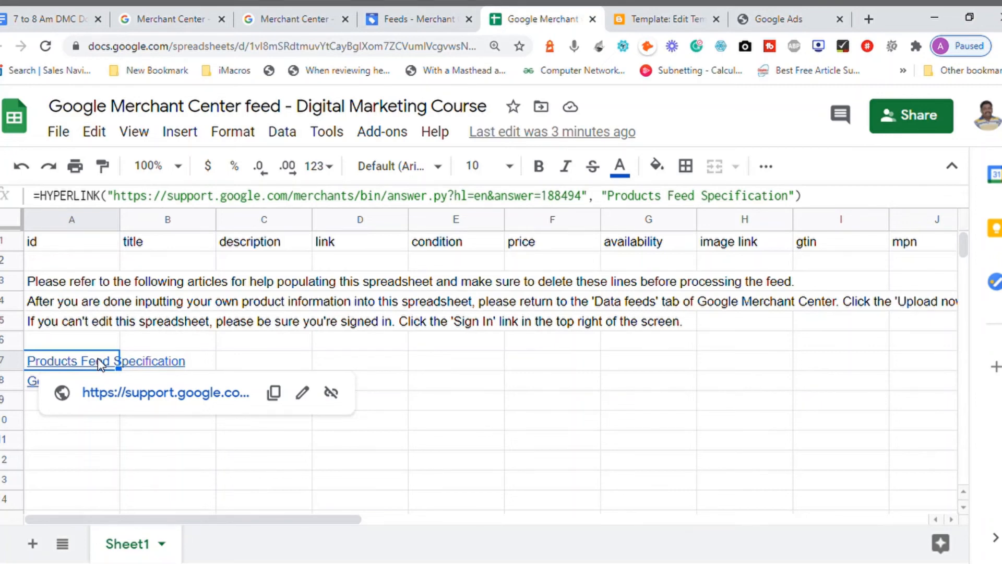
click(169, 458)
mouse_move(95, 385)
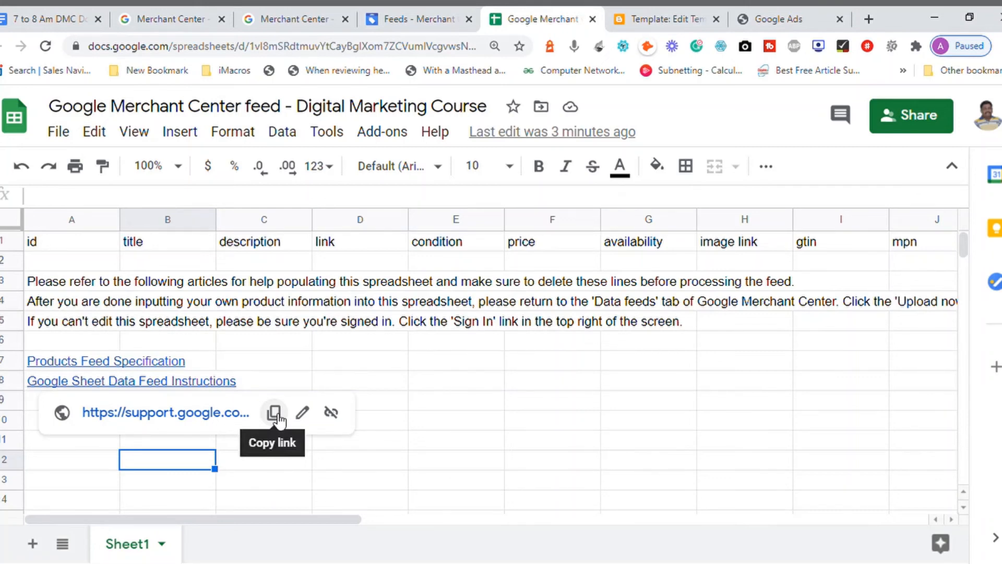
click(10, 246)
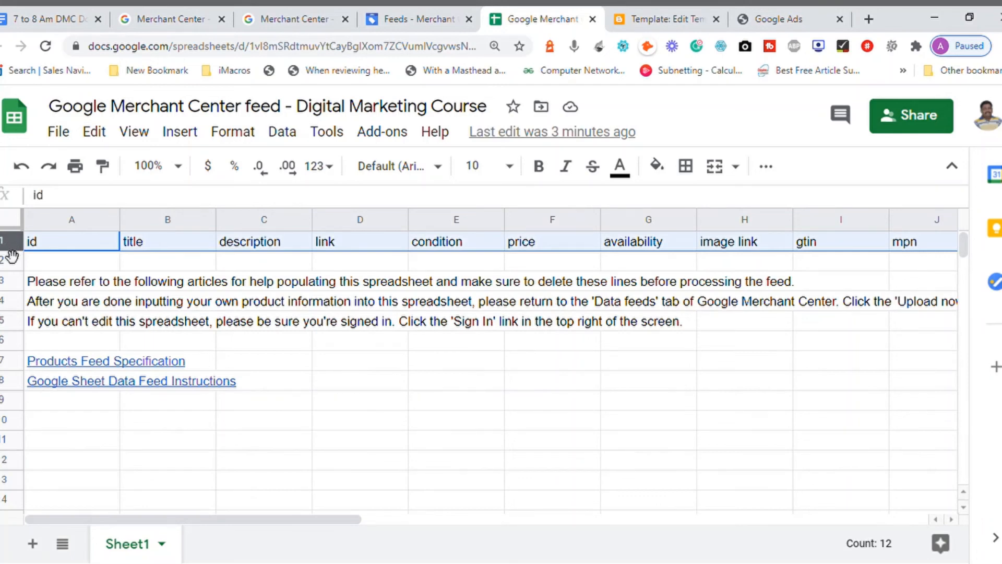
- Clear the template's instruction lines and help links from cells A3 to A8 of the feed sheet
click(61, 289)
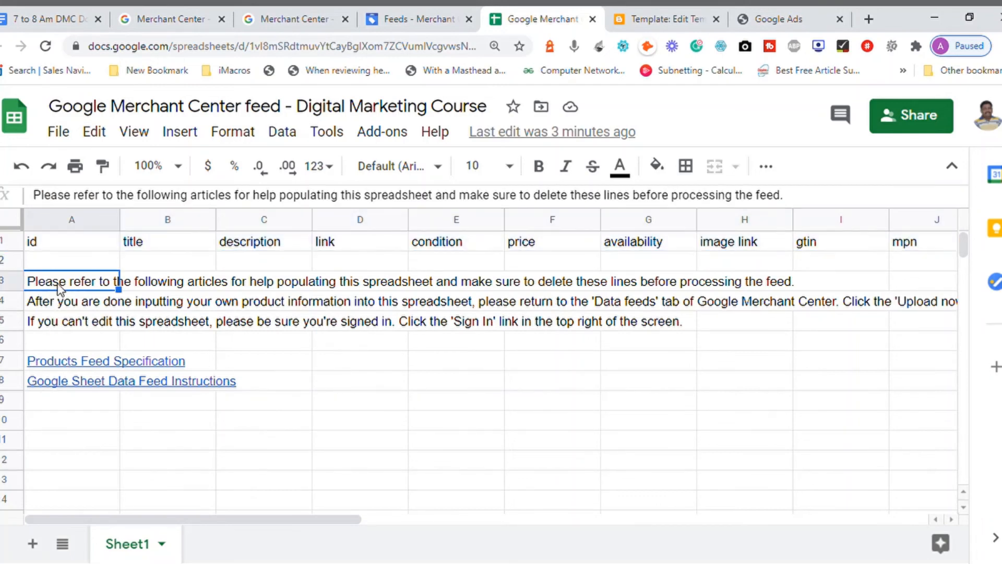
key(shift+Down)
key(shift+Down)
key(shift+Down)
key(shift+Down)
key(shift+Down)
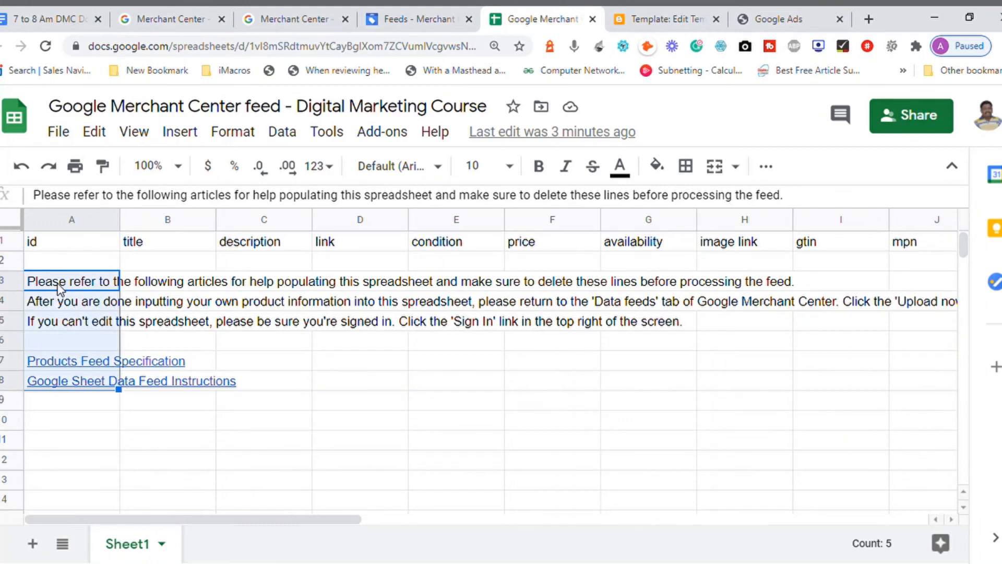
key(Delete)
click(405, 402)
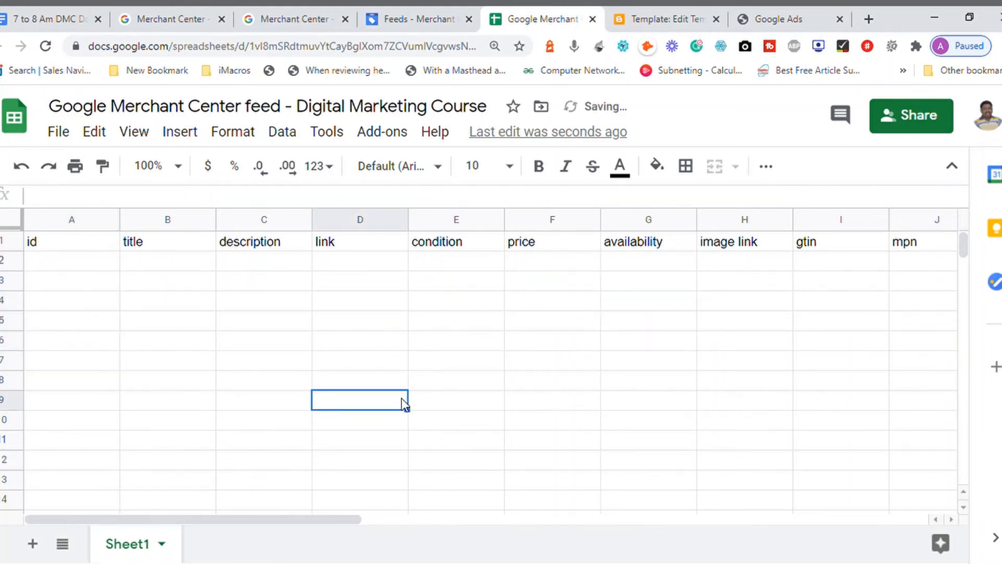
- Enter 001 as the id and "Digital Marketing Course Material" as the title of the first product in row 2
click(51, 264)
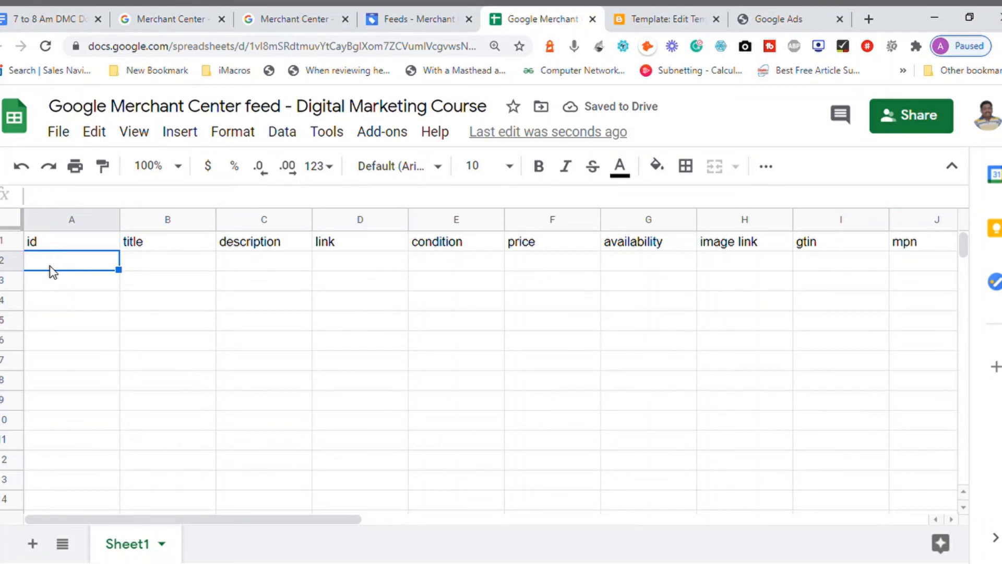
text(001)
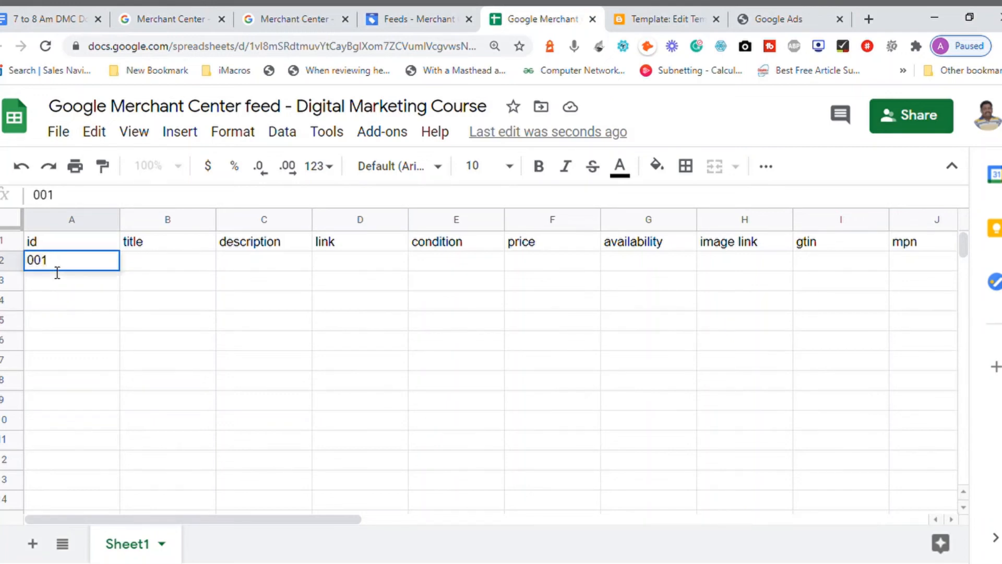
key(Tab)
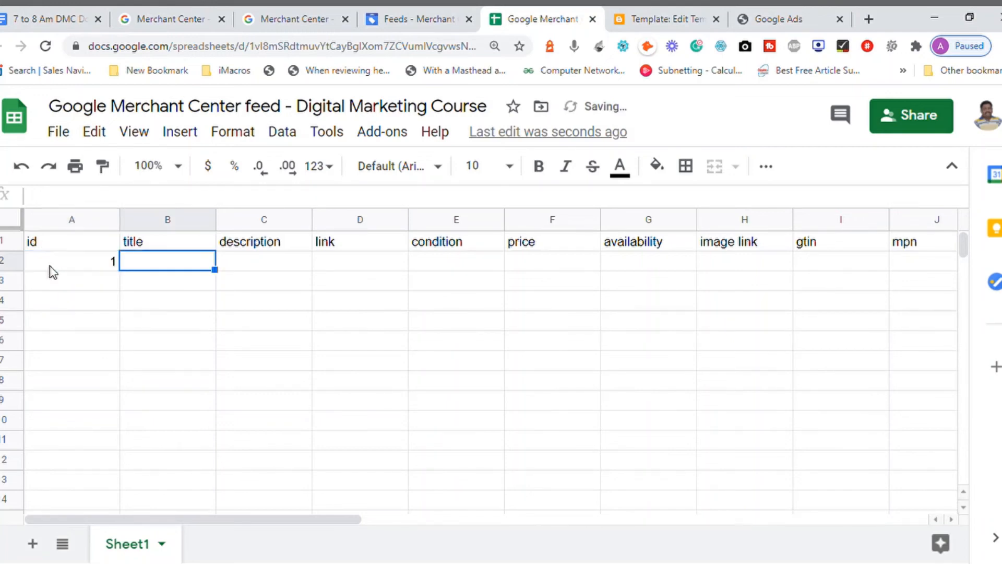
text(Digit)
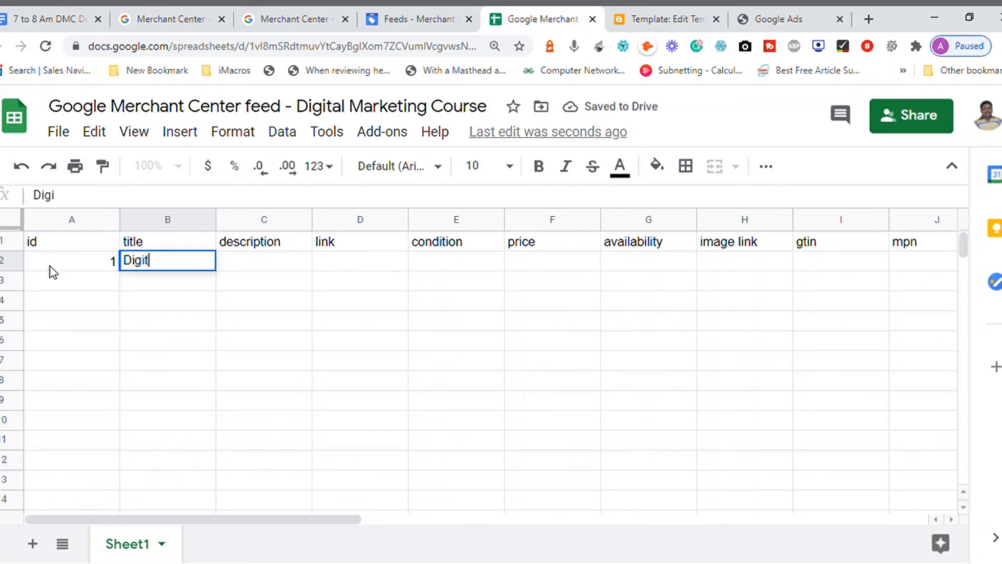
text(al Marketi)
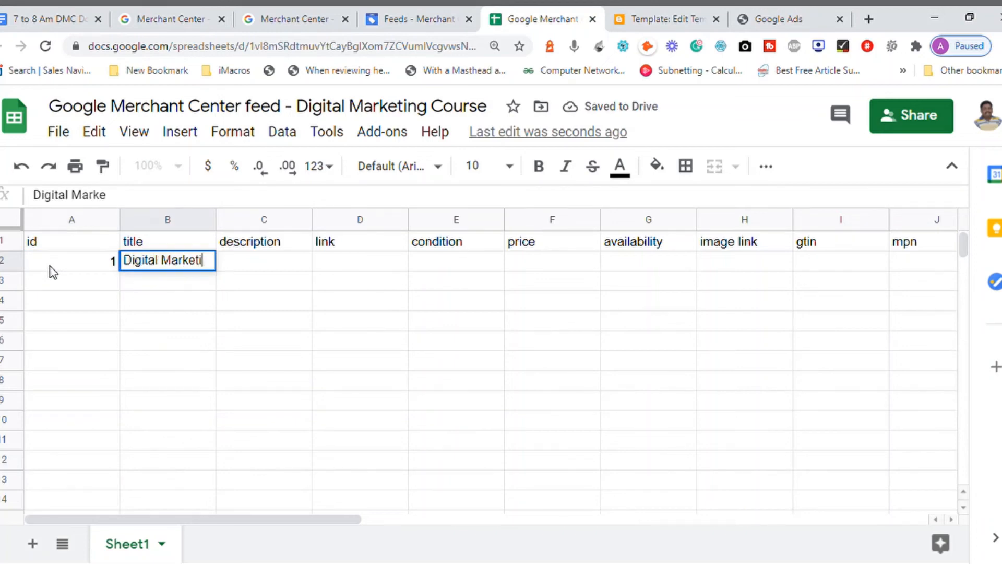
text(ng Course )
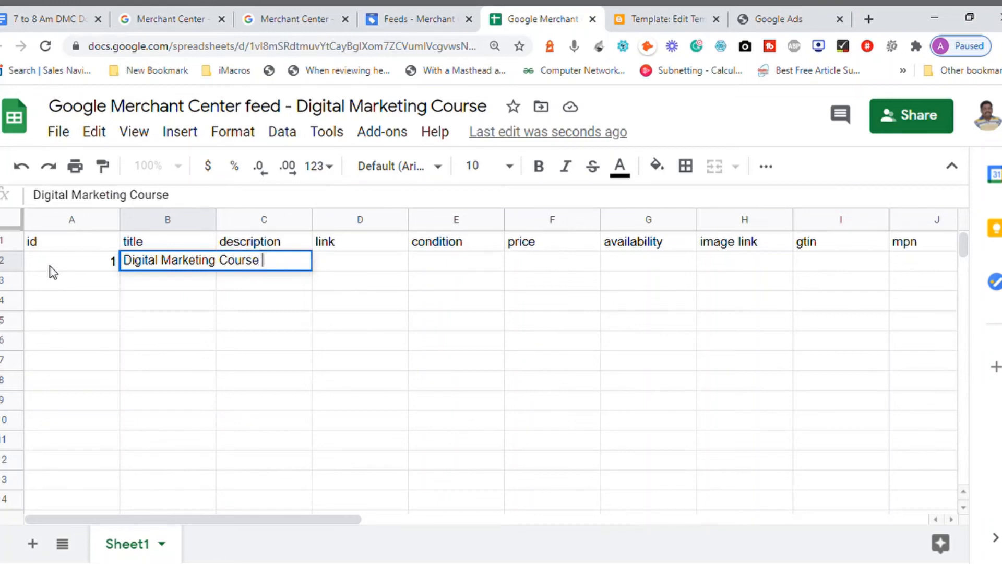
text(Material)
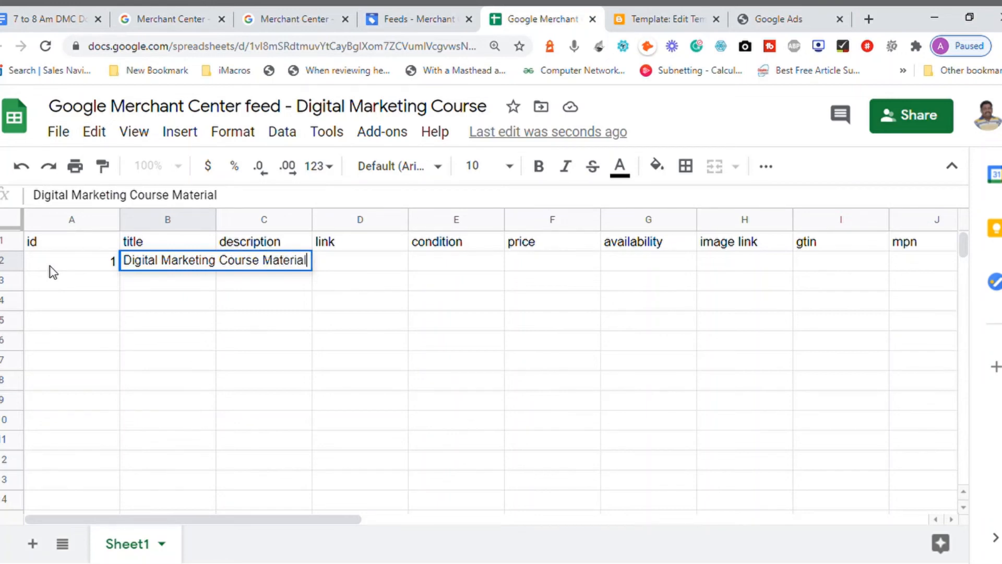
key(Tab)
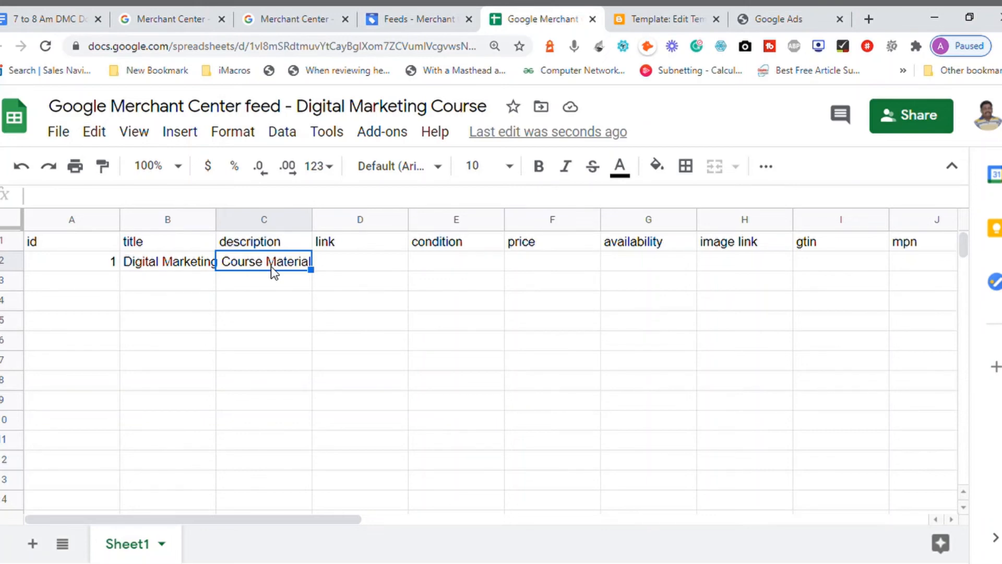
- Enter "Copy of digital marketing course materail" as the first product's description in row 2
text(Copy of )
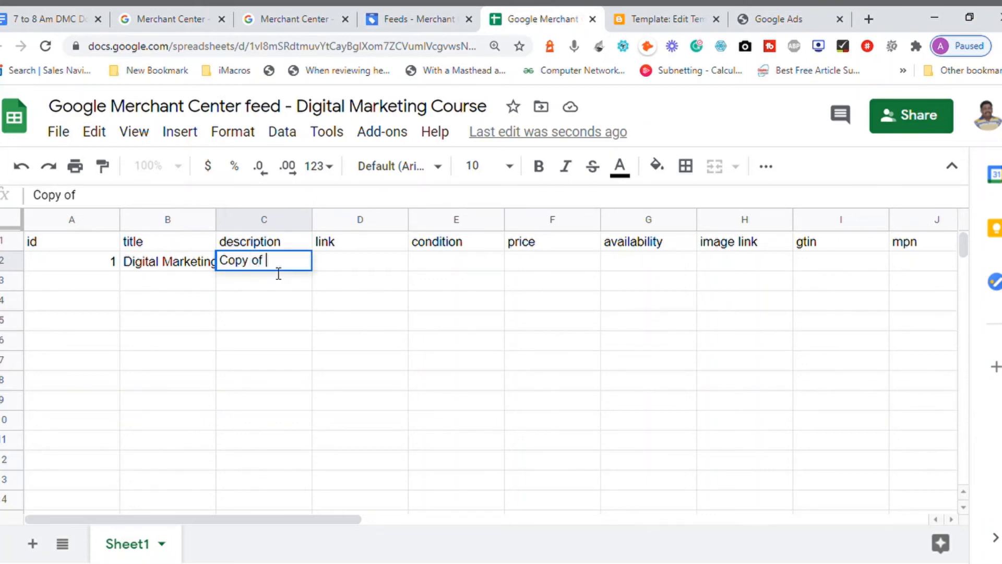
text(digital m)
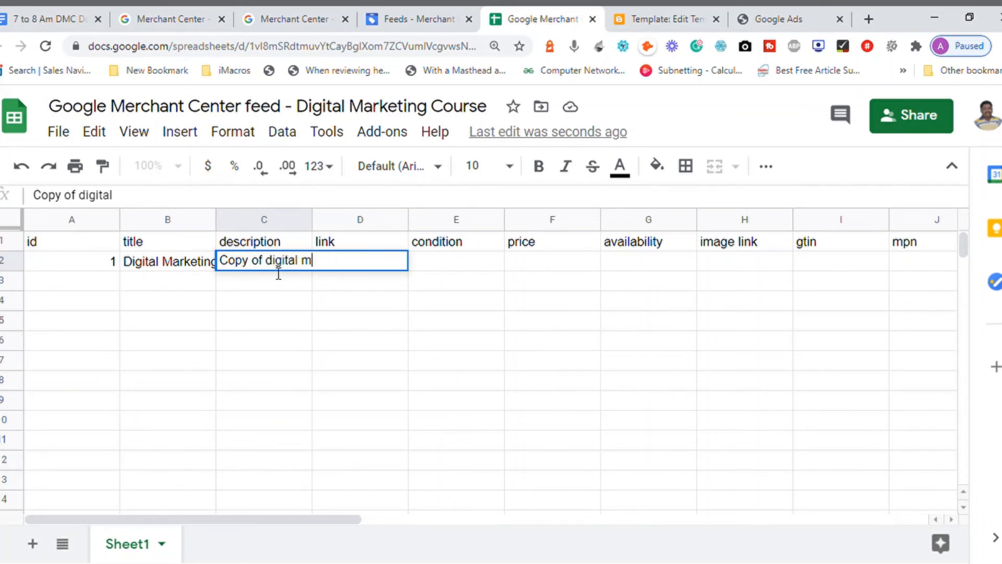
text(arketing course )
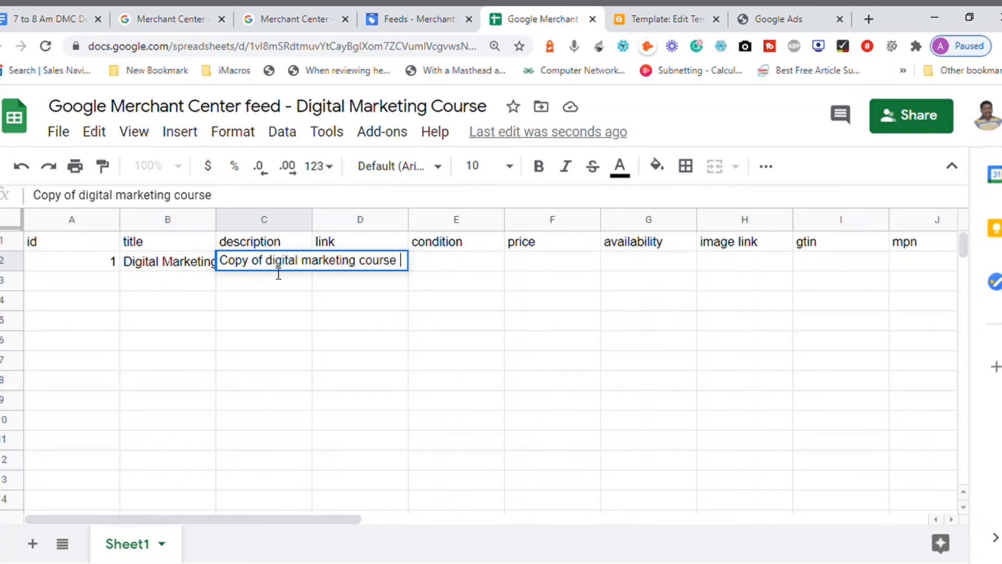
text(materail)
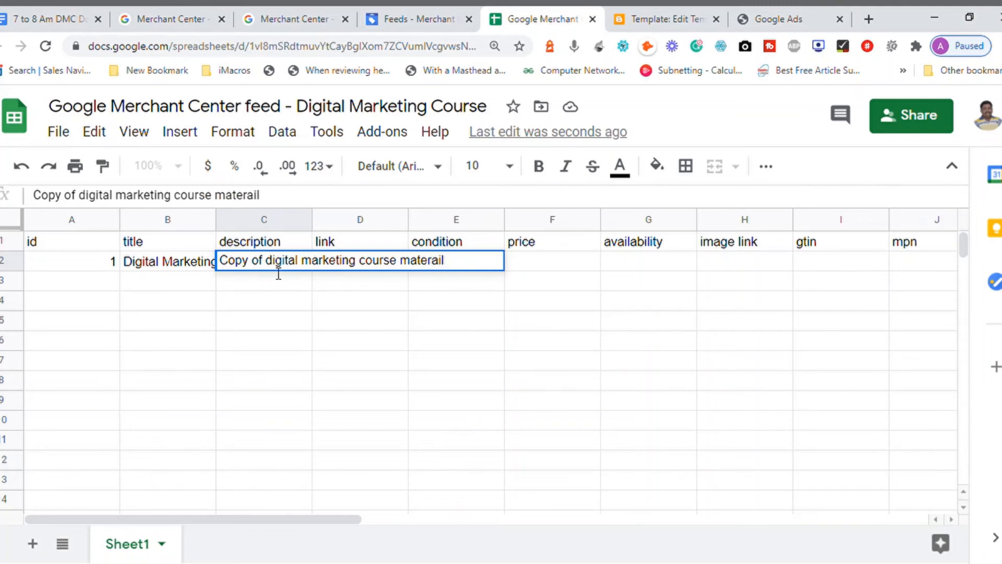
key(Tab)
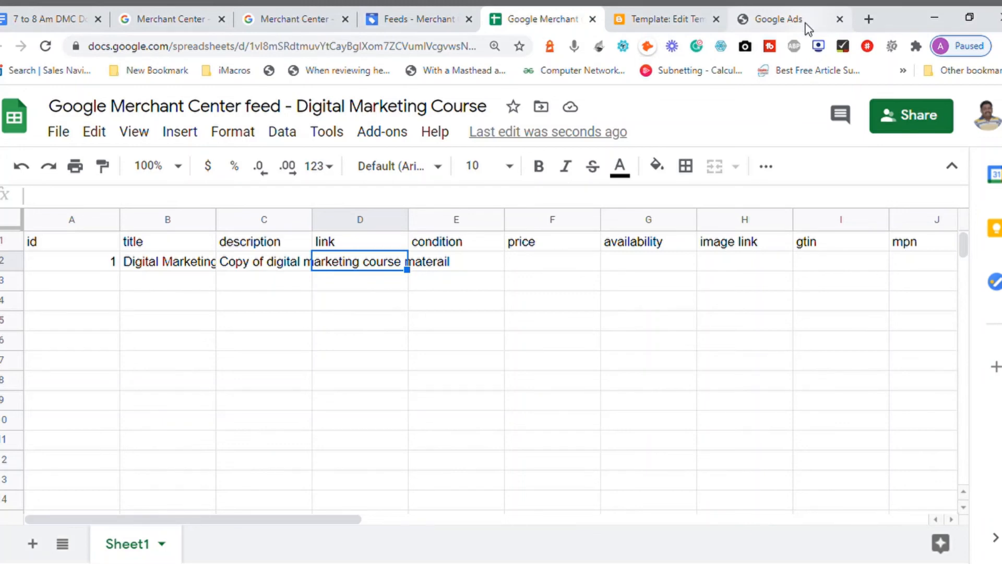
text(htt)
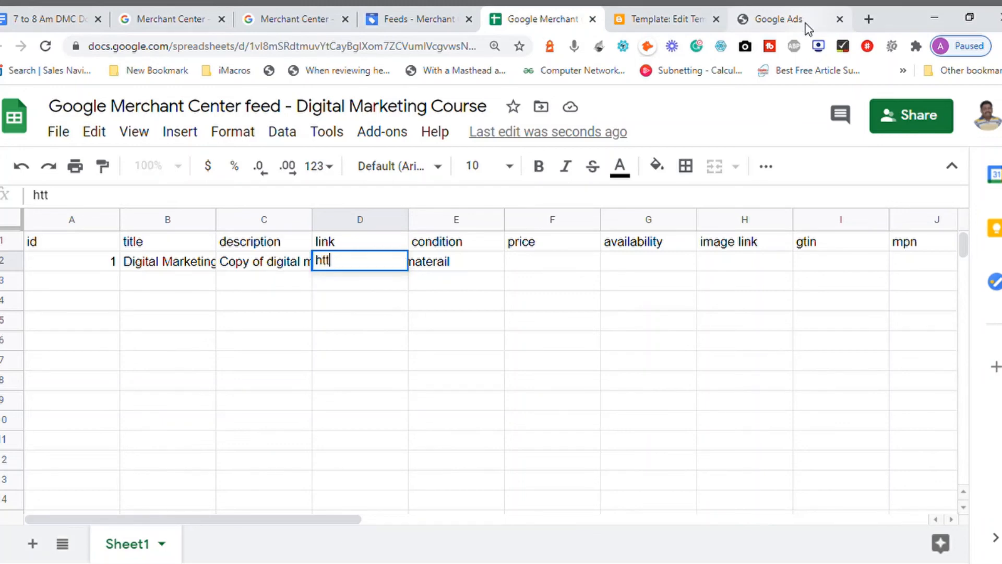
text(ps://www)
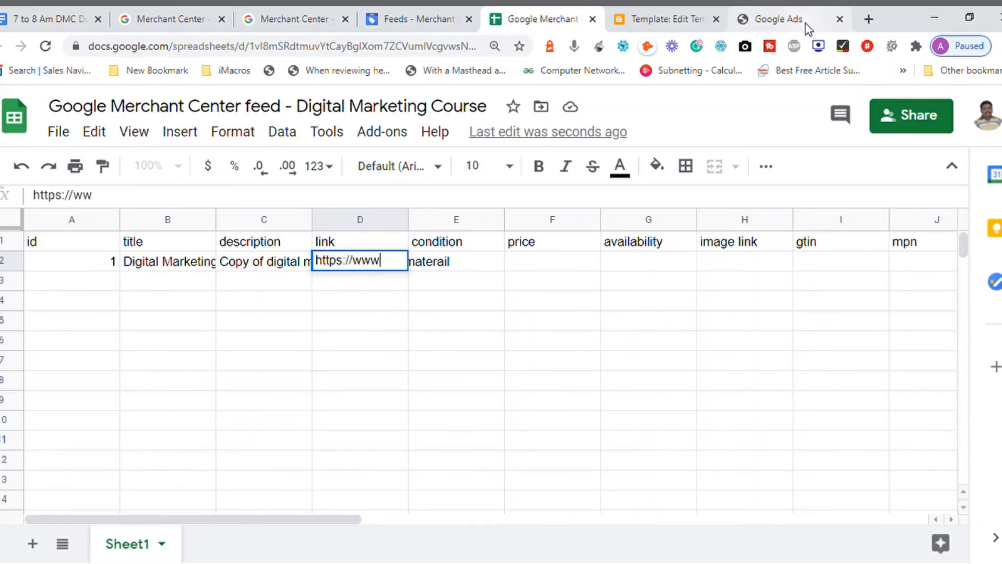
text(.amudhakuma.com)
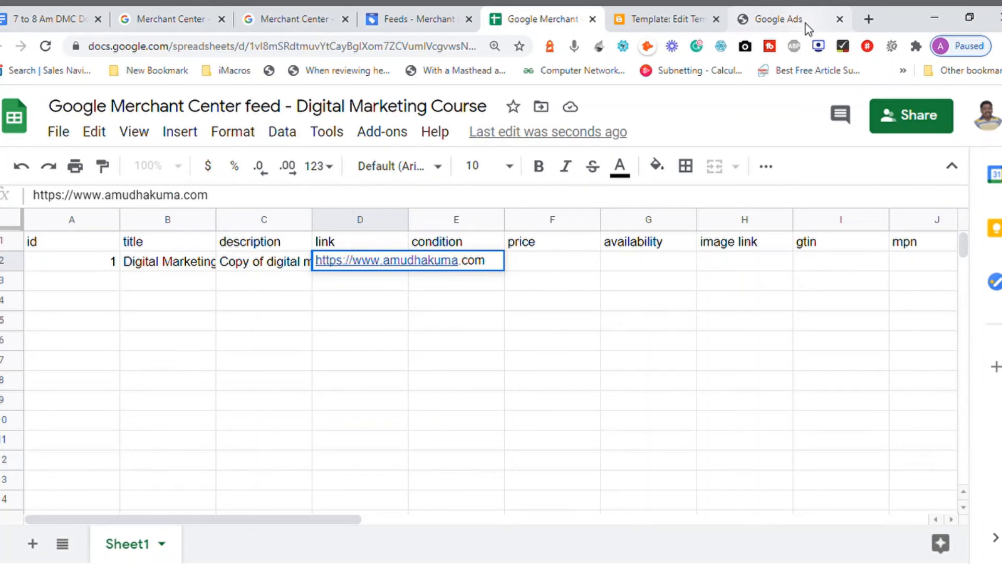
key(BackSpace)
key(BackSpace)
key(BackSpace)
key(BackSpace)
key(BackSpace)
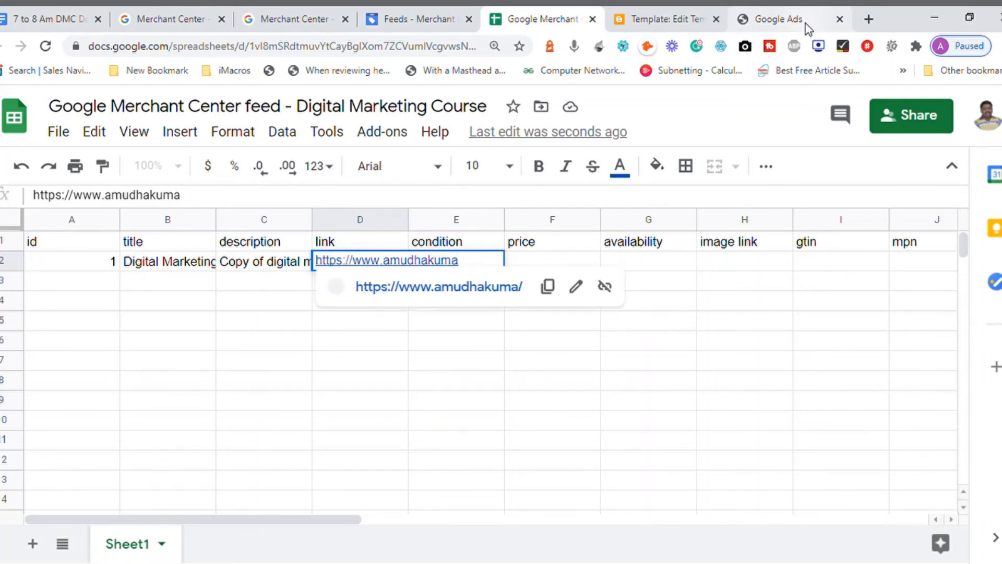
text(r)
key(BackSpace)
key(BackSpace)
key(BackSpace)
key(BackSpace)
key(BackSpace)
key(BackSpace)
key(BackSpace)
key(BackSpace)
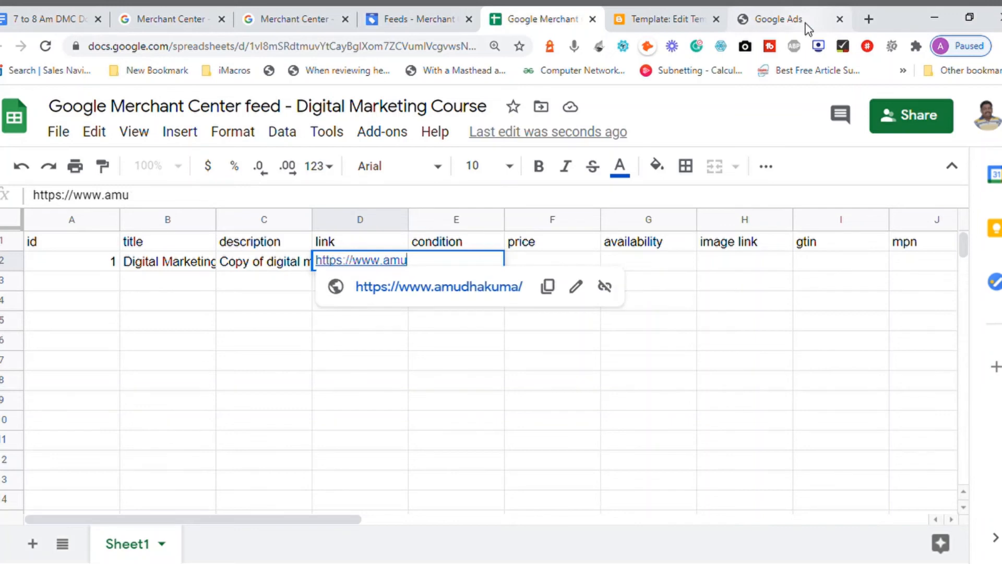
text(dha)
key(BackSpace)
key(BackSpace)
key(BackSpace)
key(BackSpace)
key(BackSpace)
key(BackSpace)
key(BackSpace)
key(BackSpace)
key(BackSpace)
key(BackSpace)
key(BackSpace)
key(BackSpace)
key(BackSpace)
key(BackSpace)
key(BackSpace)
key(BackSpace)
key(BackSpace)
key(BackSpace)
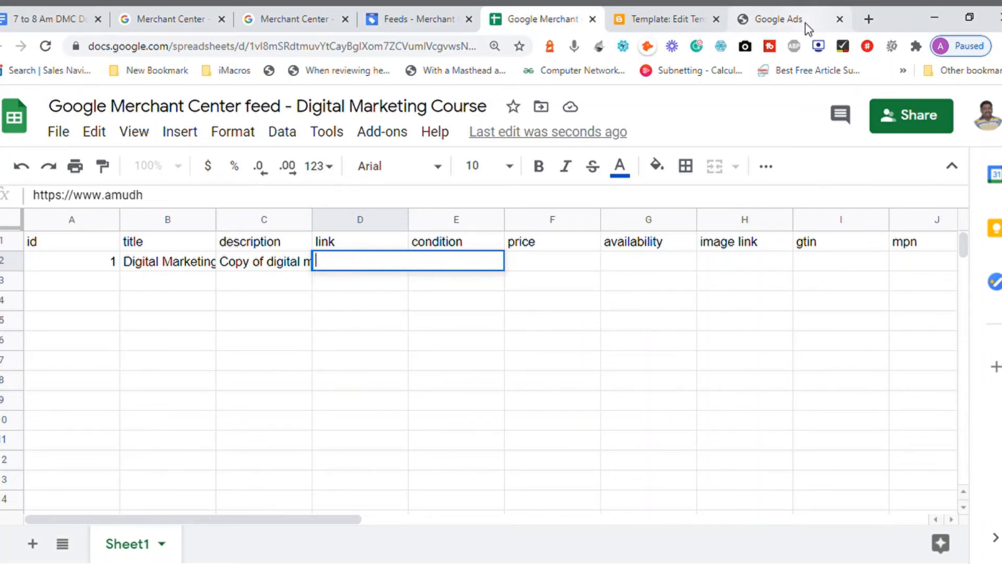
text(http)
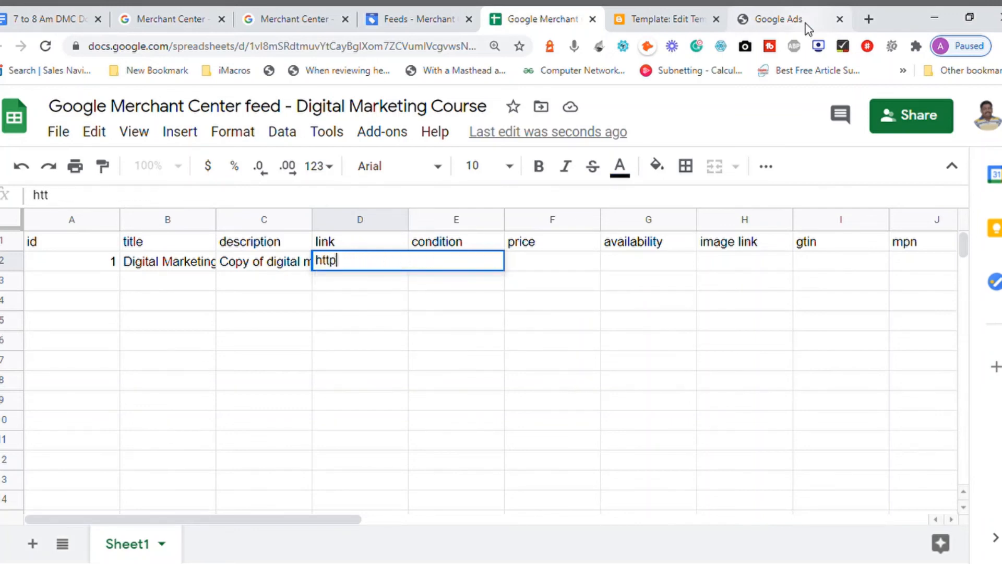
text(s://www.)
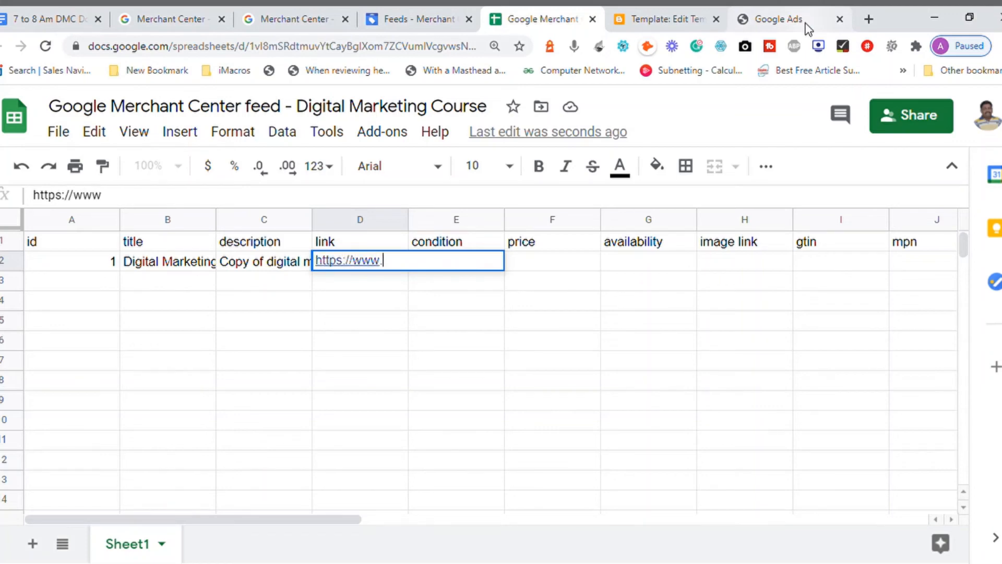
text(amudhaku)
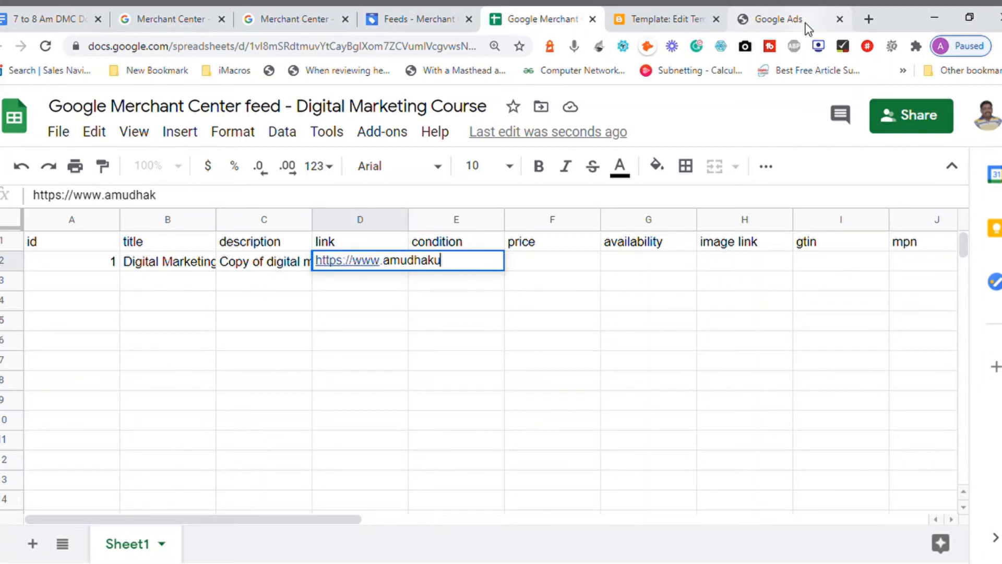
text(mar.com)
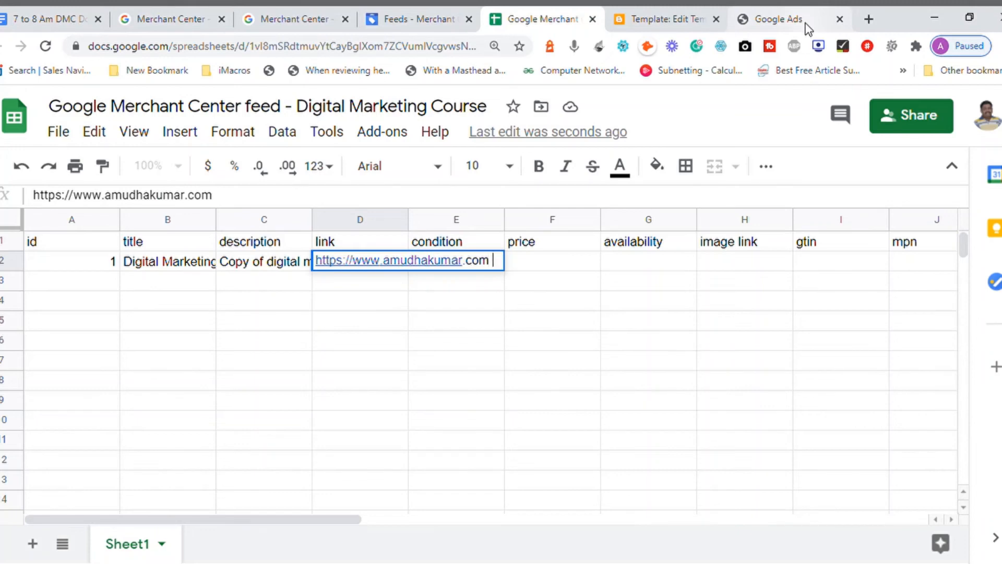
key(Return)
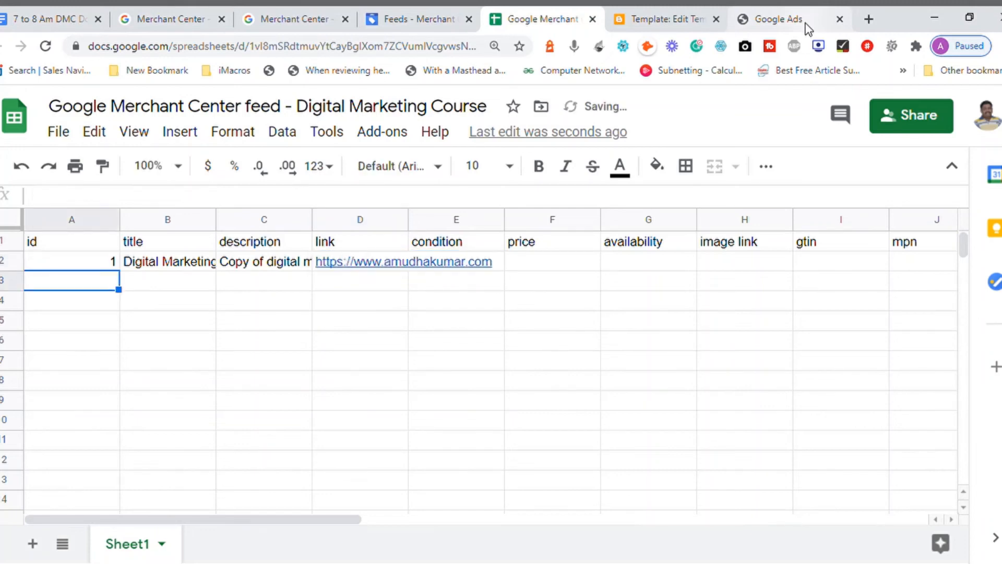
- Enter New as the condition and 25000 as the price of the first product in row 2
key(Up)
key(Right)
key(Right)
key(Right)
key(Right)
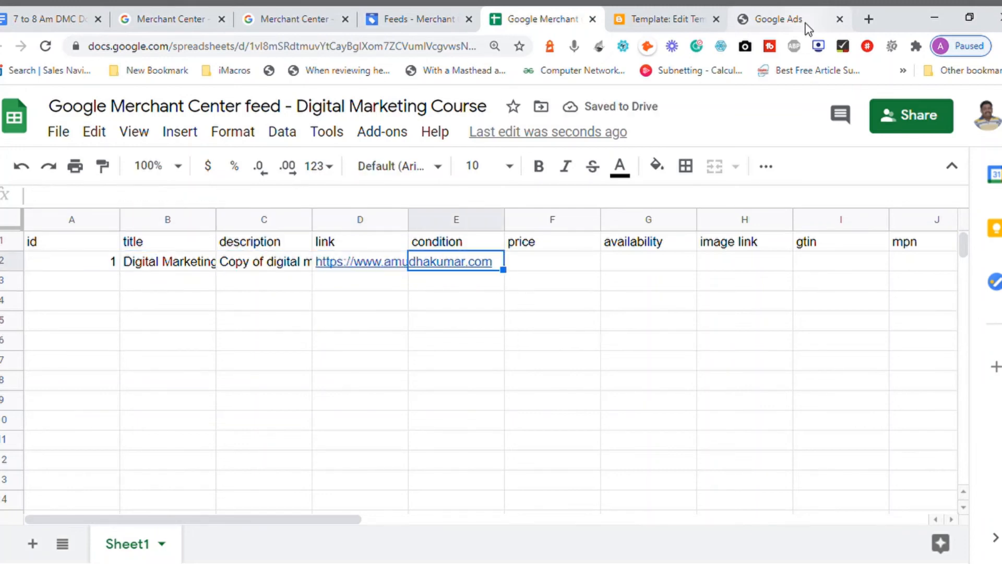
text(New)
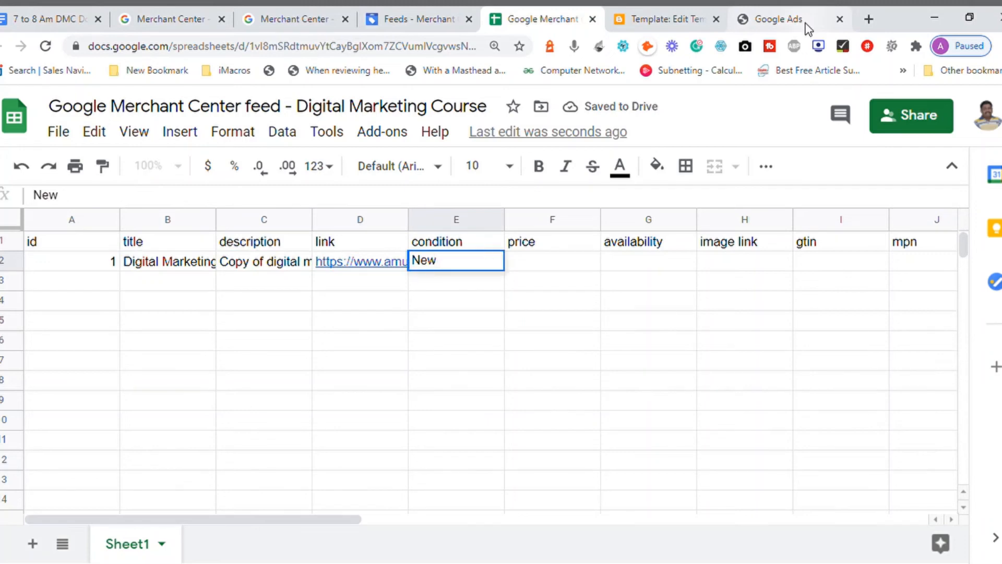
key(Tab)
text(25000)
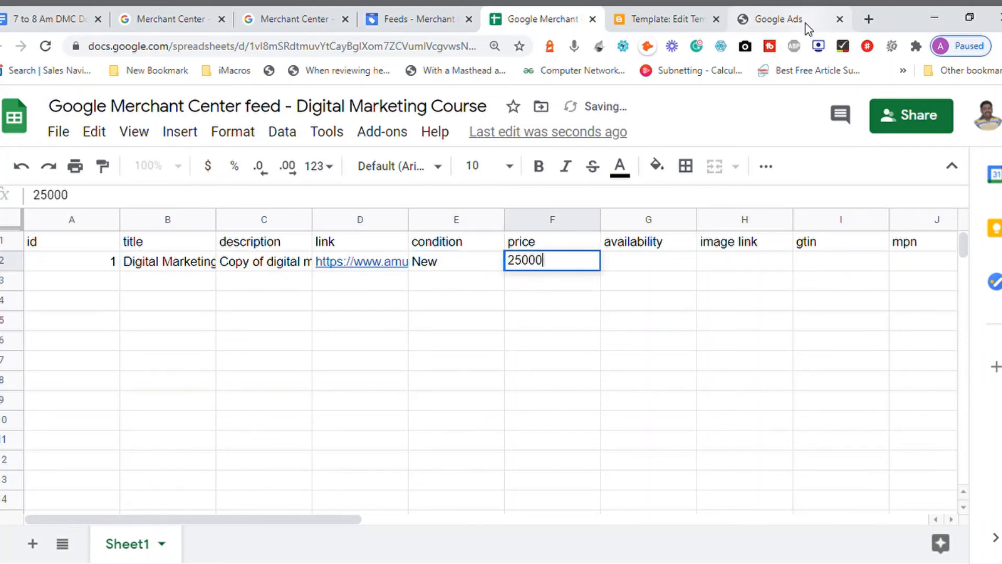
- Enter Y as the first product's availability and the merchant's own name as its brand, leaving image link, gtin and mpn empty
key(Tab)
text(Y)
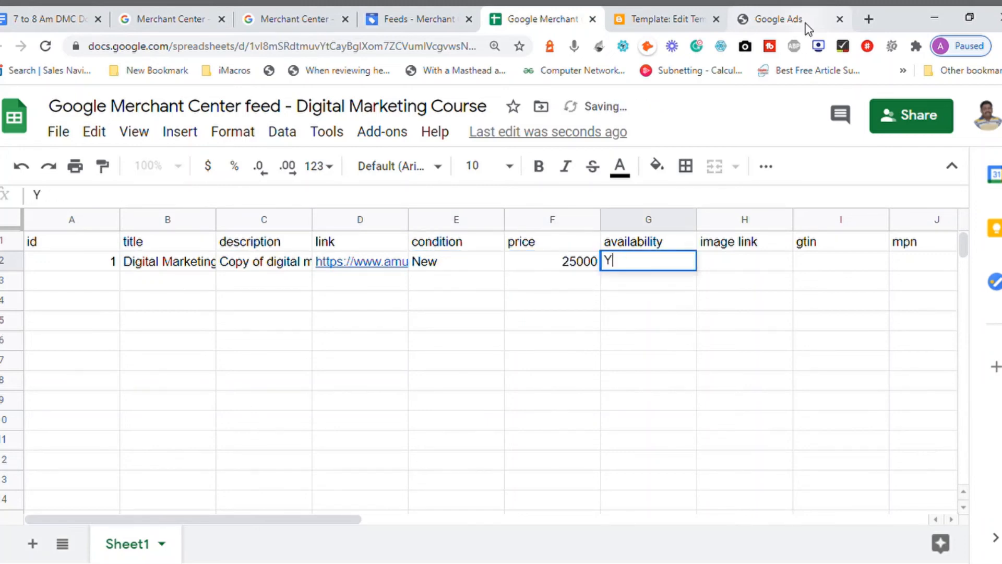
key(Tab)
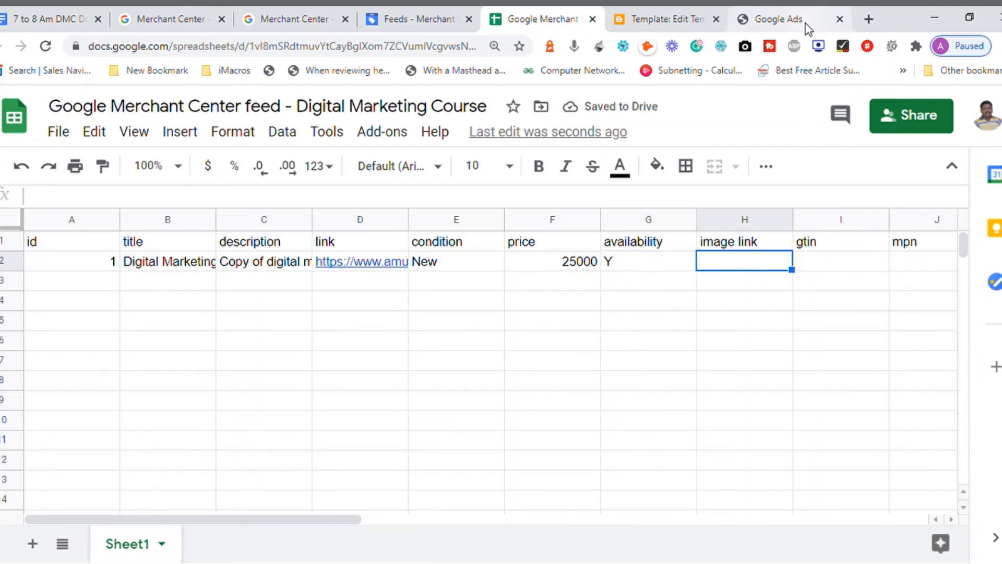
key(Tab)
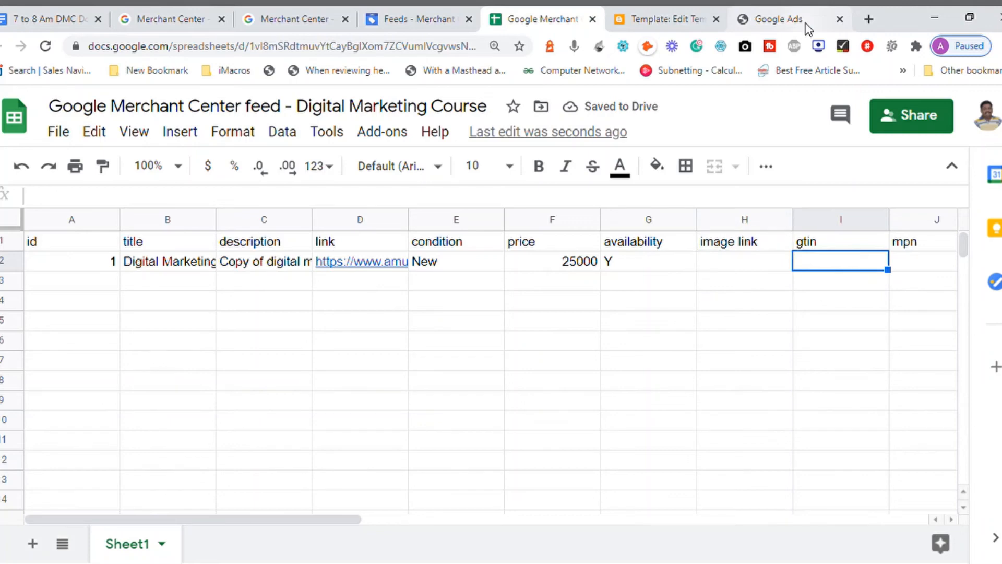
key(Tab)
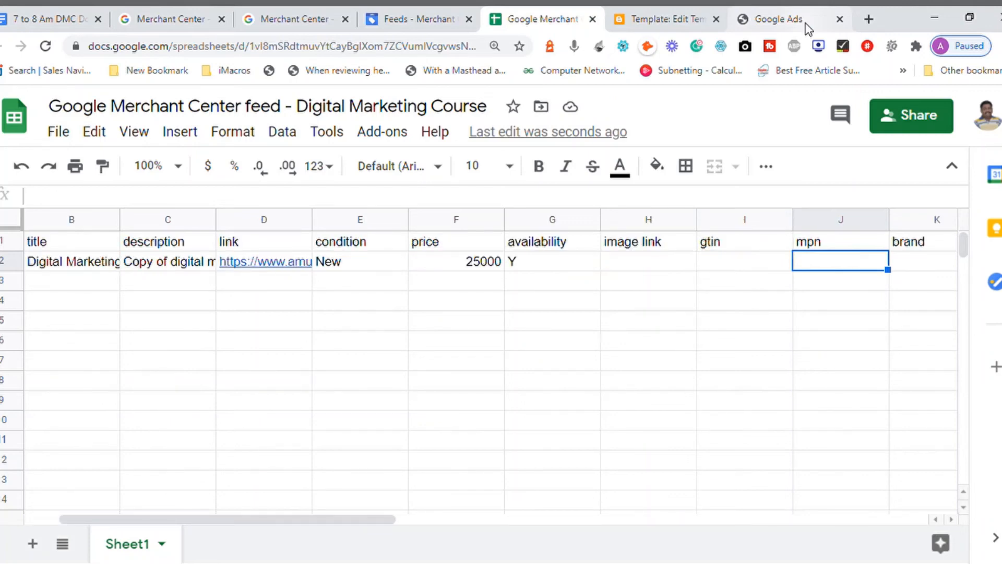
key(Tab)
text(Amudhakumar)
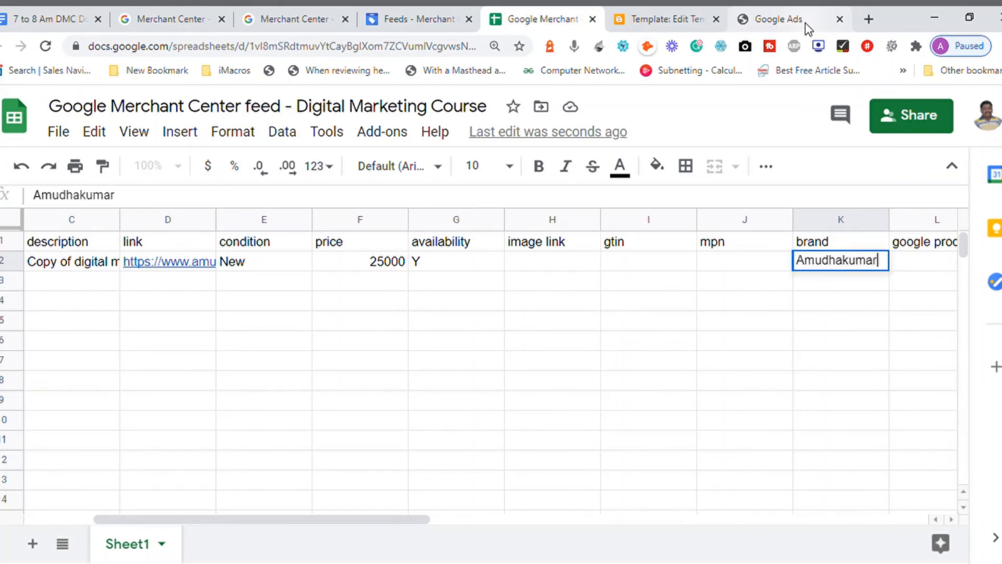
key(Tab)
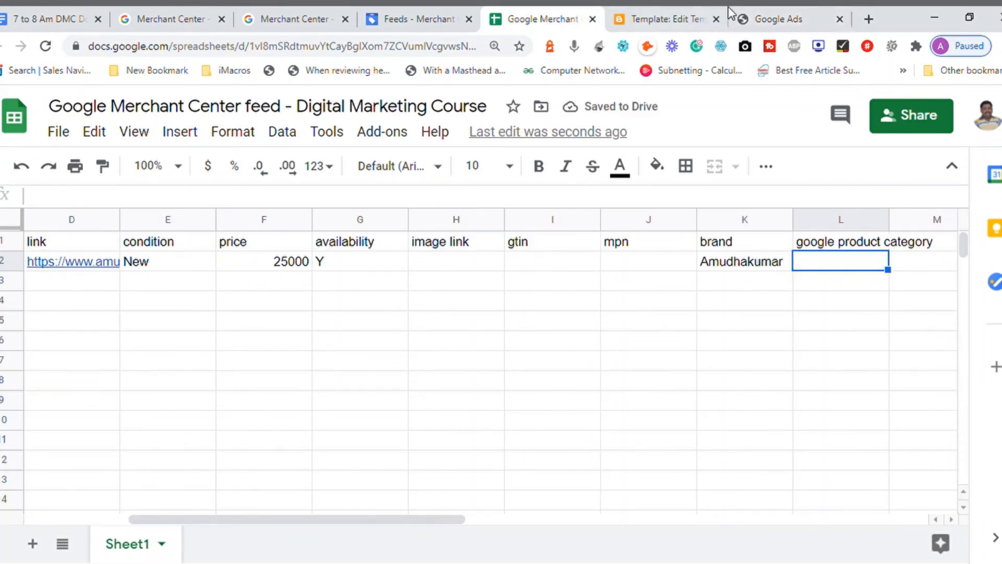
- Change the first product's title to "Online Digital Marketing Course Material" and fit the title column's width to its text
click(839, 312)
key(Up)
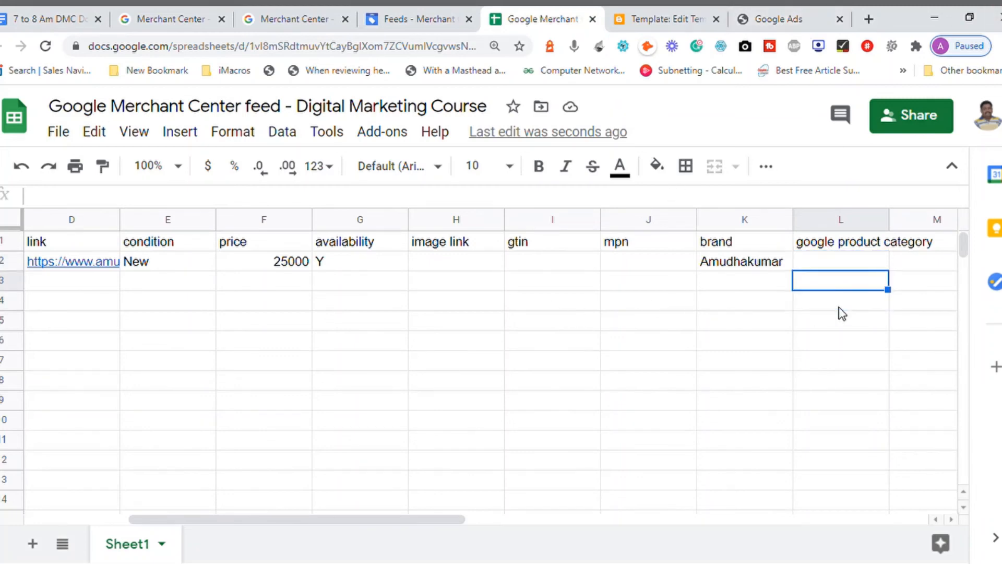
key(Up)
key(Up)
key(Left)
key(Left)
key(Left)
key(Left)
key(Left)
key(Left)
key(Left)
key(Left)
key(Left)
key(Left)
key(Left)
key(Down)
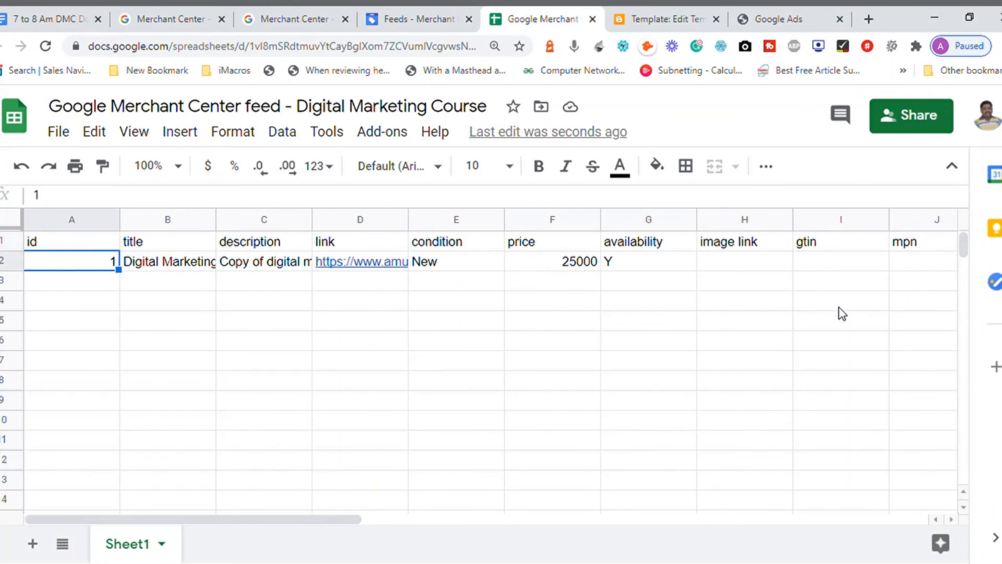
key(Right)
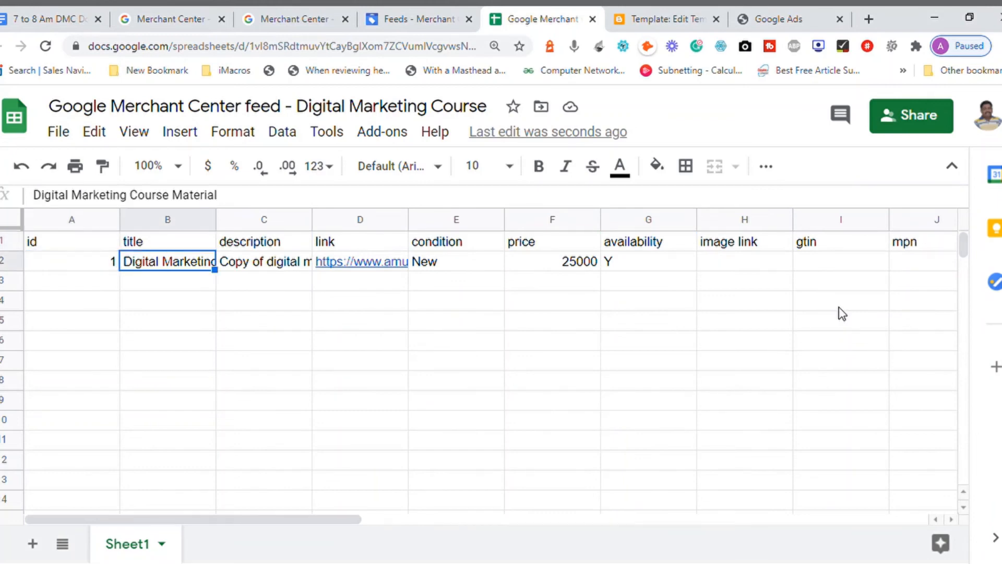
click(426, 194)
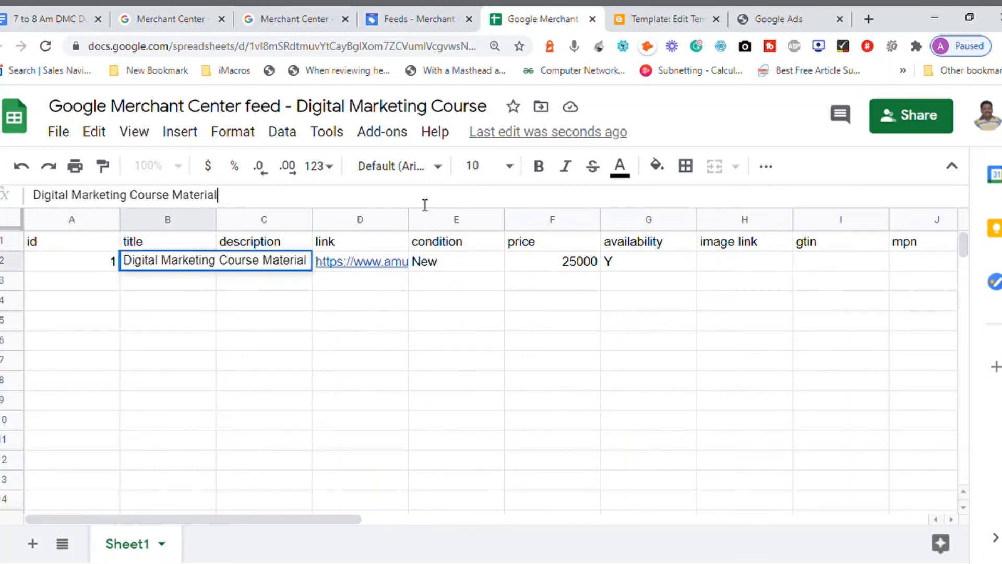
key(Home)
text(Online)
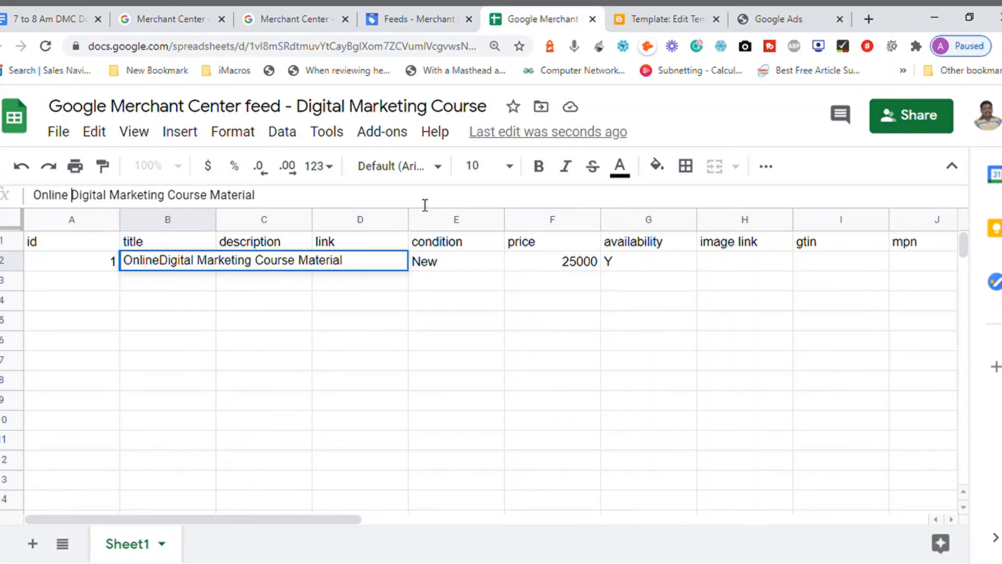
key(Return)
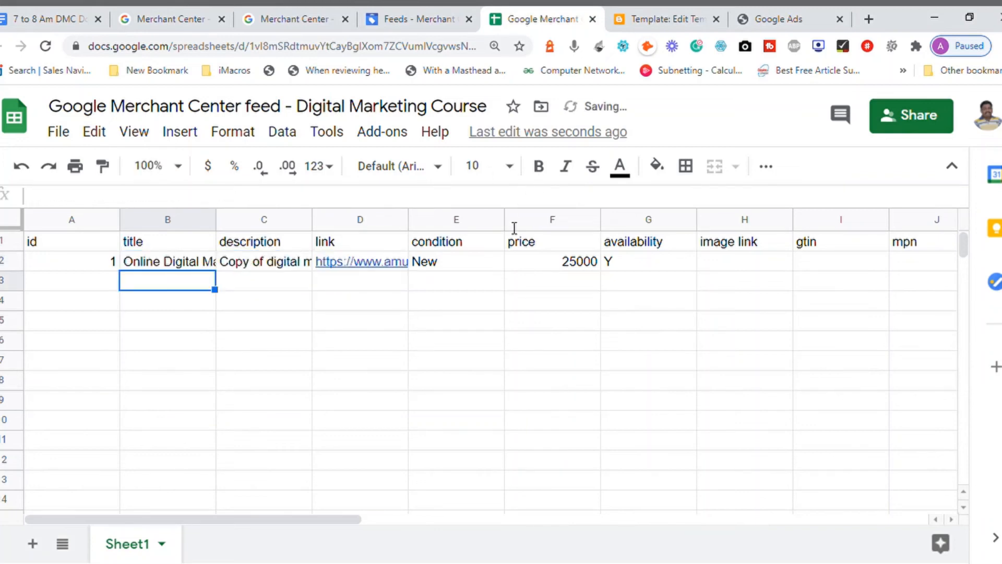
drag(224, 223, 224, 223)
double_click(223, 223)
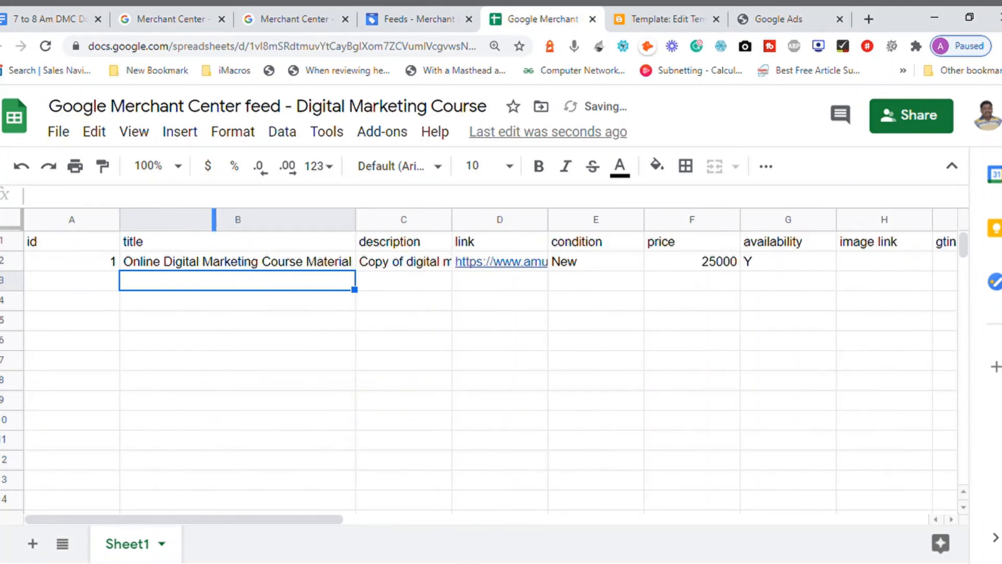
- Search Google for "online digital marketing course" in a new tab and show the Shopping results
click(870, 18)
text(online)
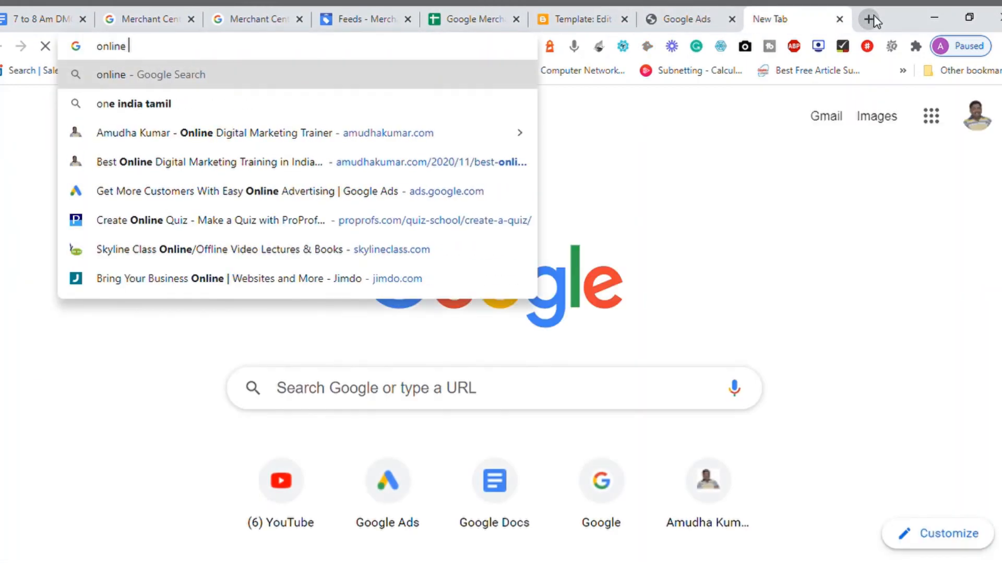
key(Down)
key(Return)
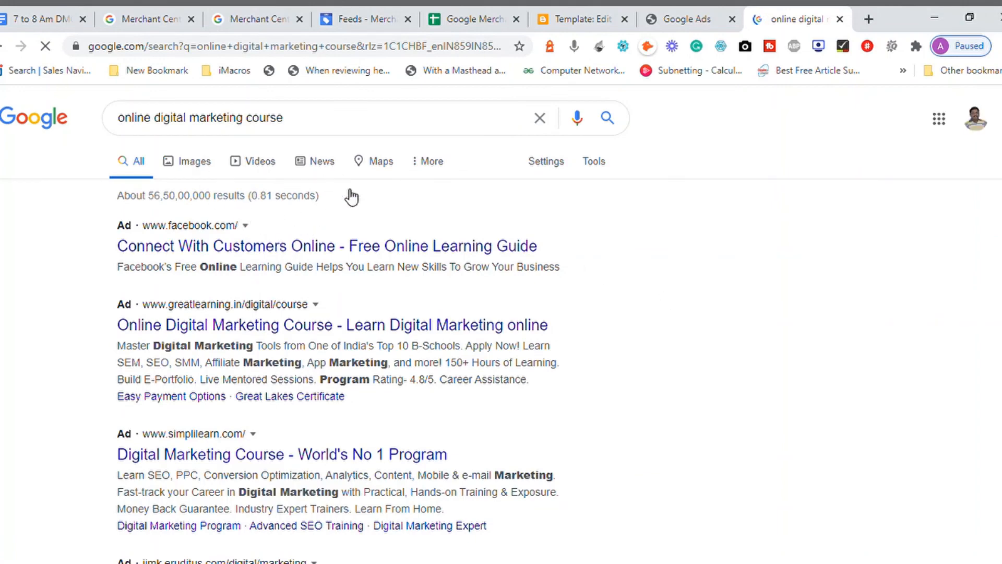
click(443, 170)
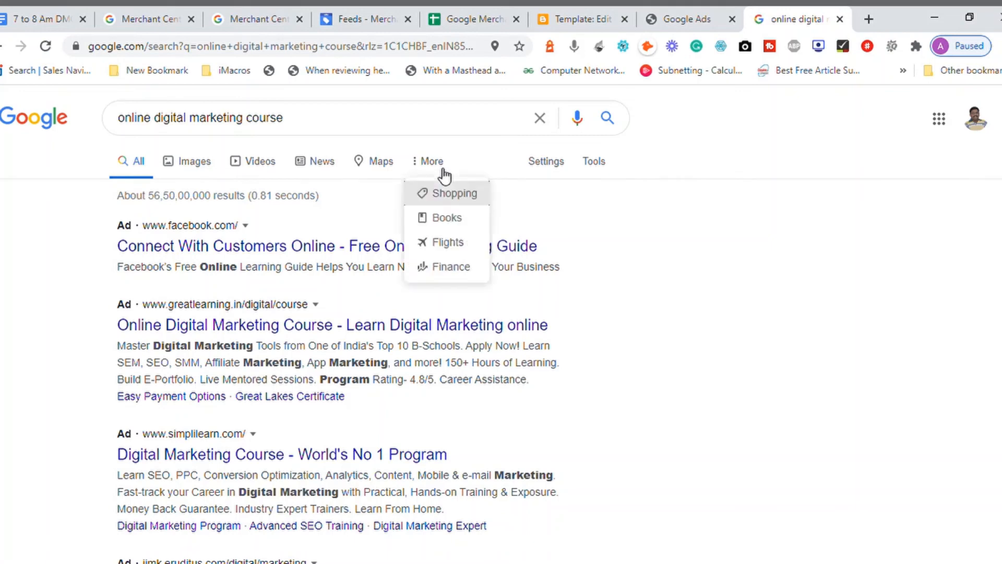
click(472, 198)
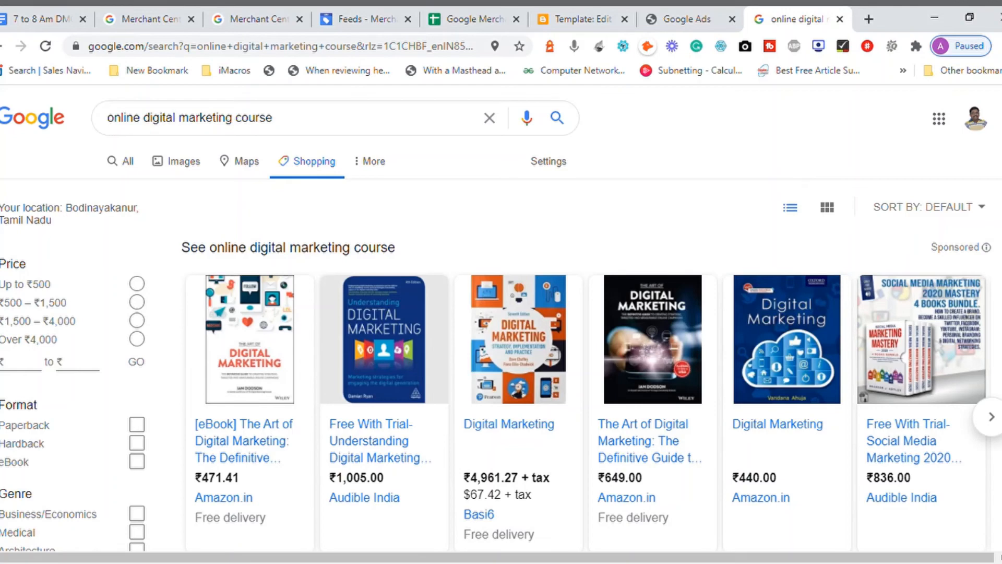
- Look through the Shopping results and view the Amazon.in page of the "Digital Marketing" book priced ₹440.00
scroll(502, 319, down, 6)
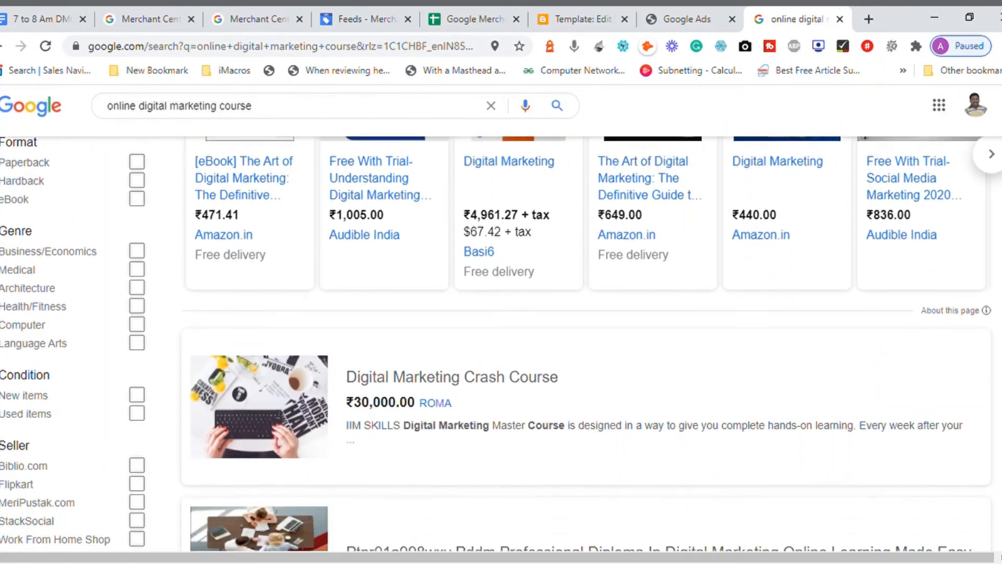
scroll(501, 318, up, 4)
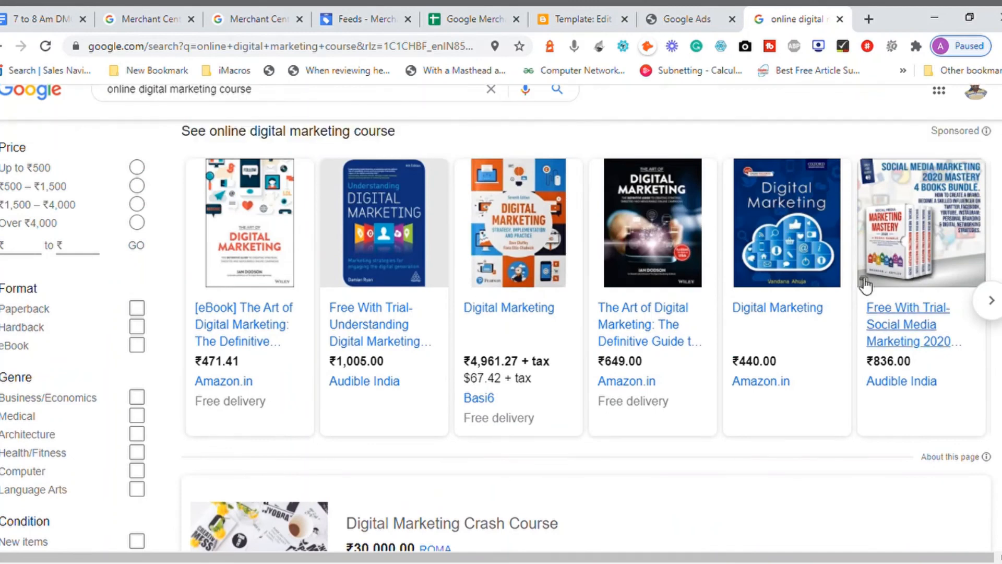
click(772, 359)
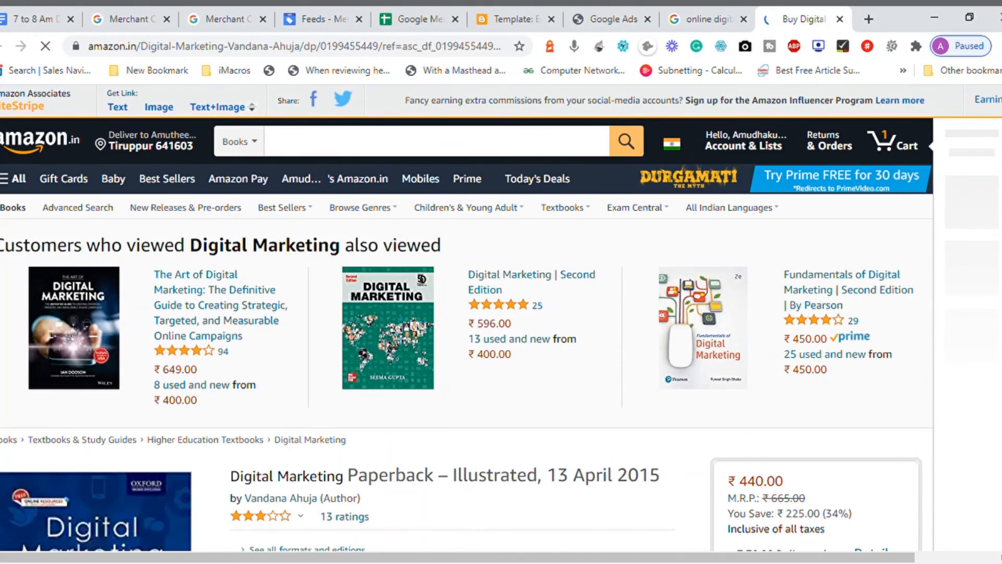
scroll(501, 314, down, 10)
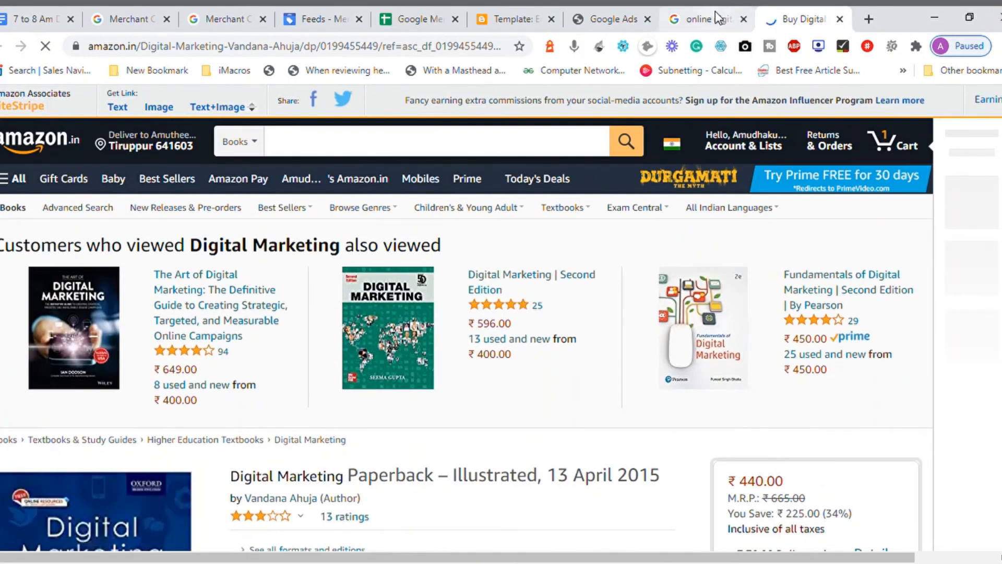
click(714, 18)
click(783, 19)
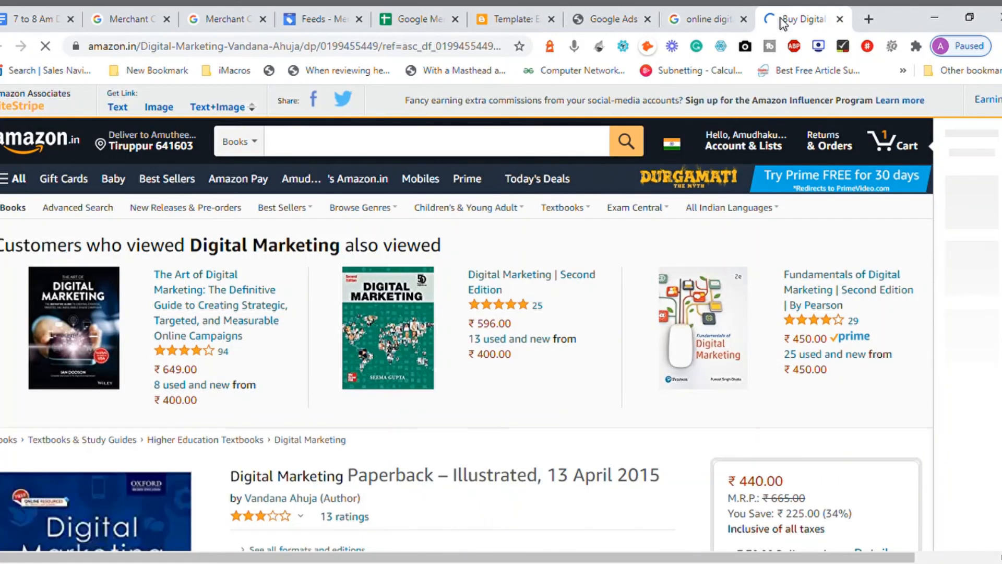
- Close the Amazon, search results, Google Ads and Blogger template pages, and return to the Merchant Center Feeds page
click(840, 19)
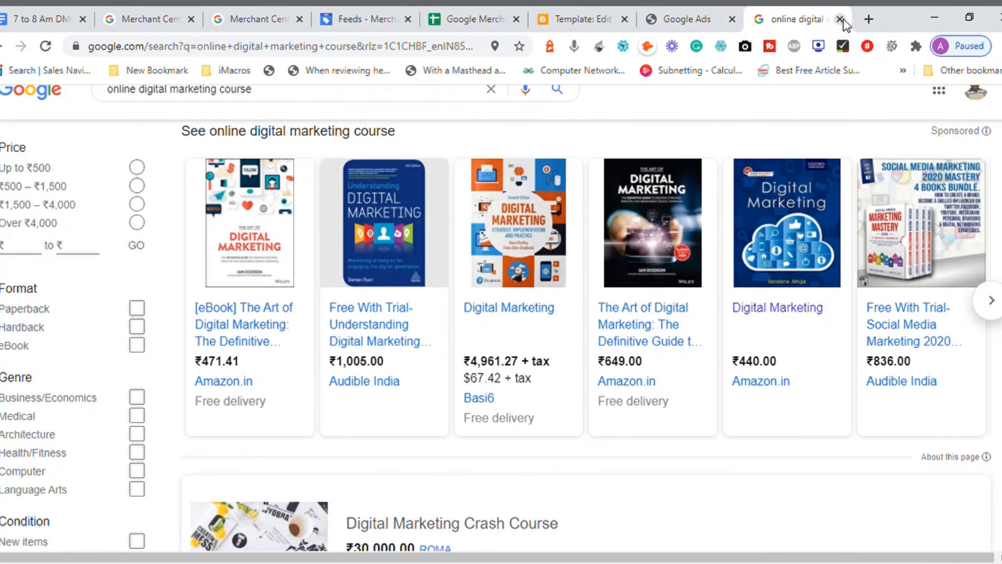
click(840, 19)
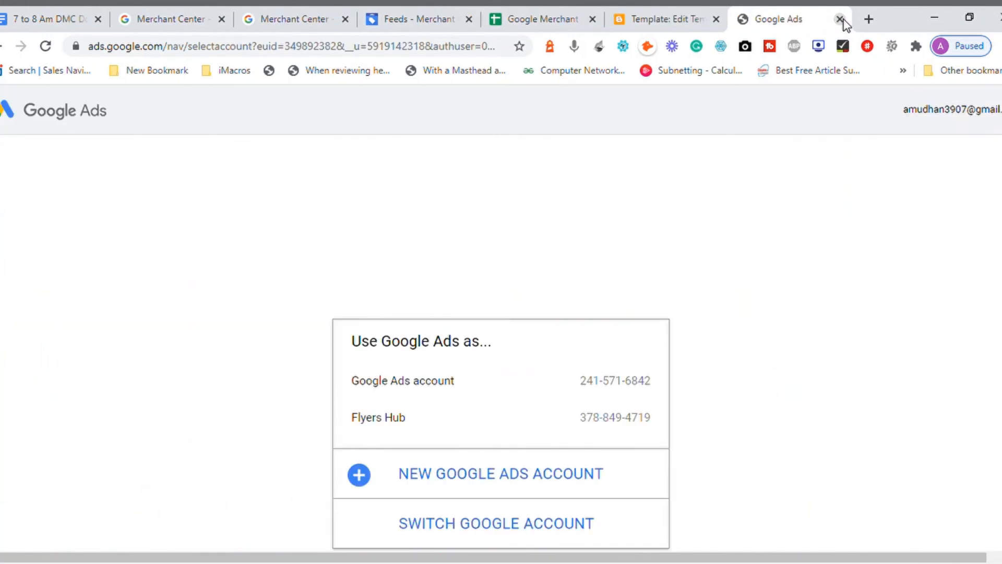
click(841, 20)
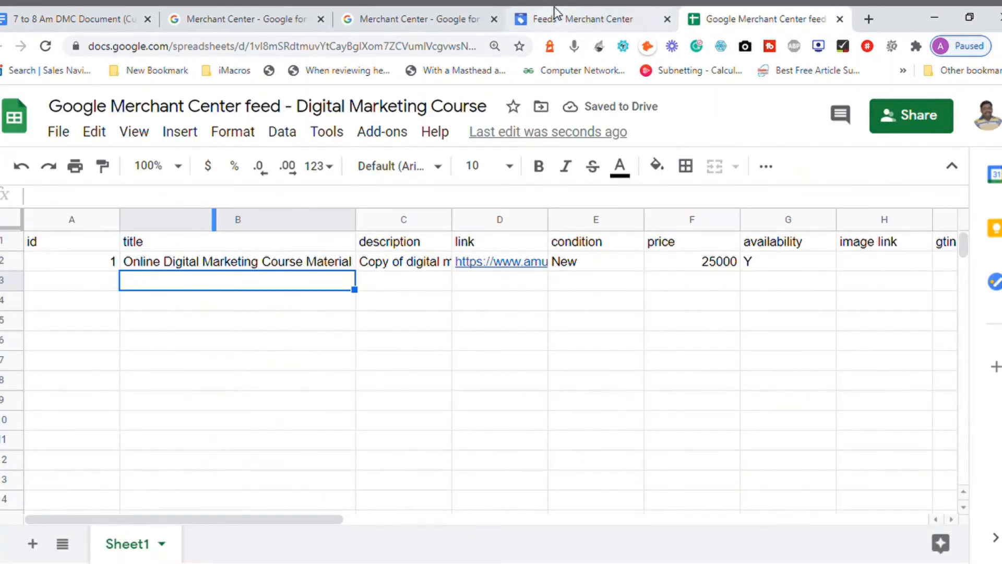
click(544, 20)
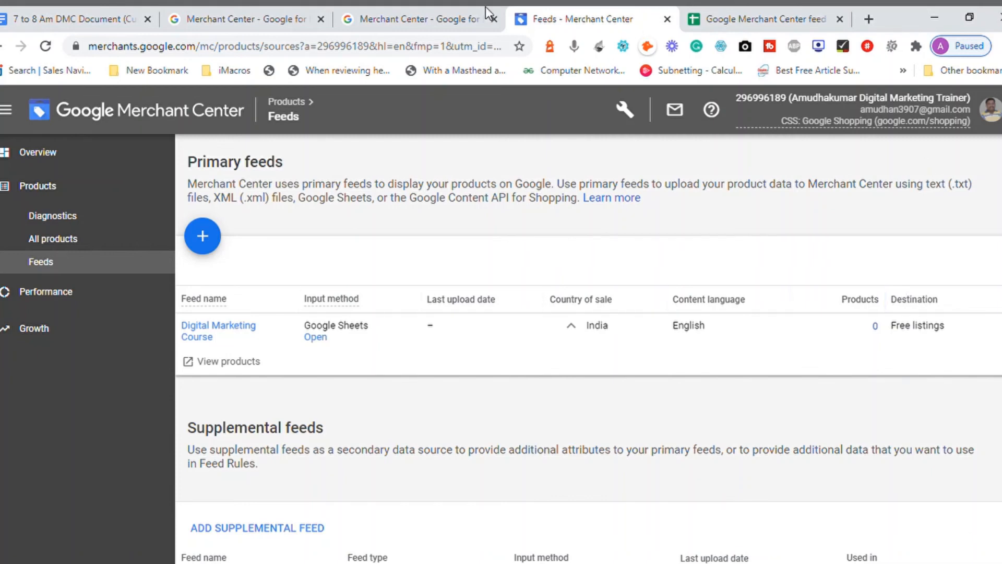
- Load Google Ads in place of the Merchant Center introduction page, and sign in to the Flyers Hub account
click(450, 17)
click(392, 53)
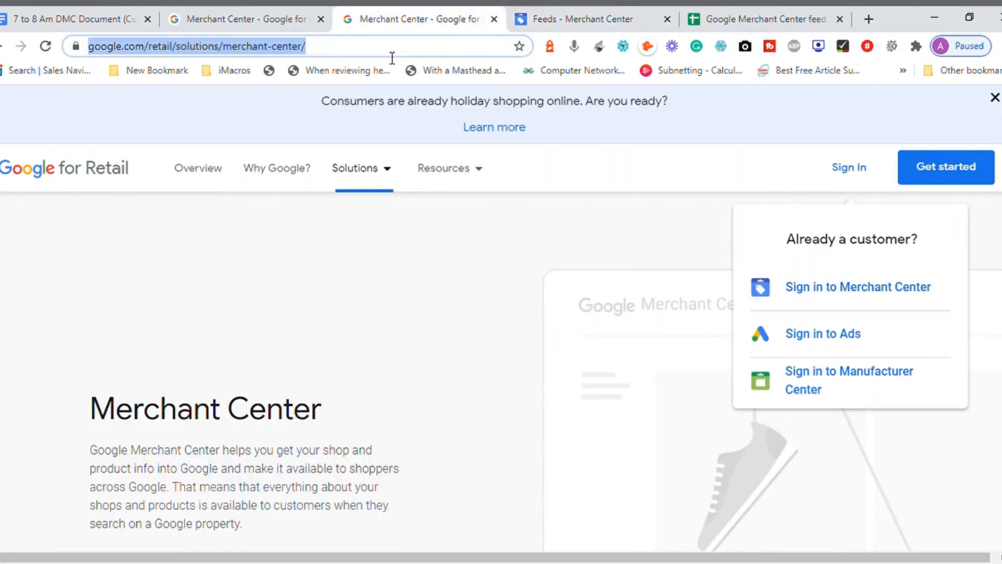
text(ads.)
key(Return)
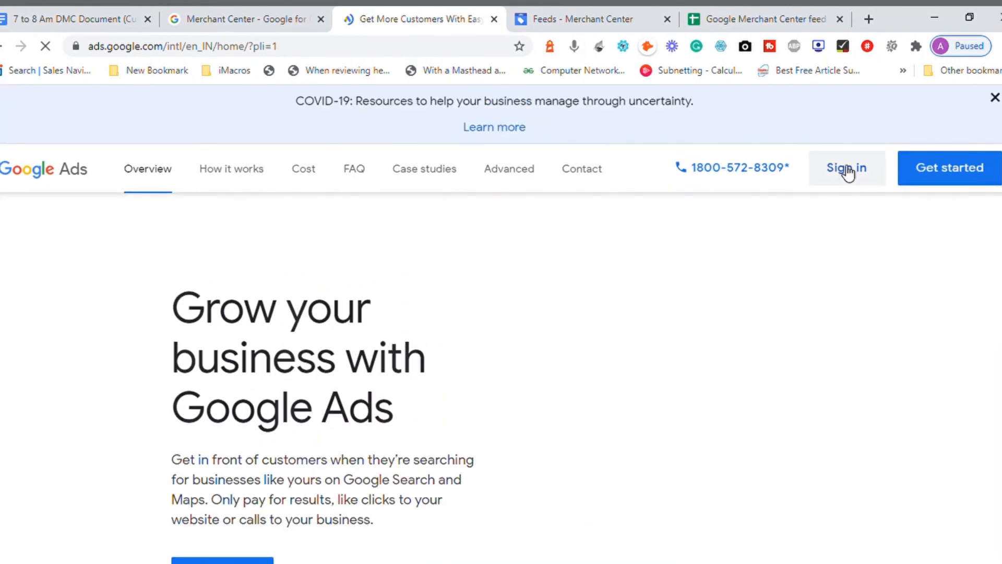
click(847, 170)
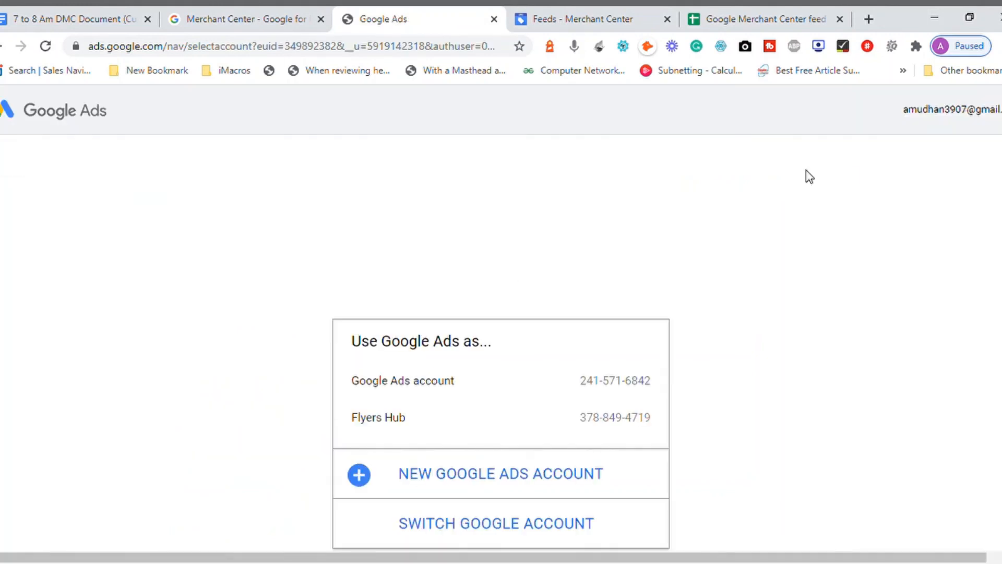
click(415, 421)
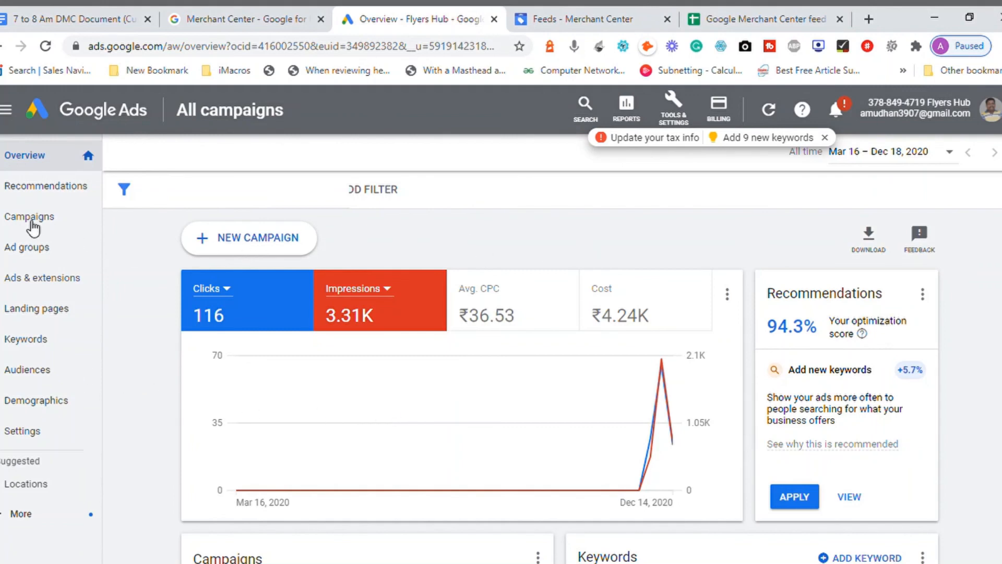
- Start a new campaign with the Sales goal and the Shopping campaign type
click(243, 243)
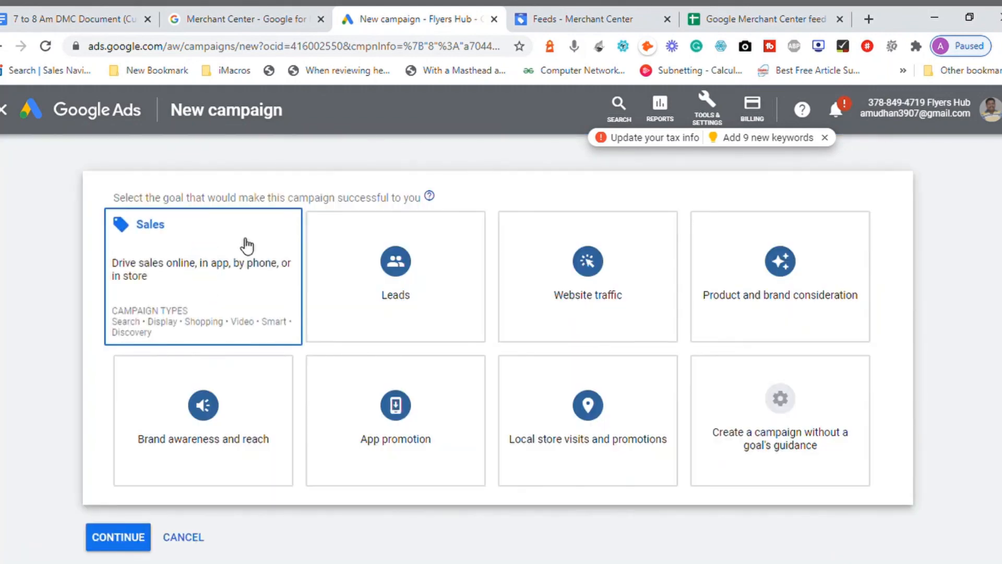
click(235, 304)
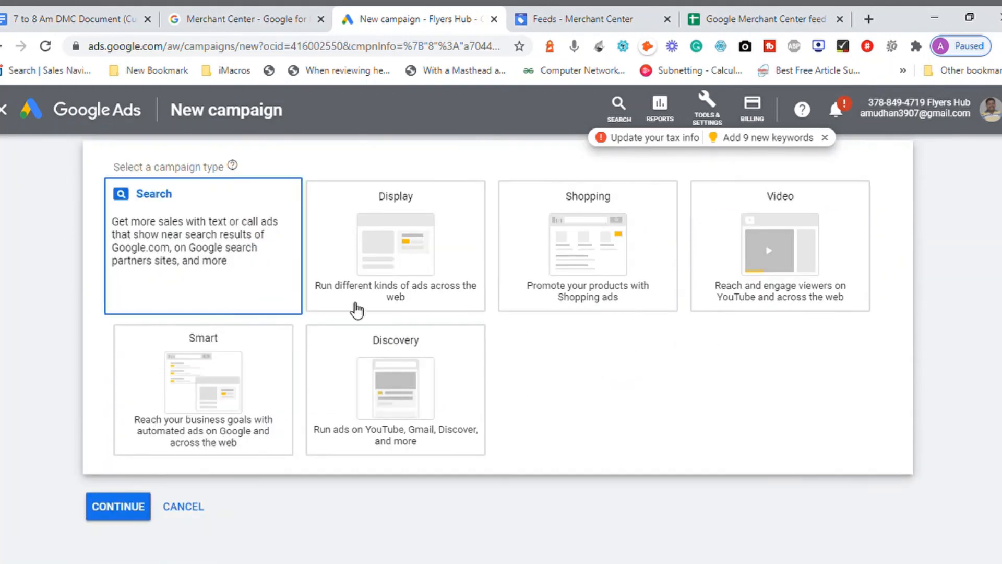
click(593, 275)
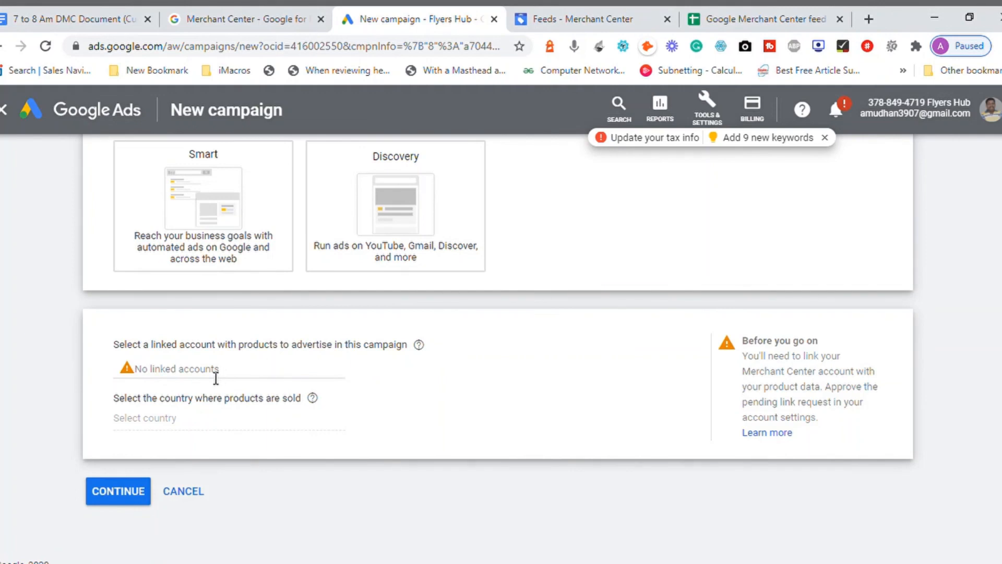
- Examine the campaign's linked account field and compare it with the account shown on the Merchant Center Feeds page
triple_click(177, 381)
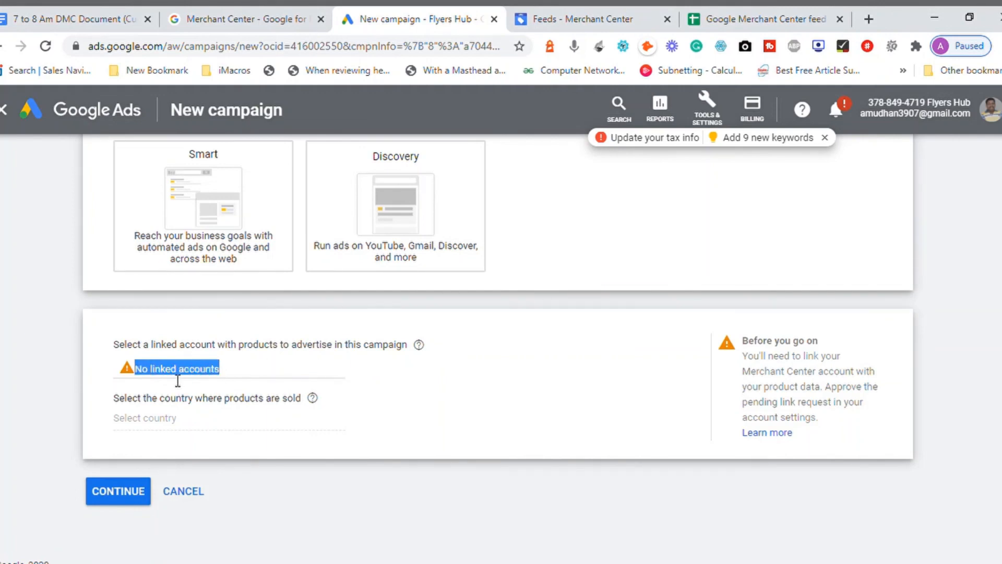
click(246, 373)
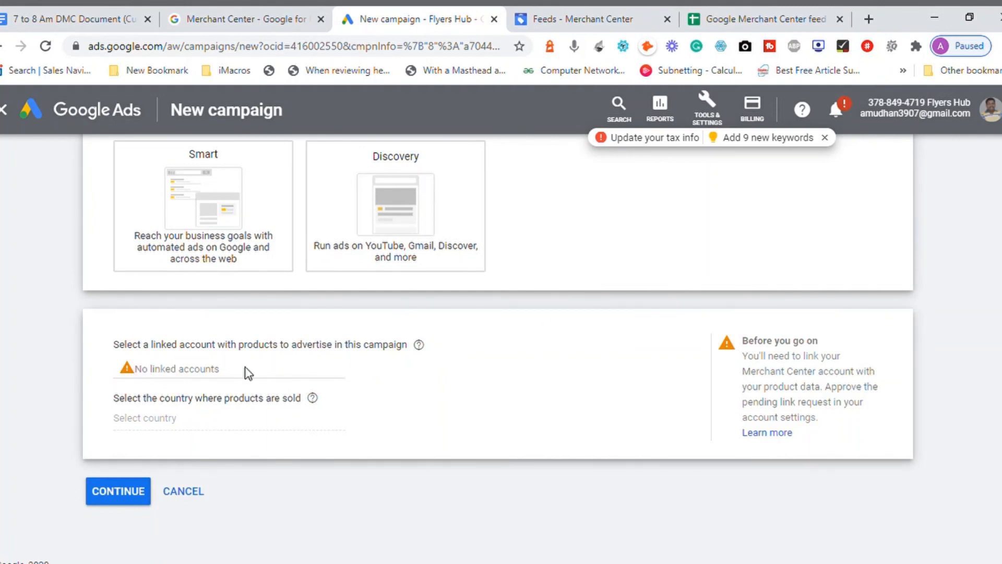
triple_click(169, 373)
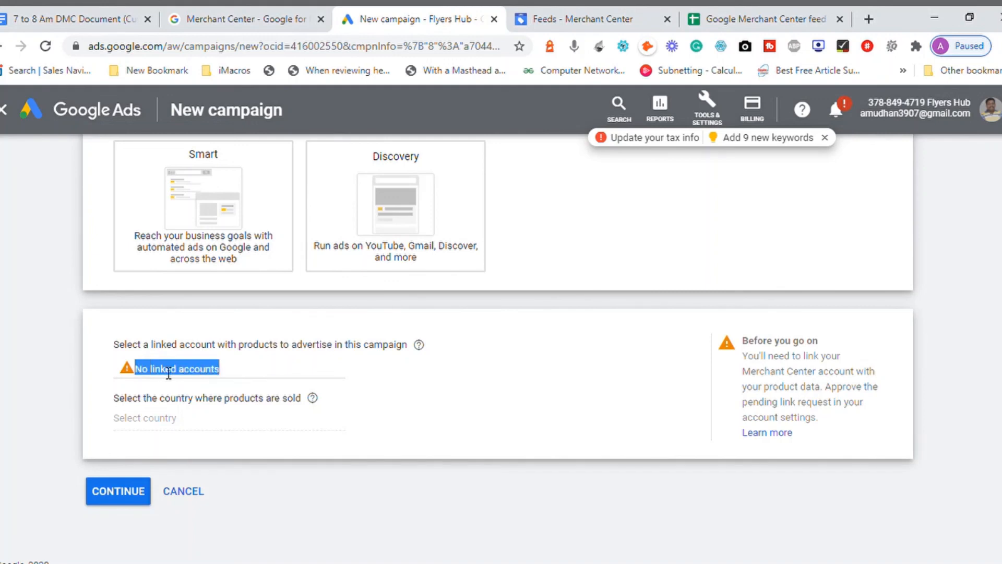
click(581, 24)
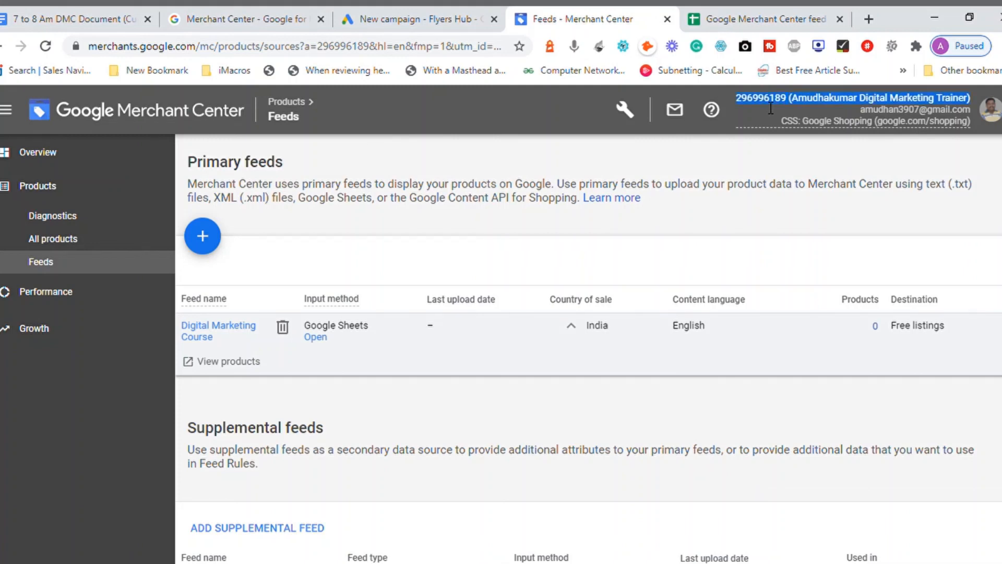
click(403, 12)
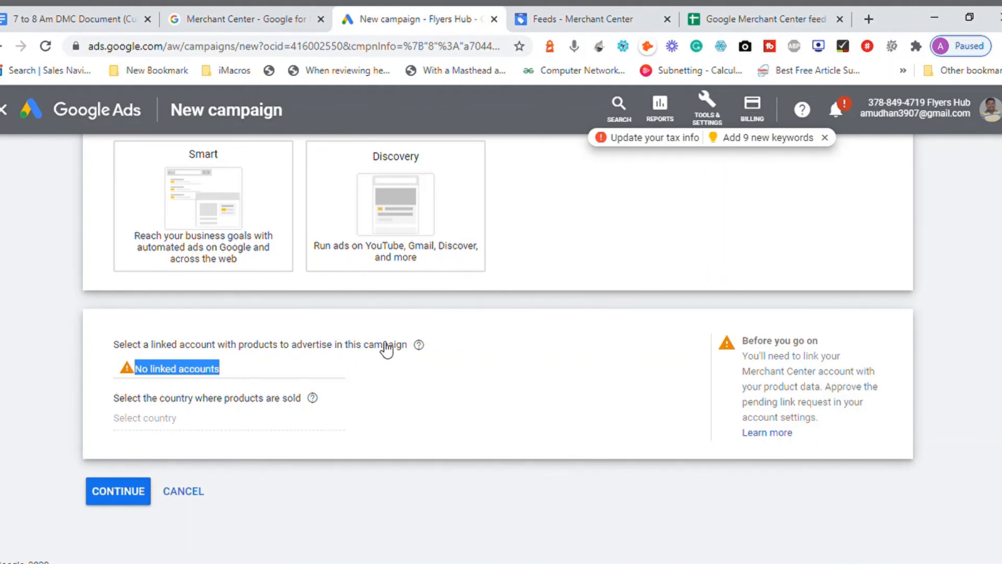
click(556, 385)
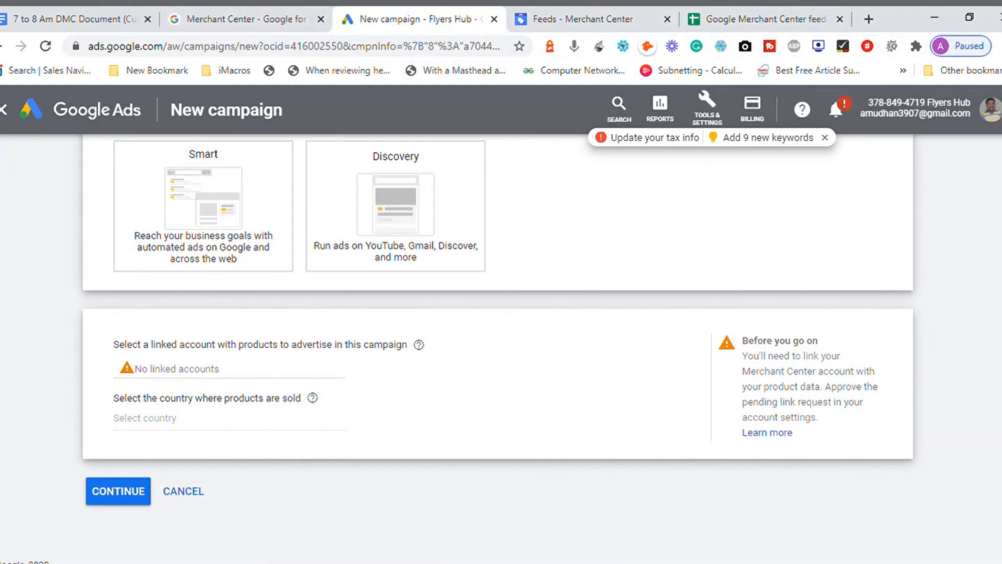
- Open the other available Google Ads account, close it again, and return to the linked account field of the Flyers Hub campaign
click(999, 119)
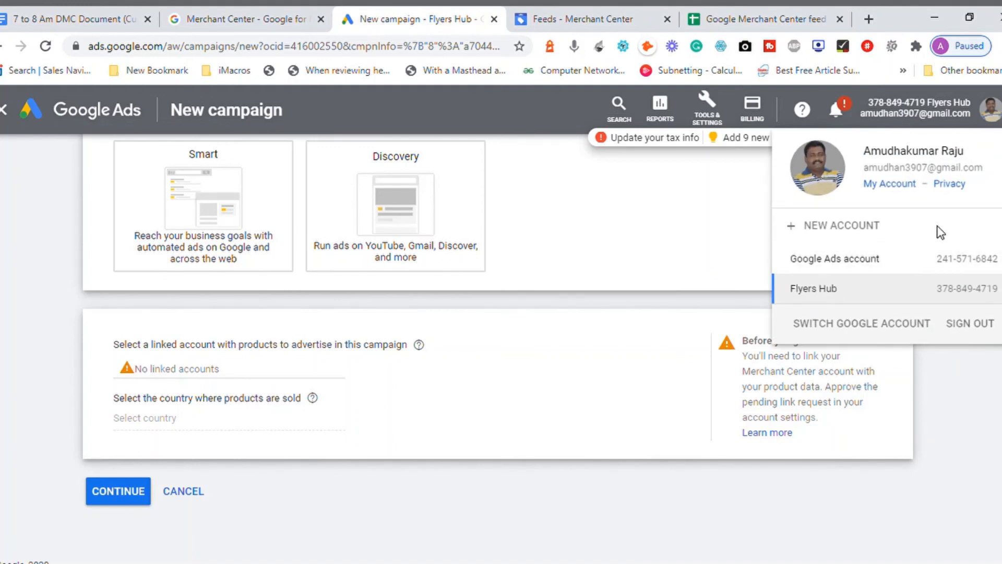
click(839, 263)
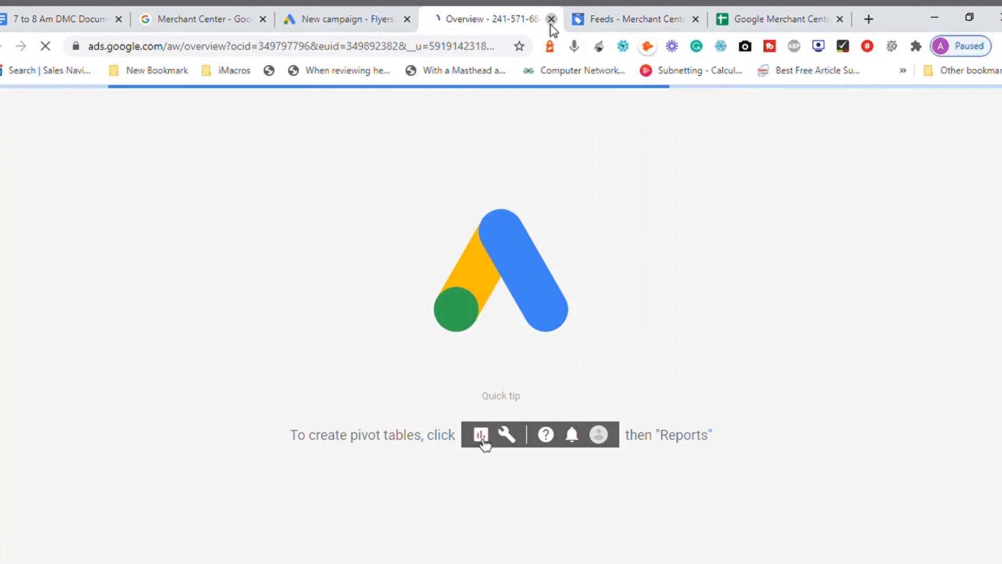
click(551, 19)
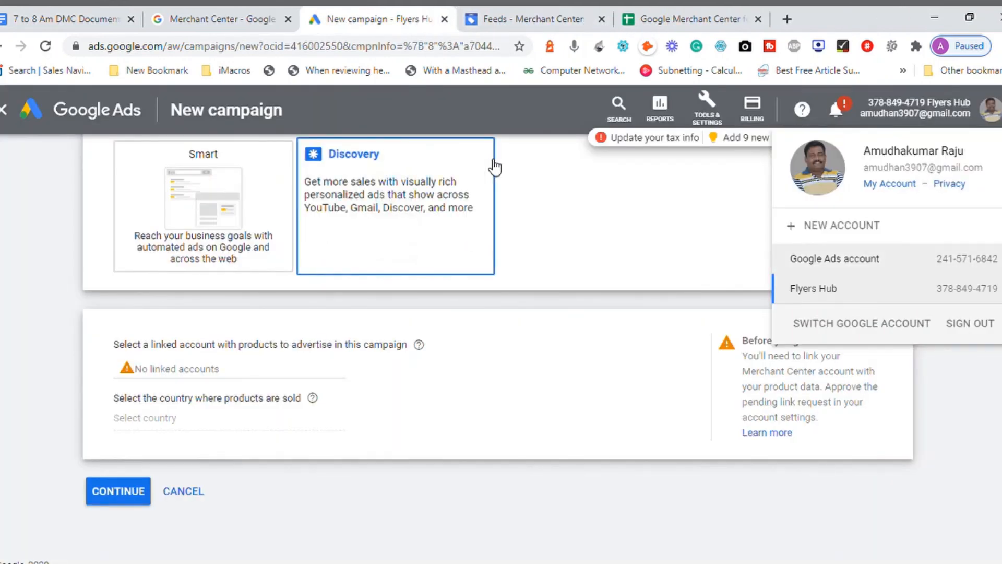
double_click(198, 369)
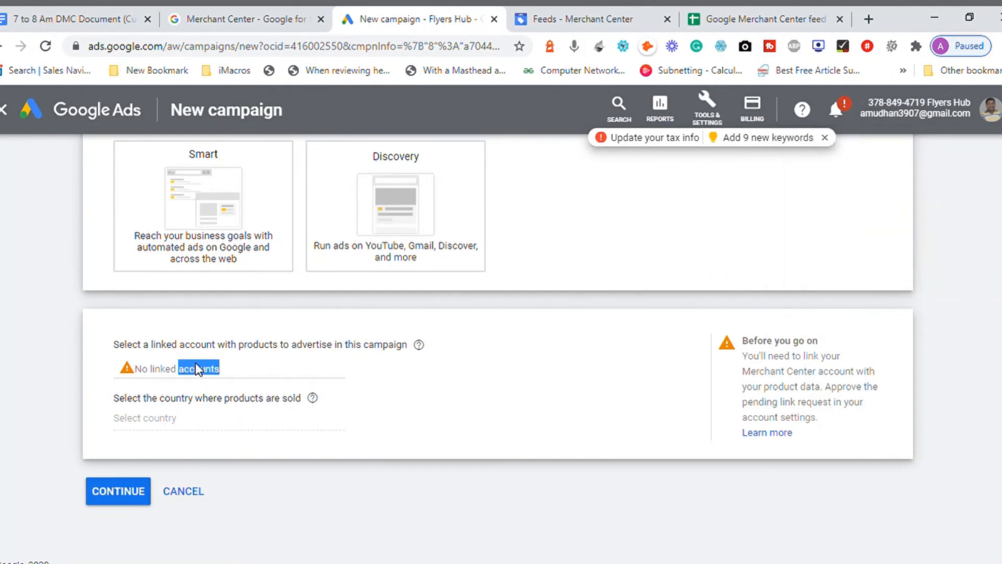